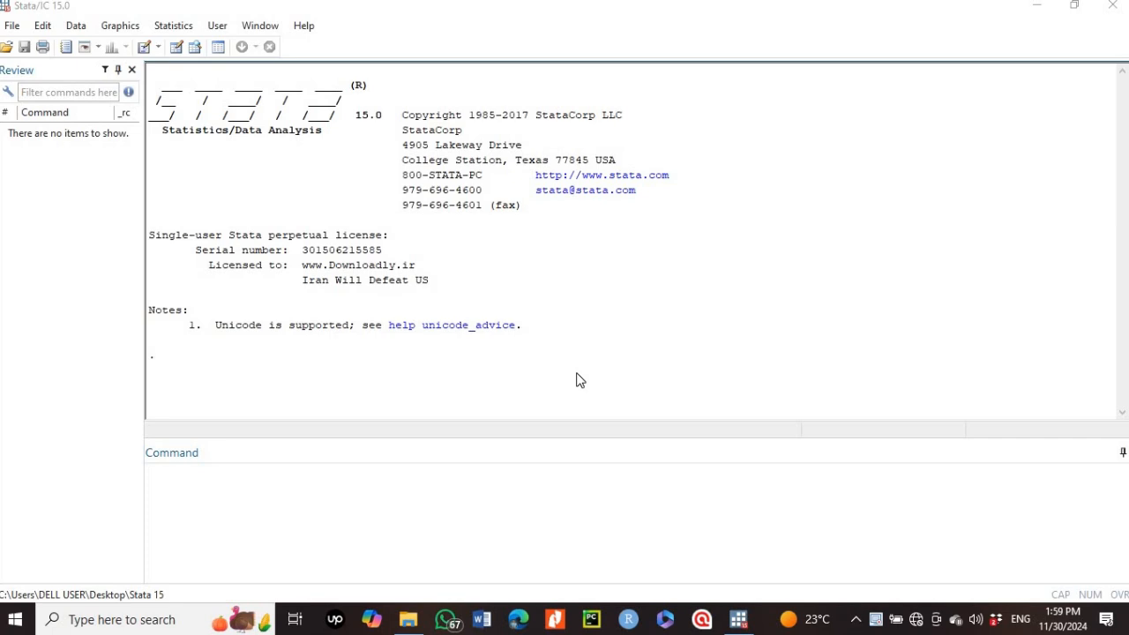
# Step: Show the Variables and Properties windows in the workspace, and place the cursor in the Command window
pyautogui.click(257, 27)
pyautogui.click(258, 27)
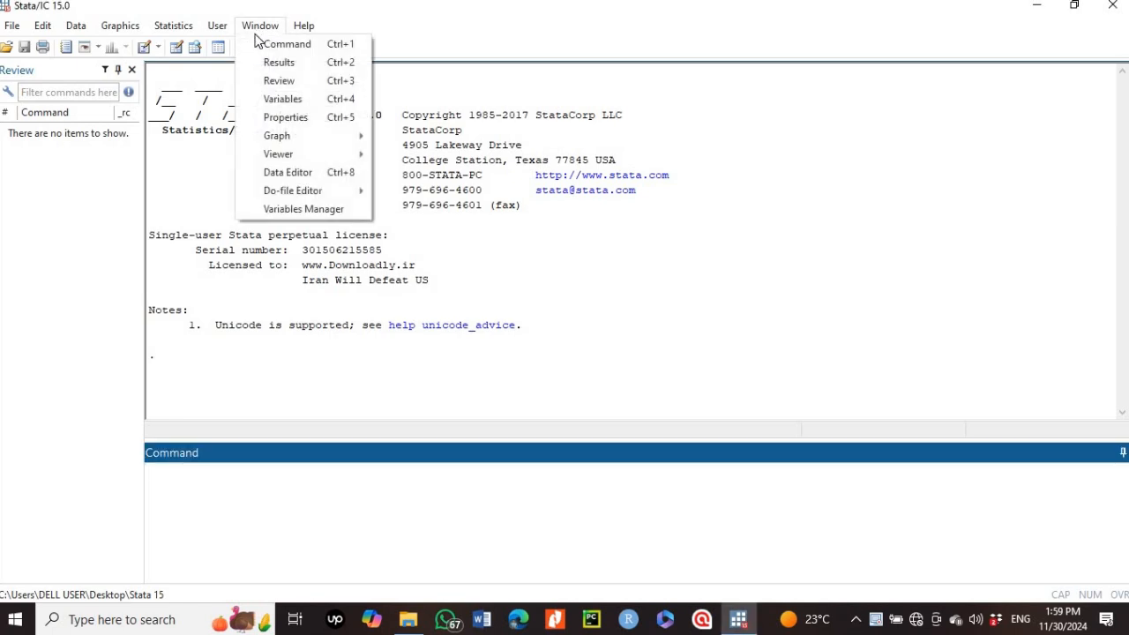
pyautogui.click(281, 99)
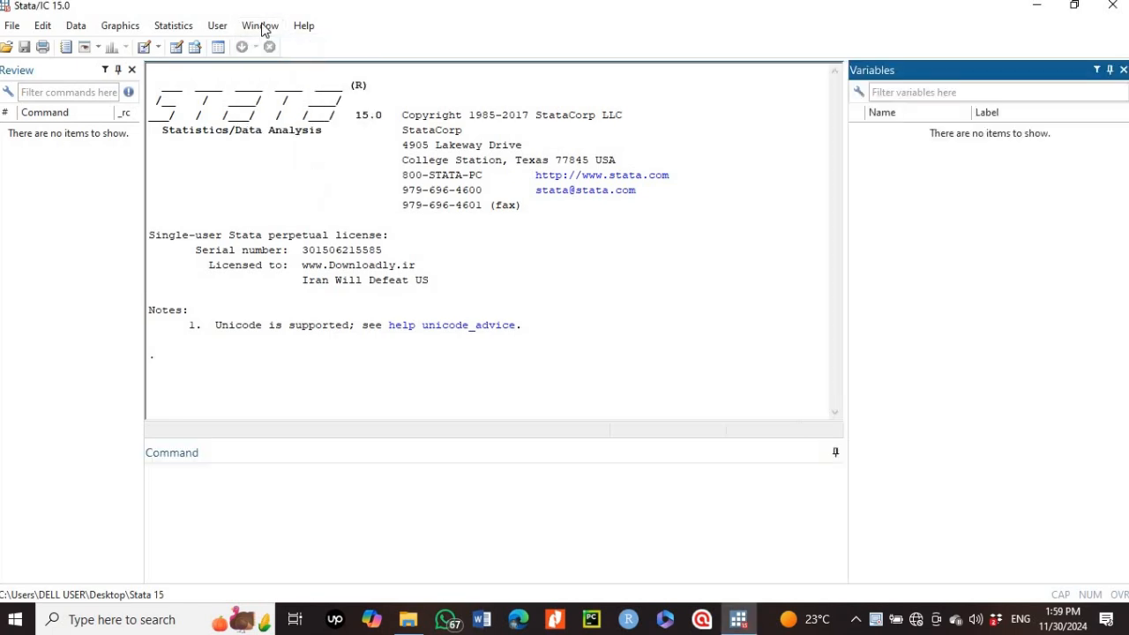
pyautogui.click(261, 28)
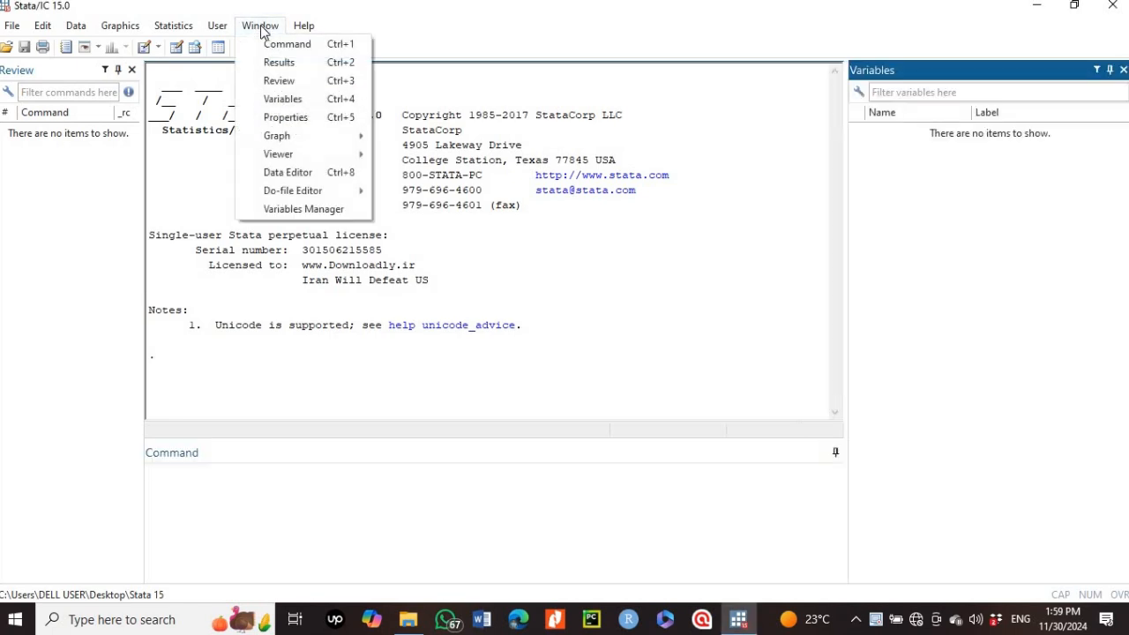
pyautogui.click(292, 122)
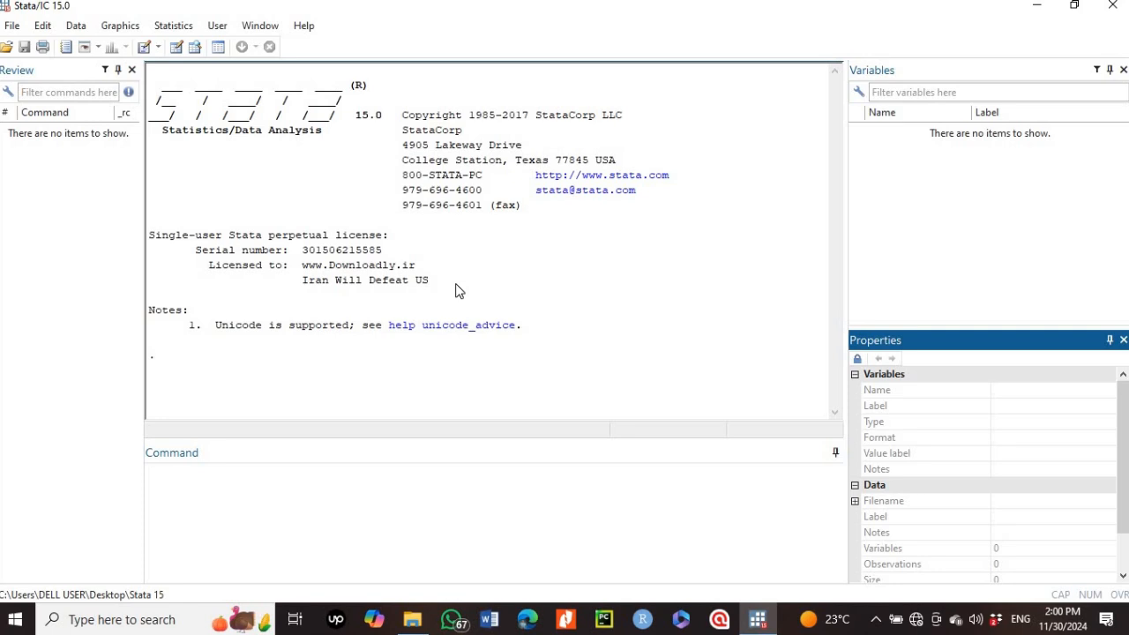
pyautogui.click(212, 483)
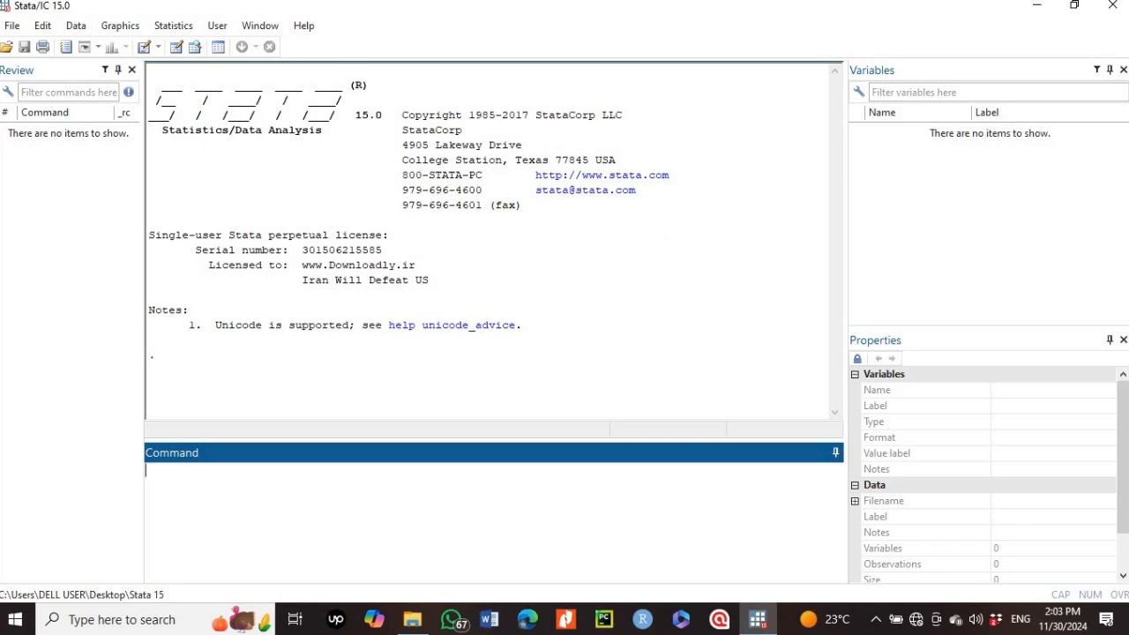
# Step: Begin a new log and browse to the STATA_tutorial folder on the Desktop as its save location
pyautogui.click(12, 26)
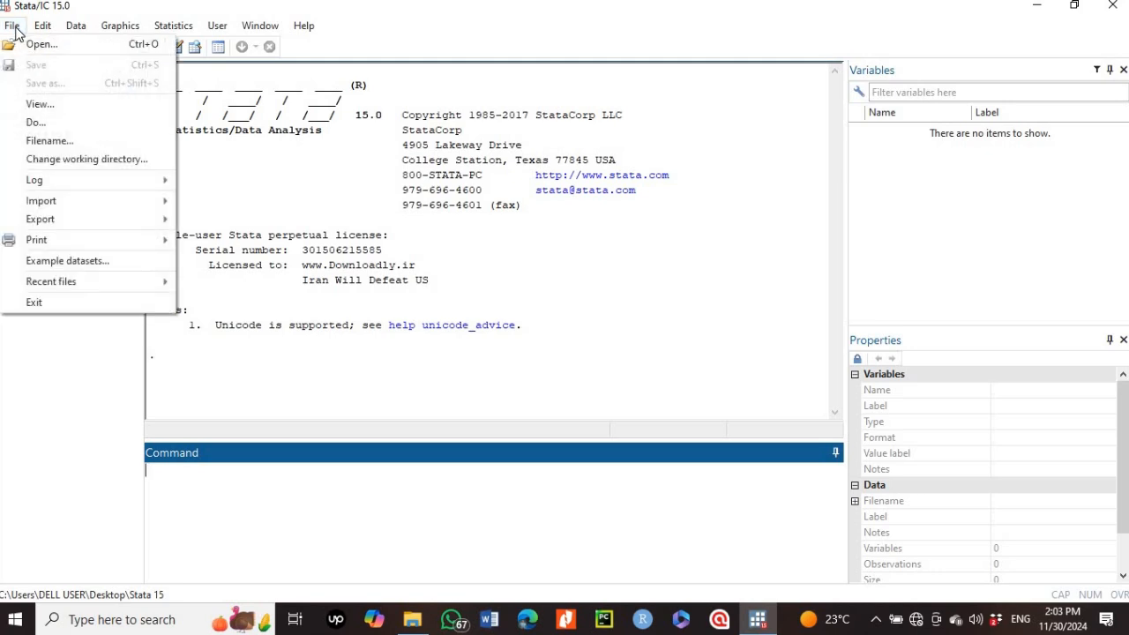
pyautogui.moveTo(48, 186)
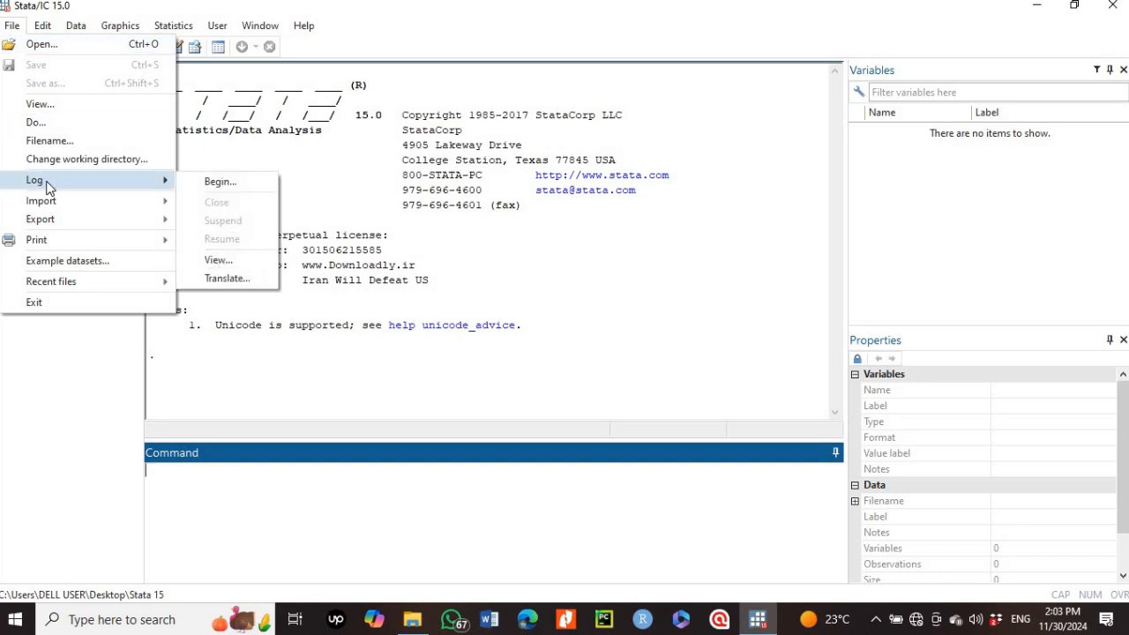
pyautogui.click(212, 186)
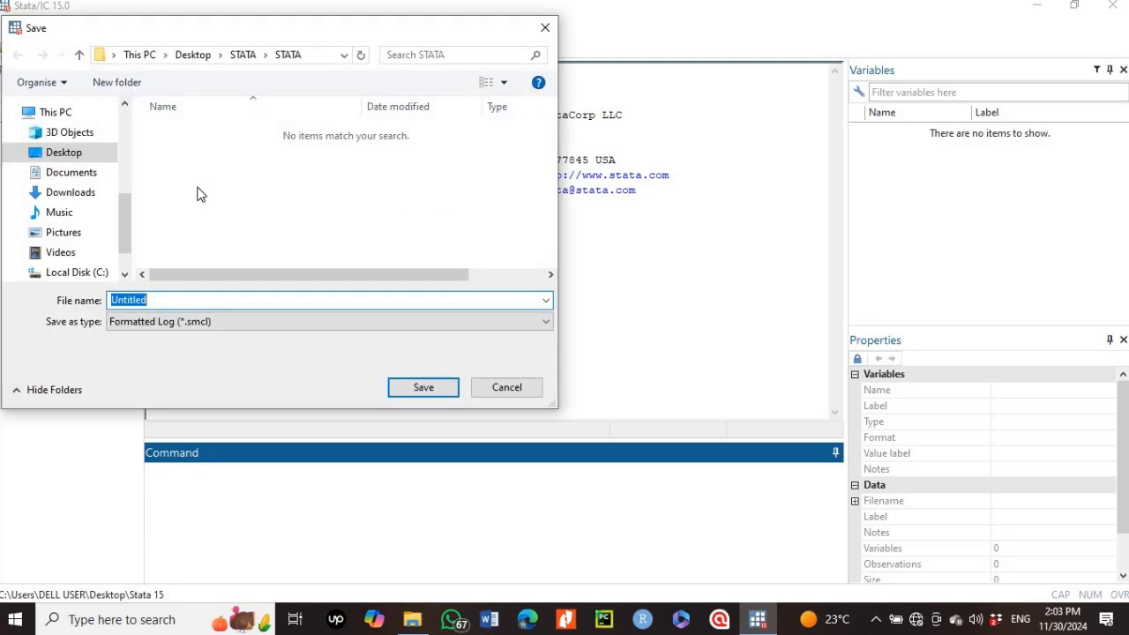
pyautogui.click(199, 56)
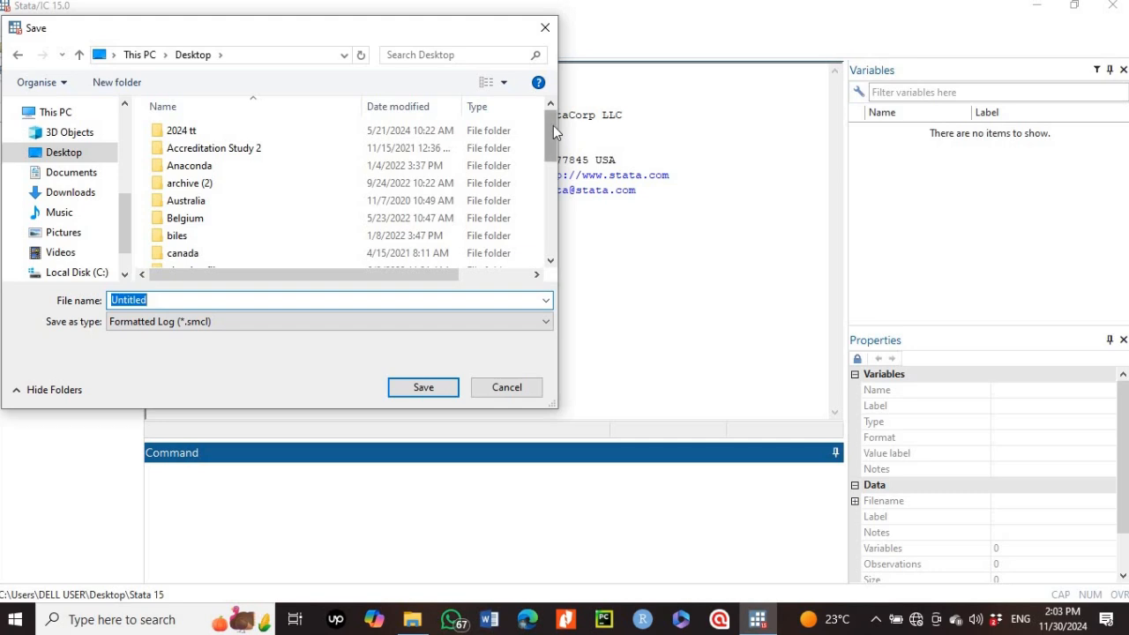
pyautogui.moveTo(553, 126); pyautogui.dragTo(553, 199)
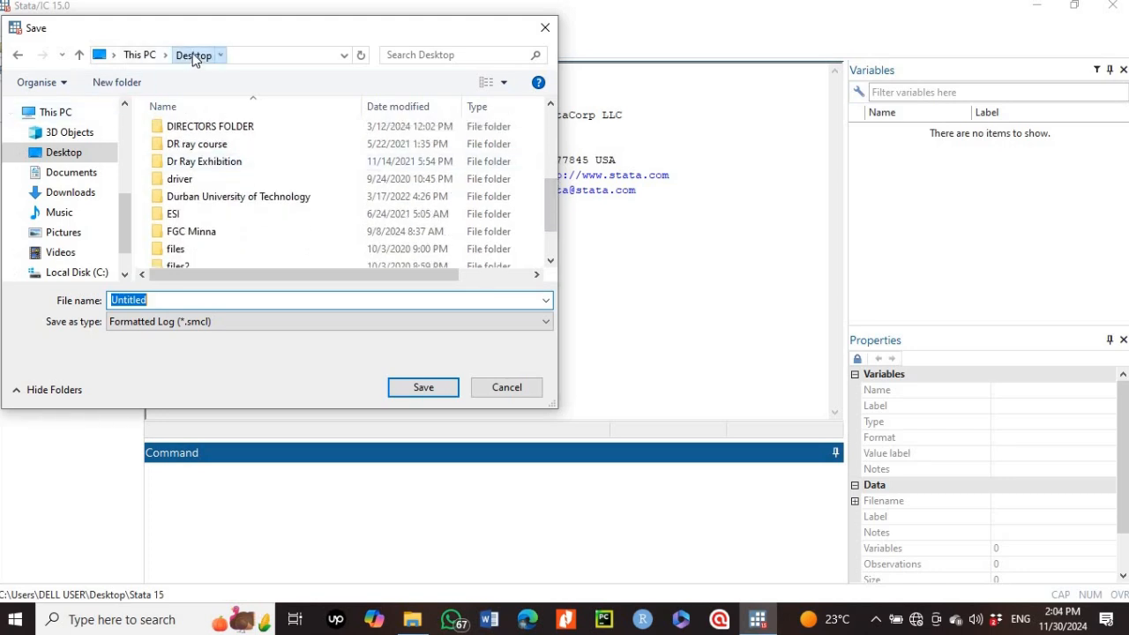
pyautogui.click(551, 195)
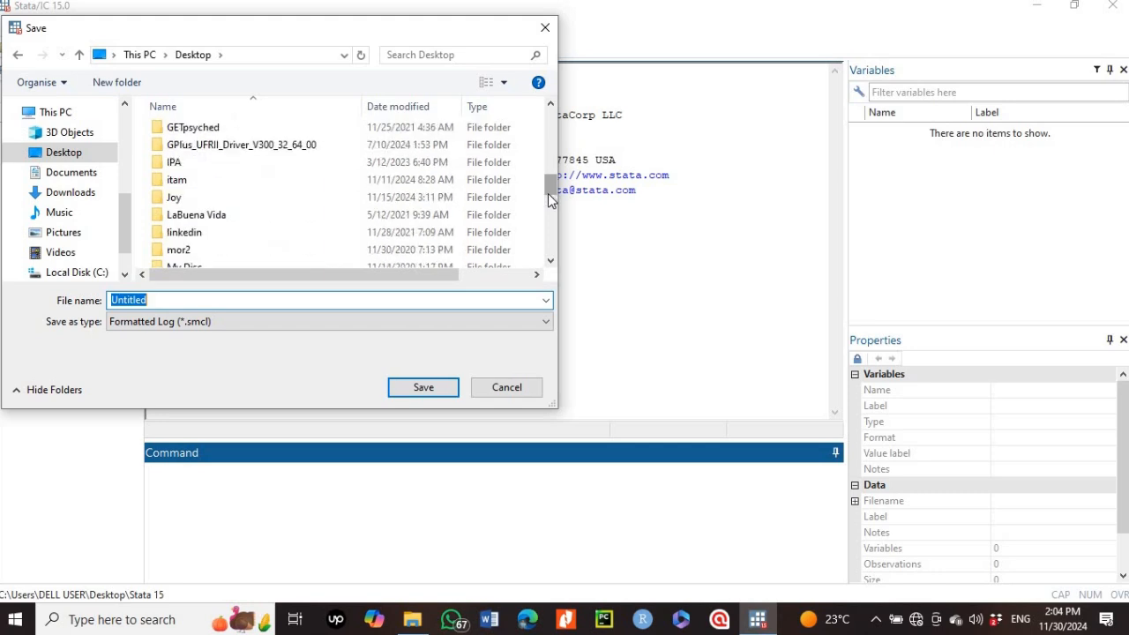
pyautogui.click(551, 197)
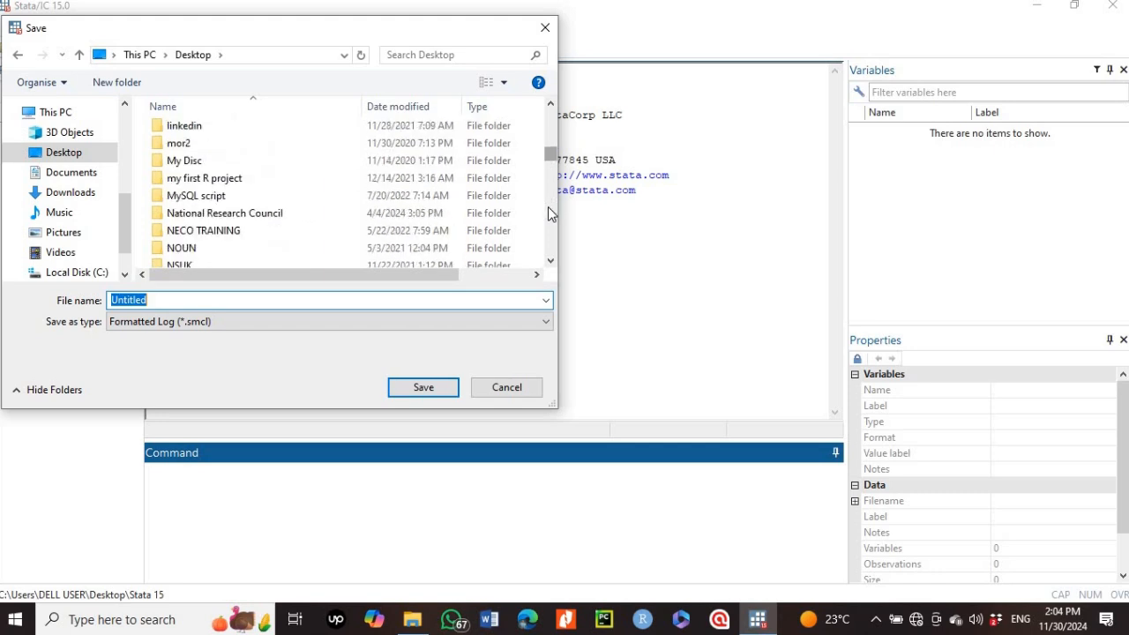
pyautogui.click(550, 262)
pyautogui.moveTo(552, 264); pyautogui.dragTo(550, 261)
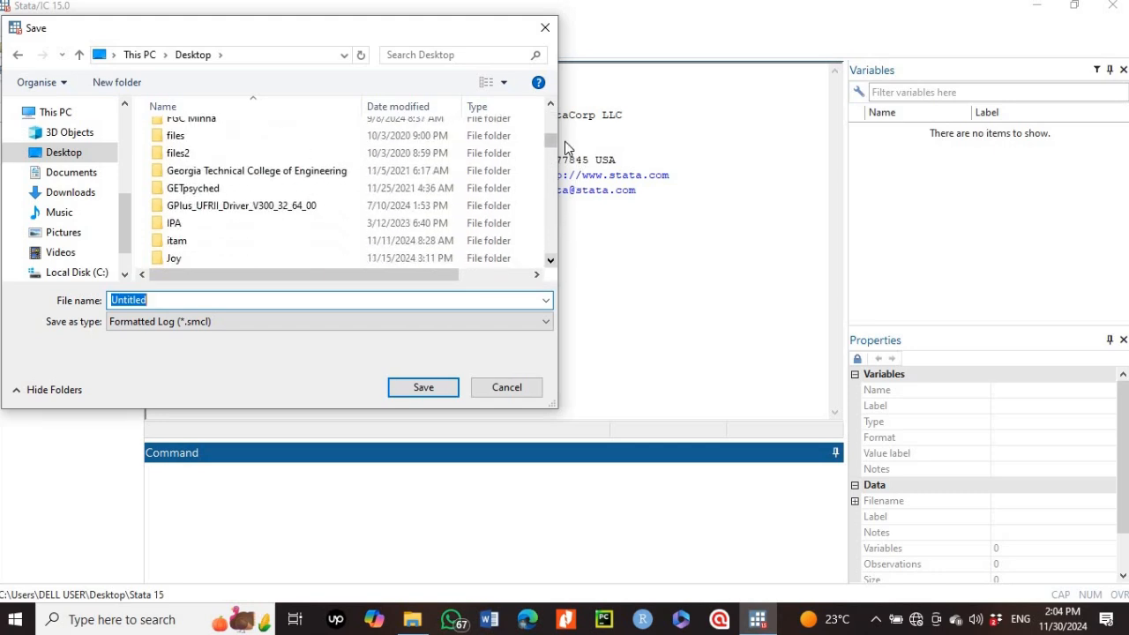
pyautogui.moveTo(555, 148); pyautogui.dragTo(553, 185)
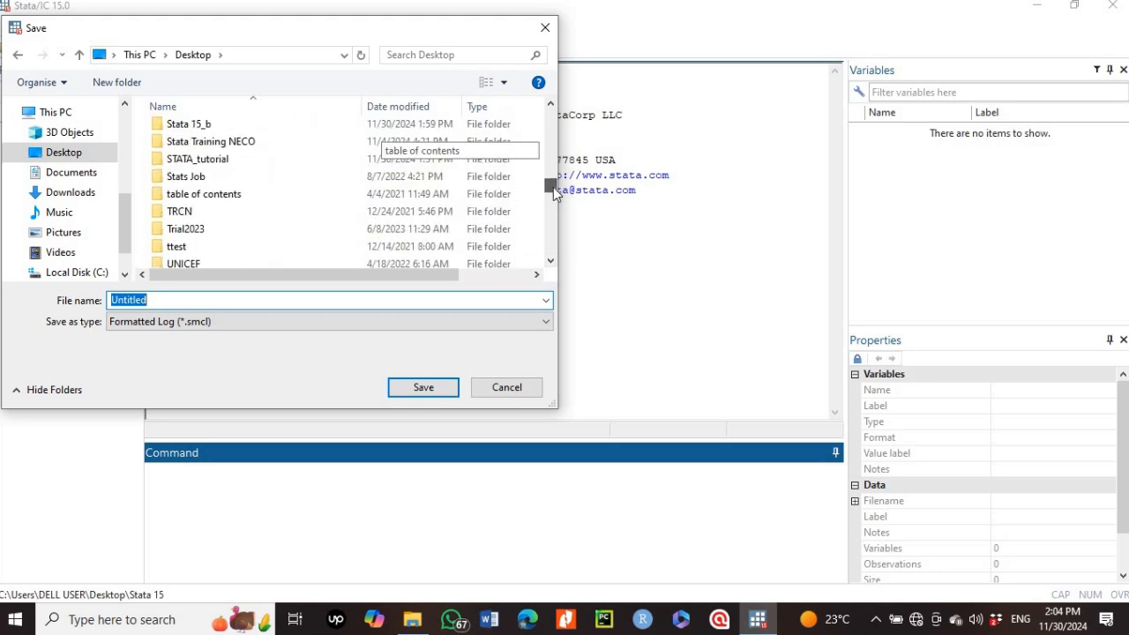
pyautogui.doubleClick(196, 159)
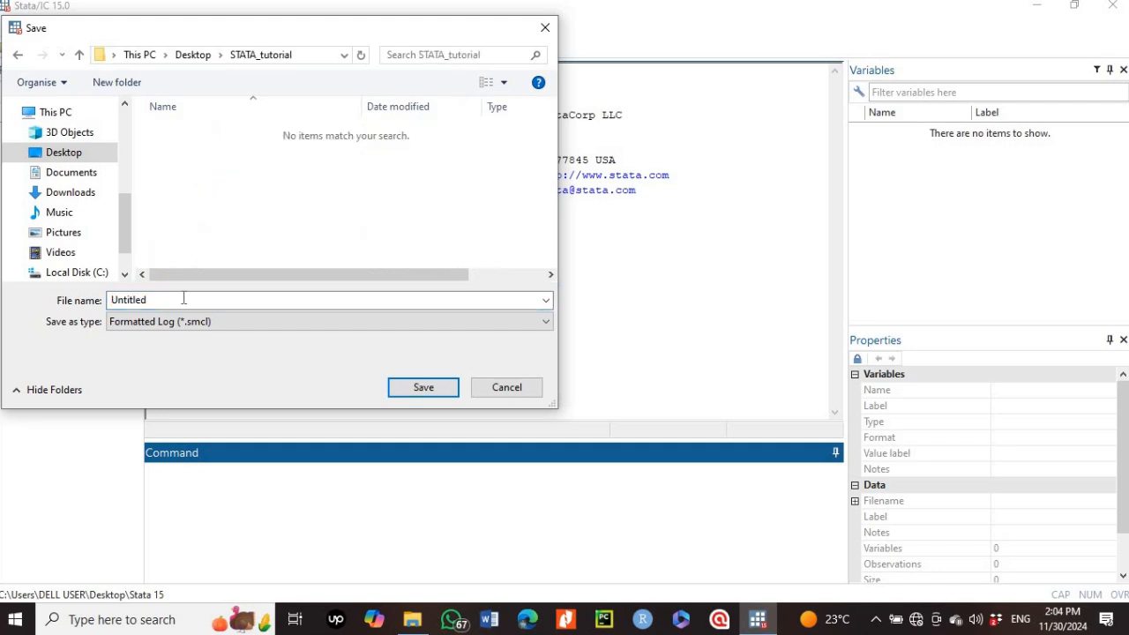
# Step: Name the log file tutorial_video_1, set its type to Log (*.log), and save it
pyautogui.click(179, 299)
pyautogui.doubleClick(179, 299)
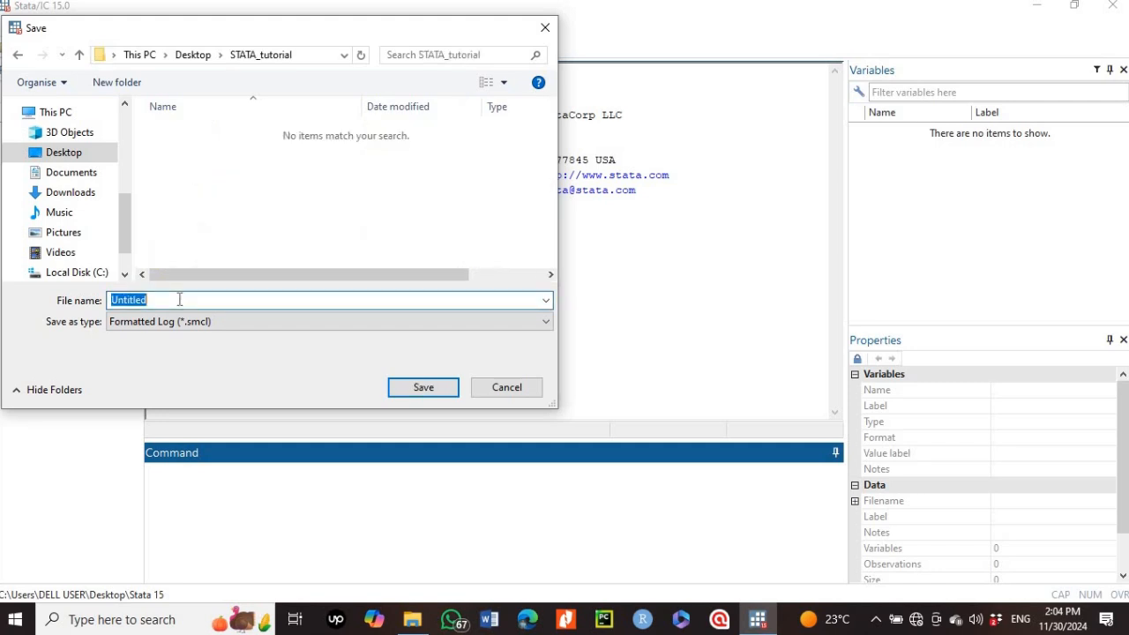
pyautogui.write('tu')
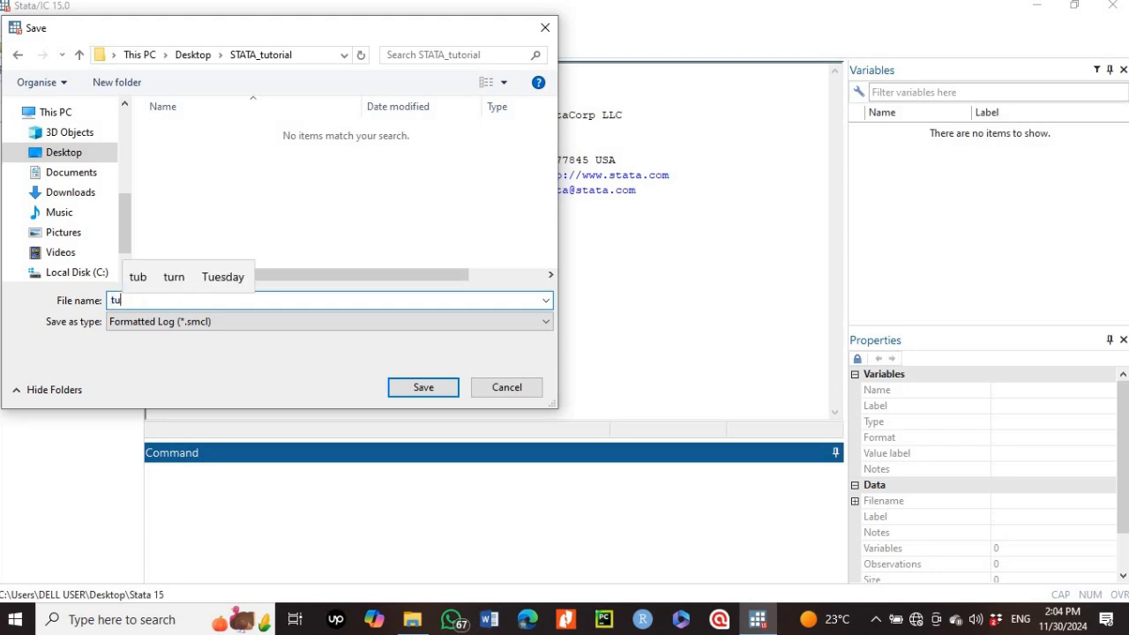
pyautogui.write('torial')
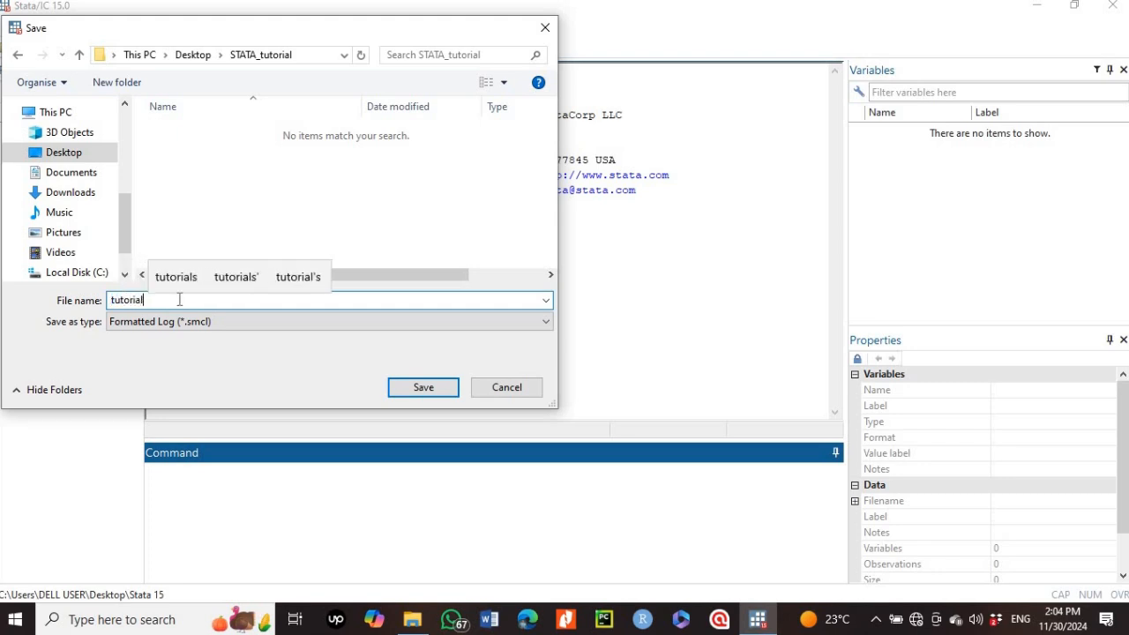
pyautogui.write('_')
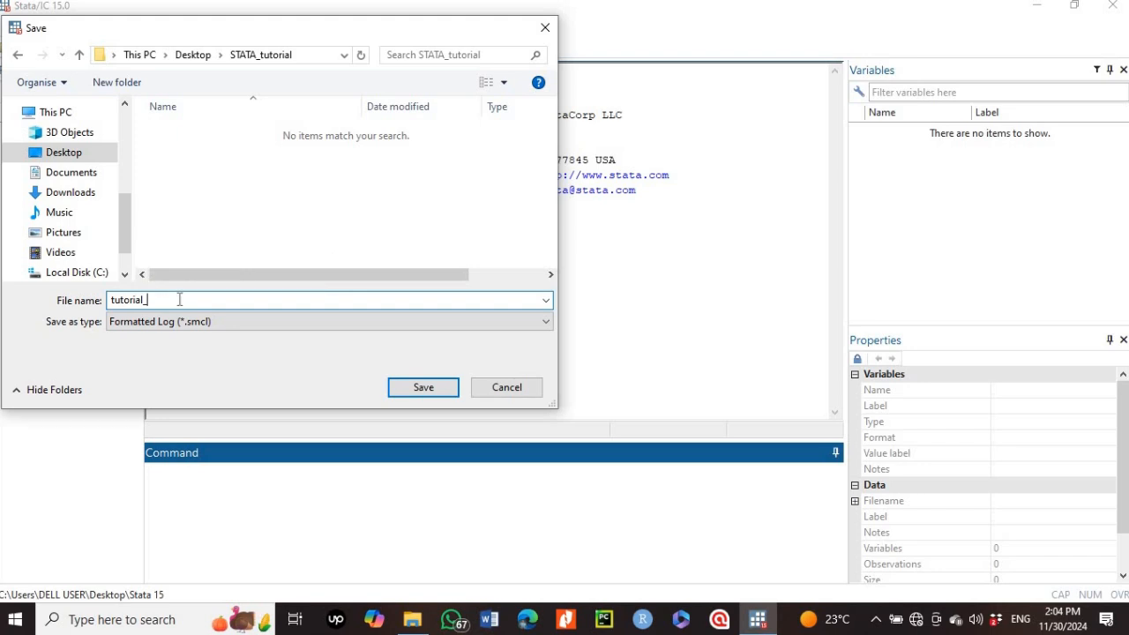
pyautogui.write('video_1')
pyautogui.click(188, 321)
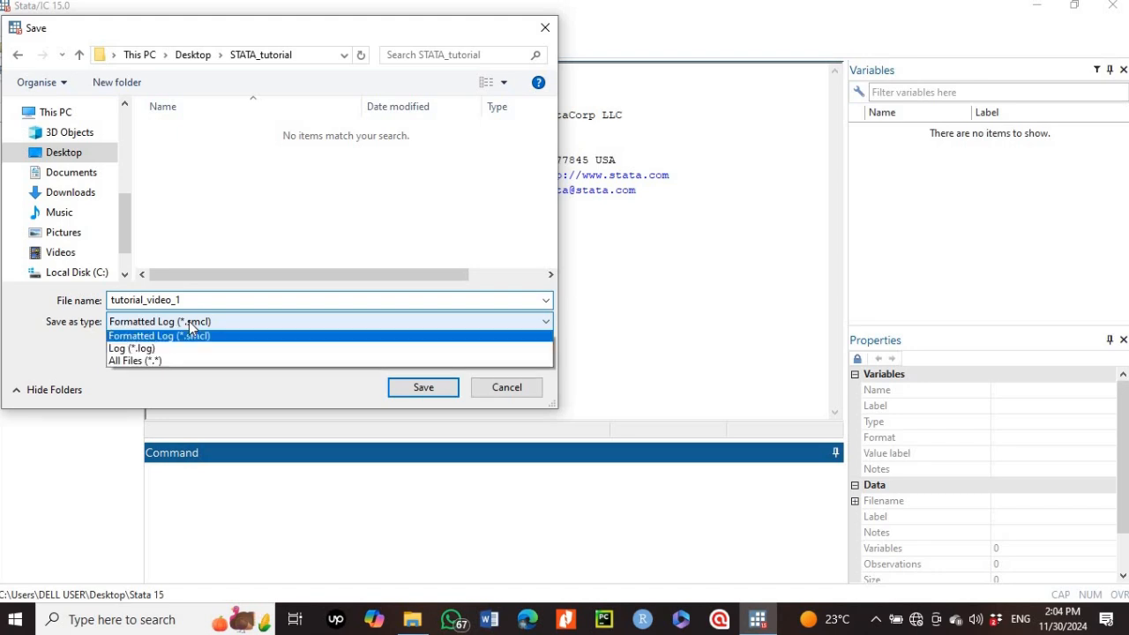
pyautogui.click(146, 352)
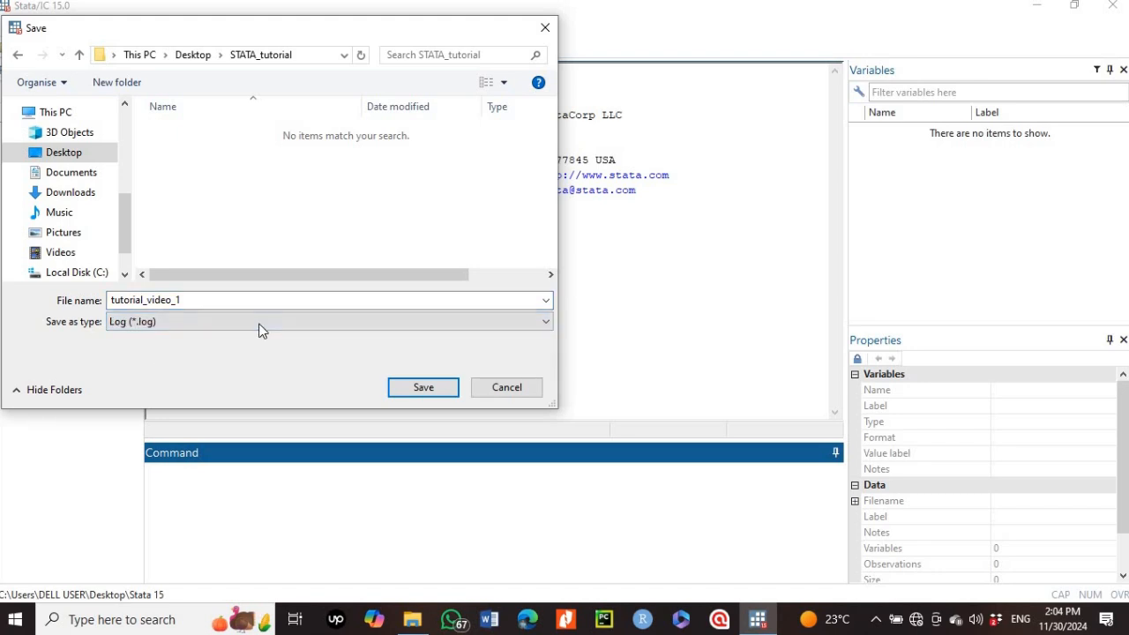
pyautogui.click(423, 388)
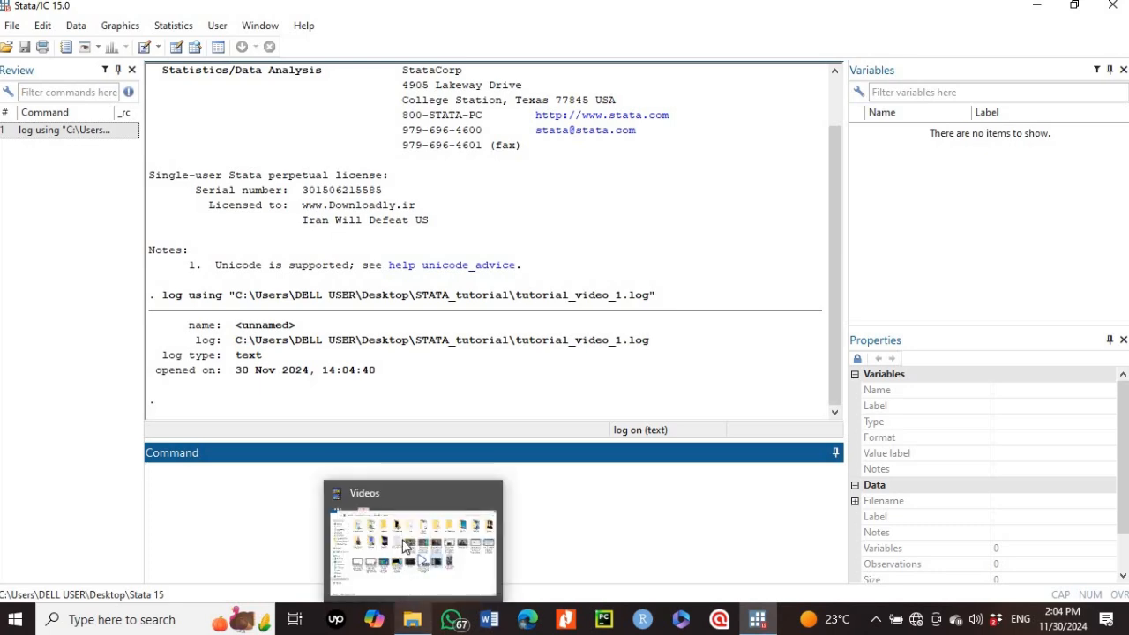
# Step: Switch to File Explorer and open the STATA_tutorial folder on the Desktop to check for the saved log file
pyautogui.click(407, 597)
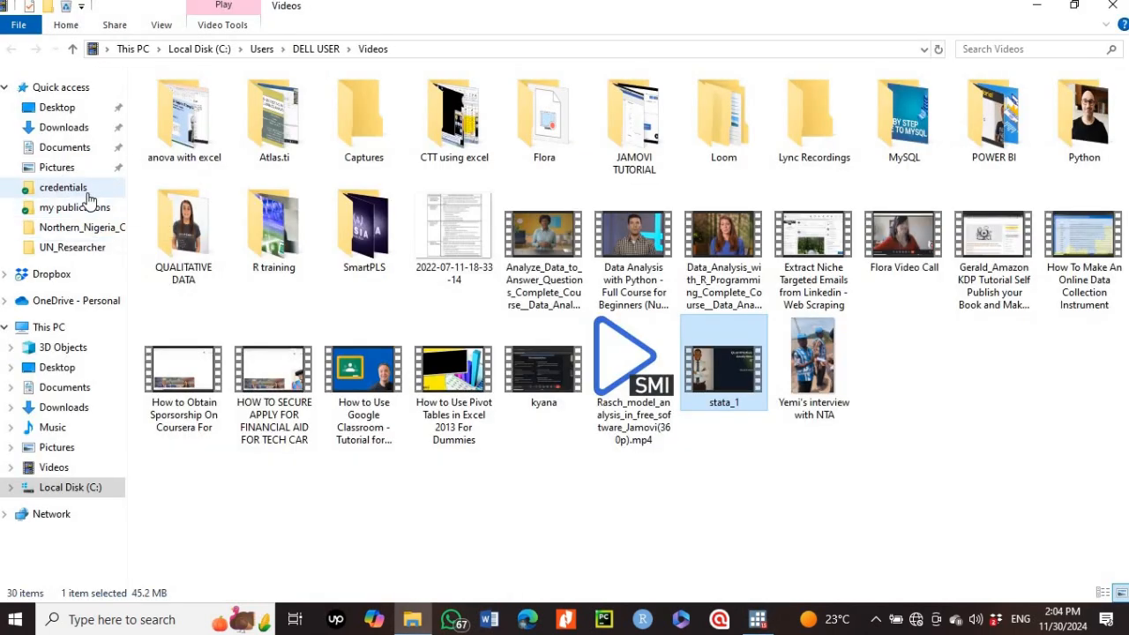
pyautogui.click(58, 109)
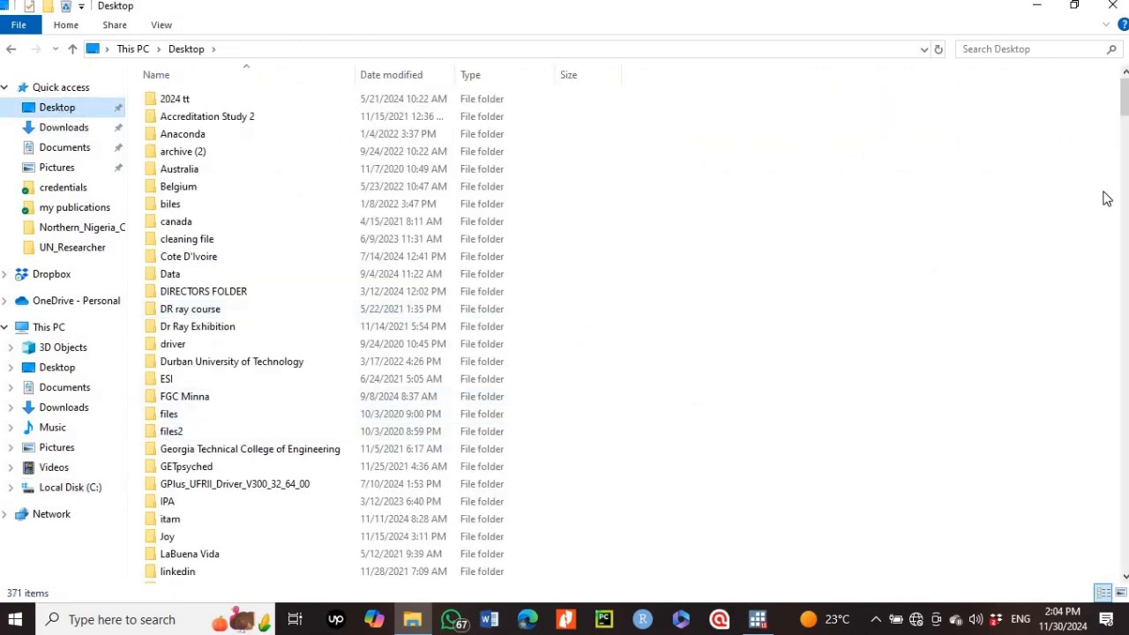
pyautogui.moveTo(1124, 93); pyautogui.dragTo(1010, 167)
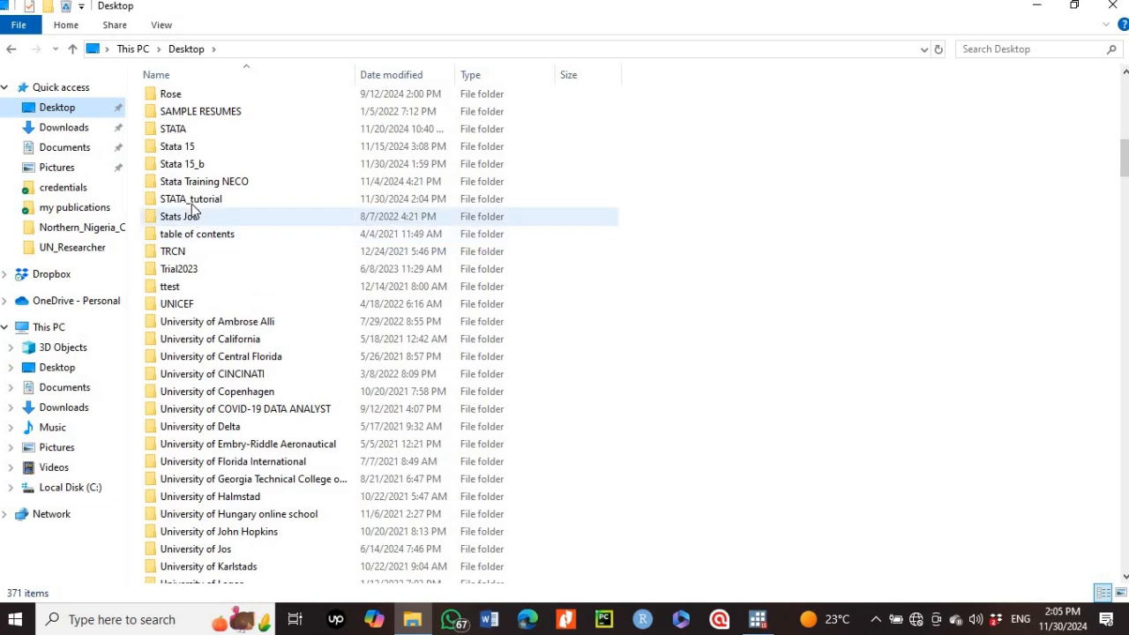
pyautogui.doubleClick(192, 201)
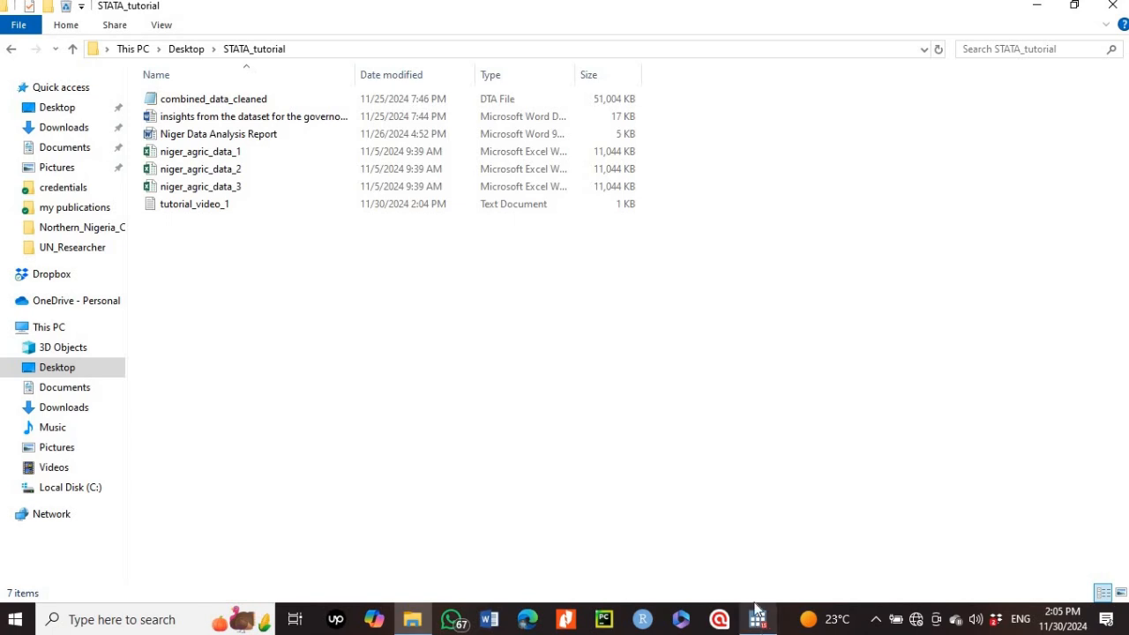
# Step: Return to Stata and change the working directory to the STATA_tutorial folder on the Desktop
pyautogui.click(748, 551)
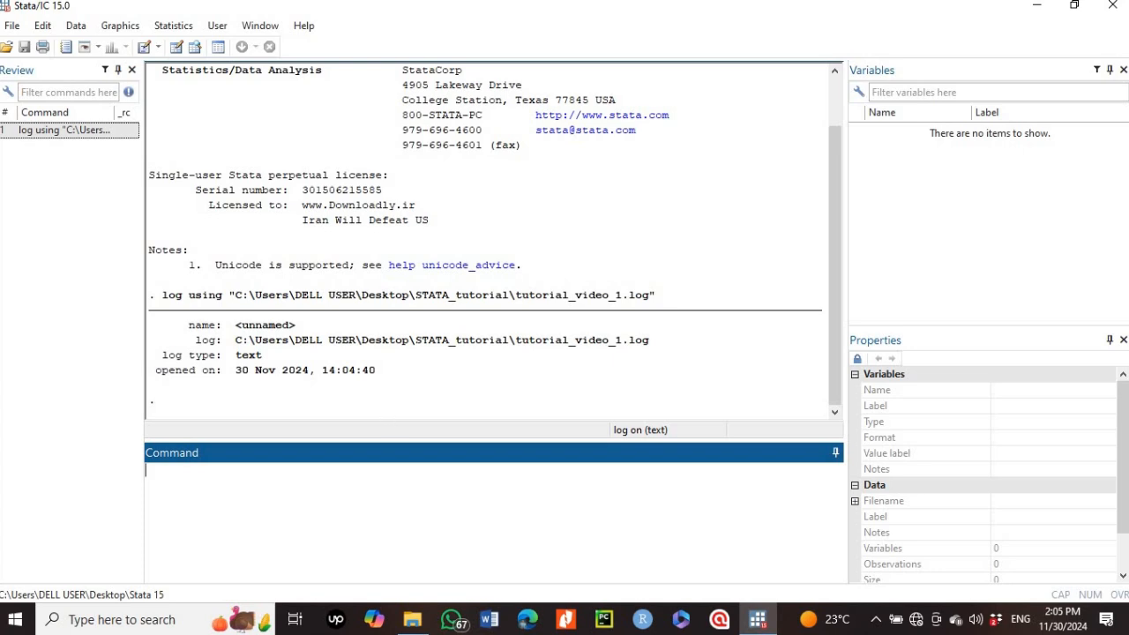
pyautogui.click(13, 27)
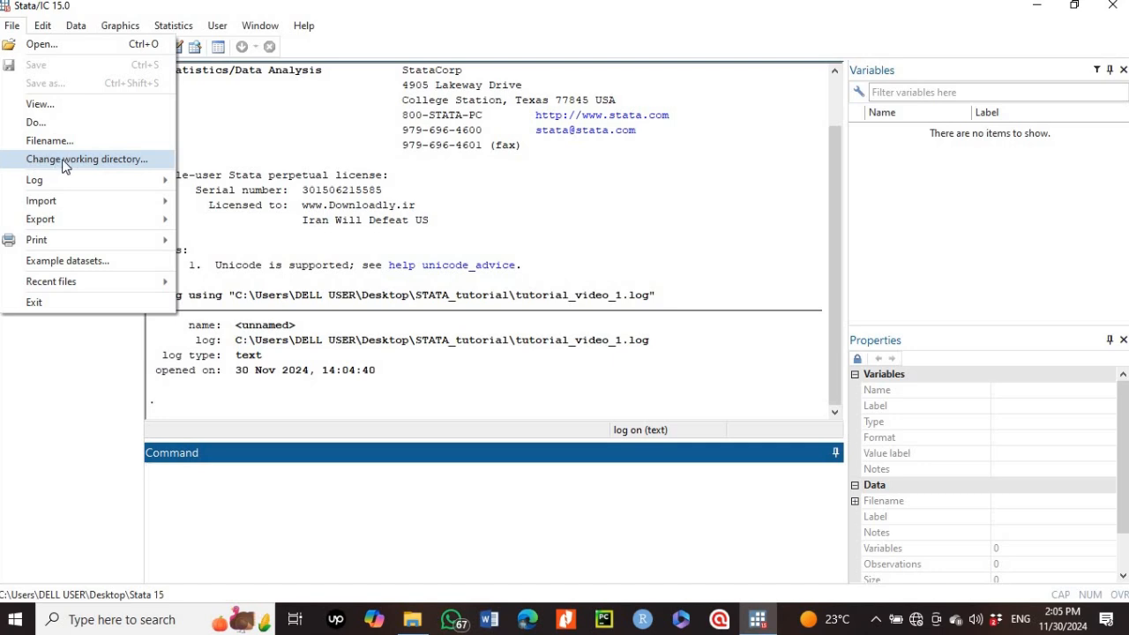
pyautogui.click(63, 165)
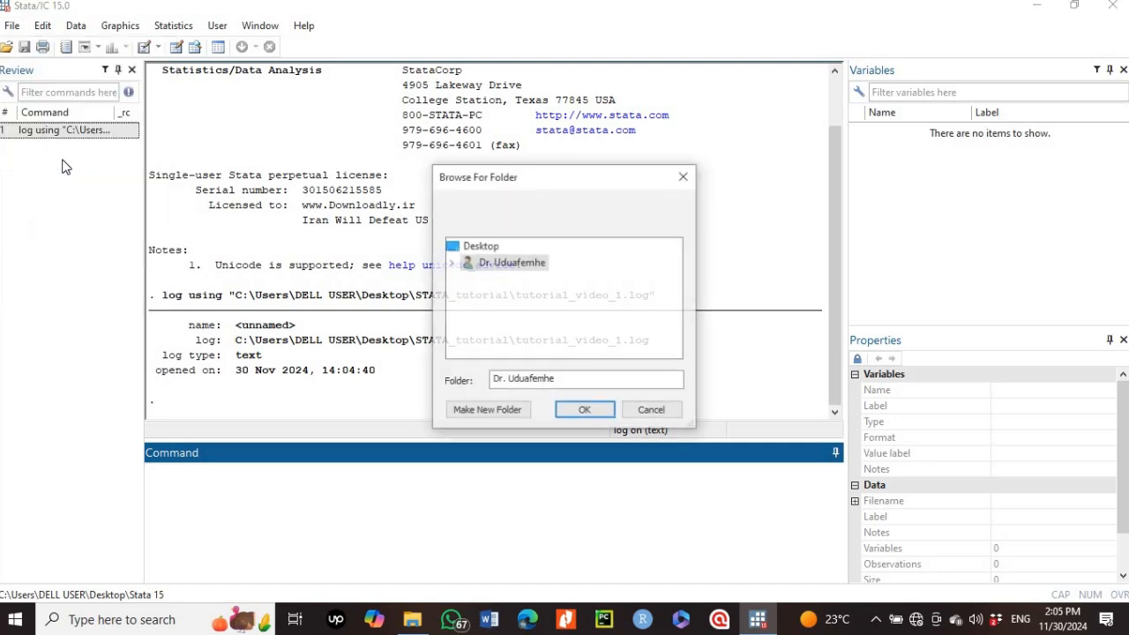
pyautogui.click(467, 251)
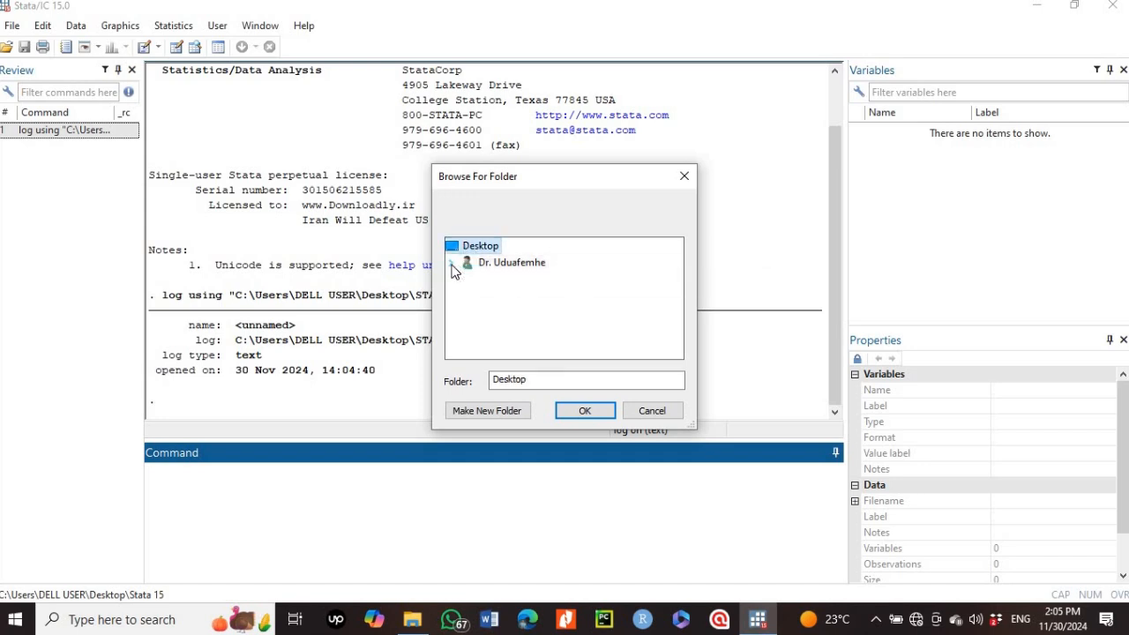
pyautogui.click(451, 267)
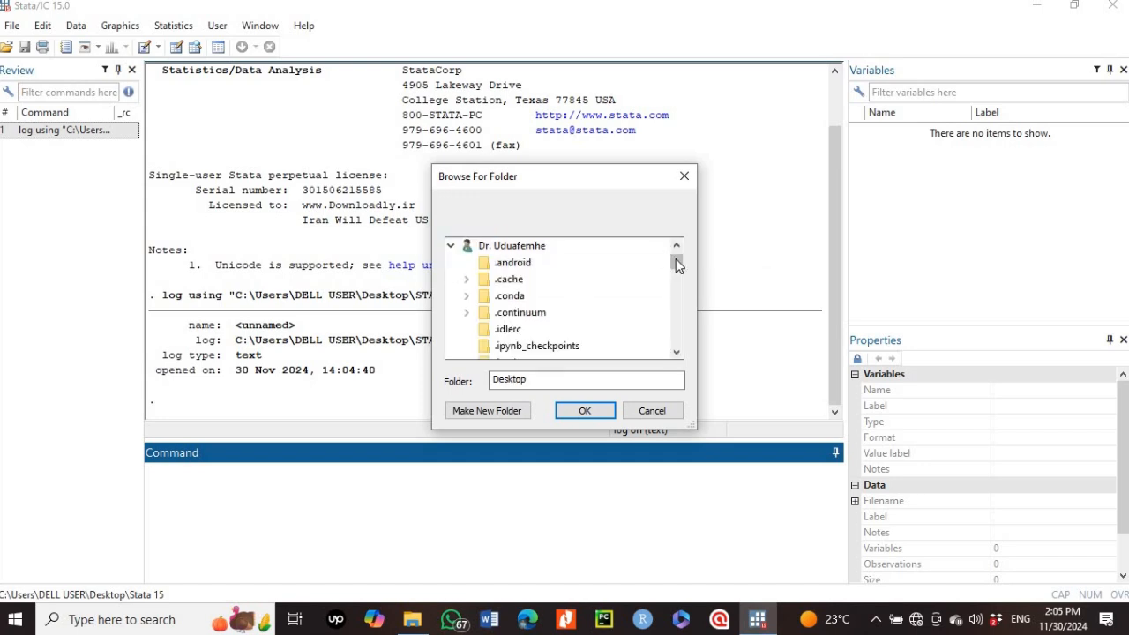
pyautogui.moveTo(676, 259); pyautogui.dragTo(674, 301)
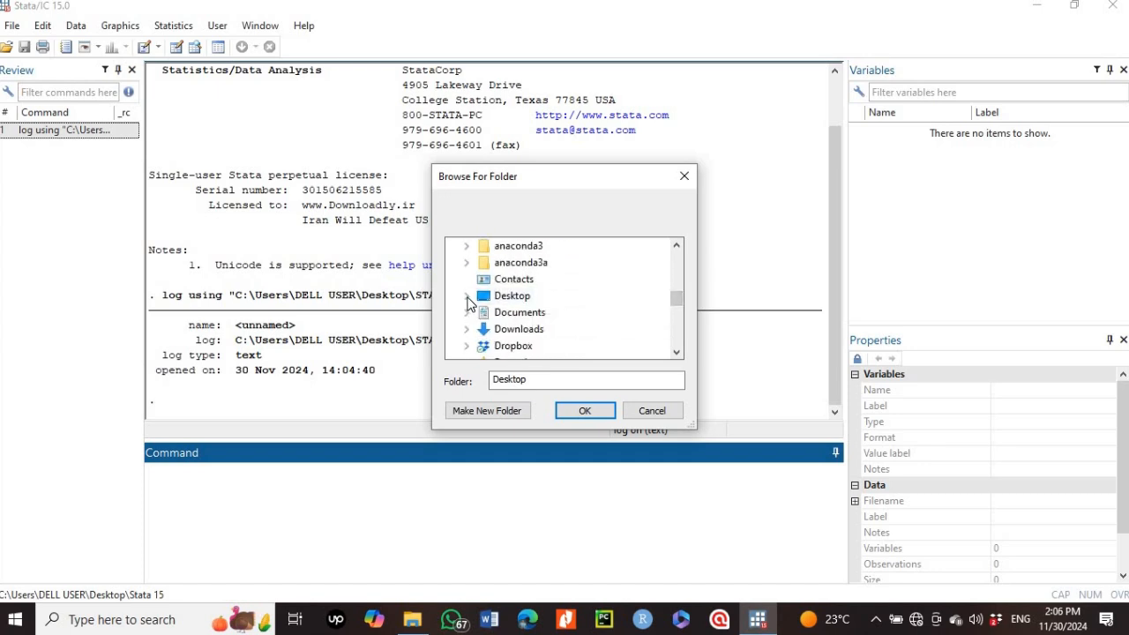
pyautogui.click(466, 297)
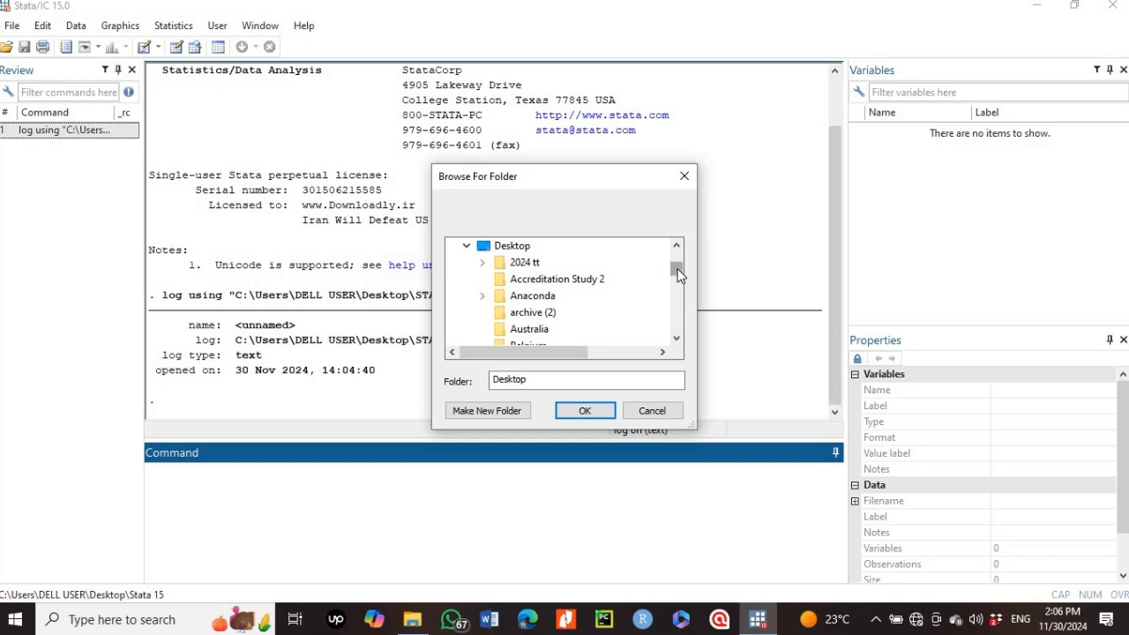
pyautogui.moveTo(676, 265); pyautogui.dragTo(676, 292)
pyautogui.click(535, 299)
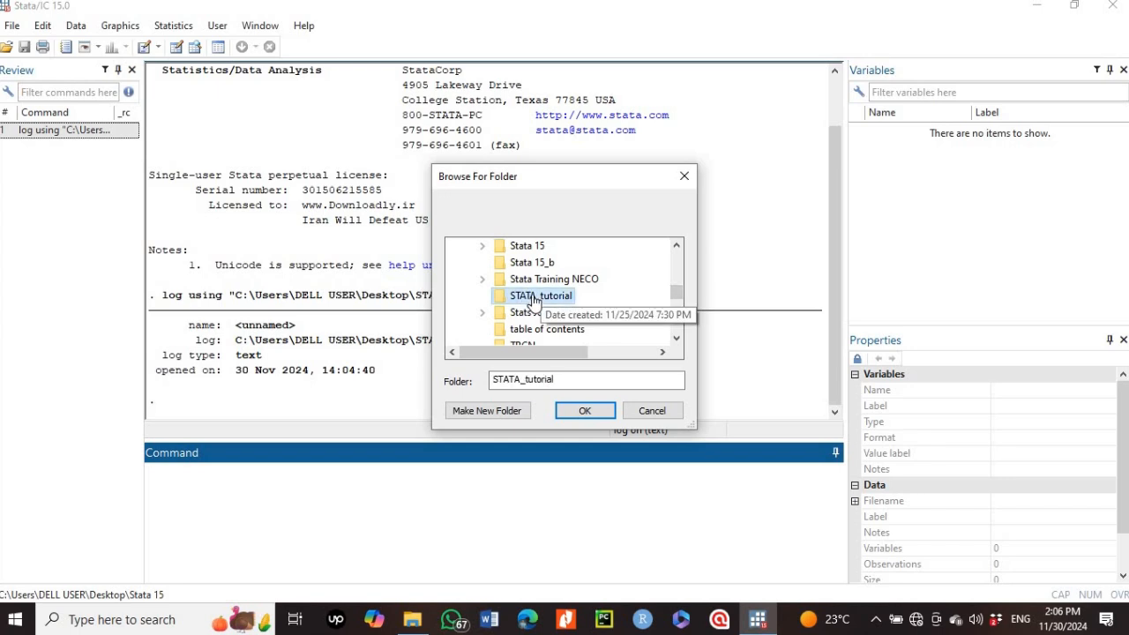
pyautogui.press('Return')
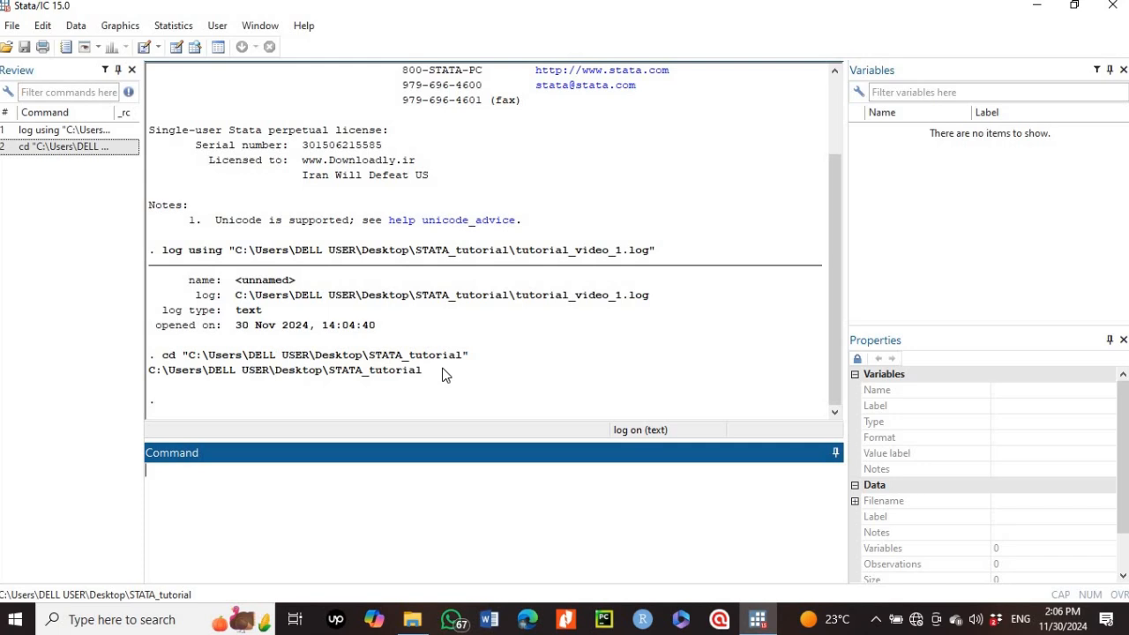
# Step: Highlight the working directory path and its cd command in the results, and begin a new command with cd "
pyautogui.moveTo(444, 375); pyautogui.dragTo(152, 369)
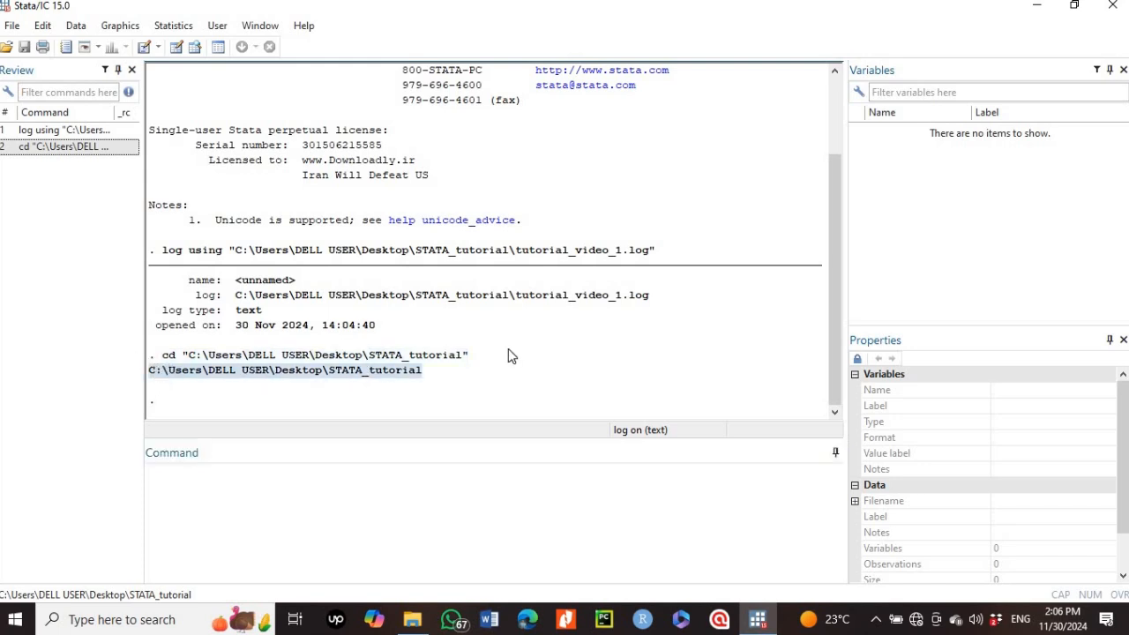
pyautogui.moveTo(428, 354); pyautogui.dragTo(483, 362)
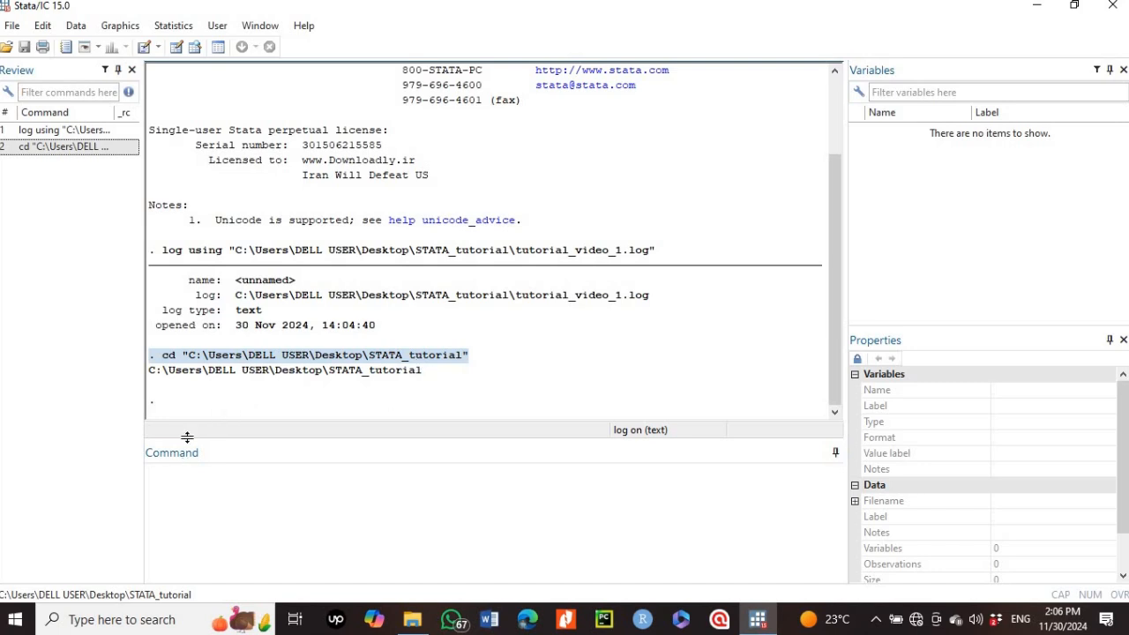
pyautogui.click(157, 475)
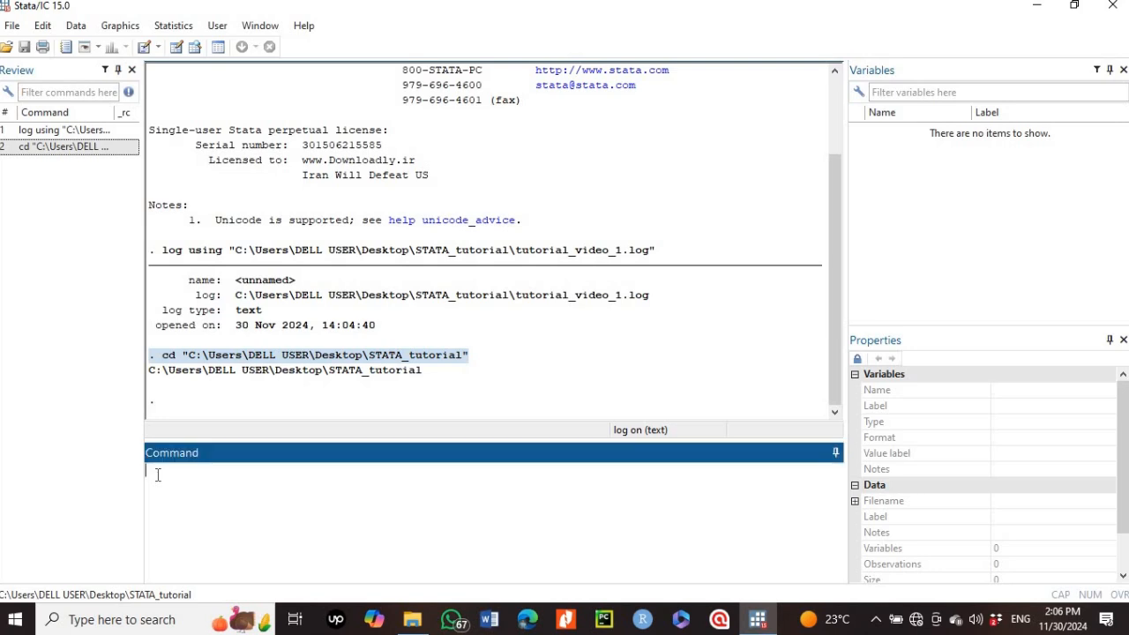
pyautogui.write('cd')
pyautogui.write('"')
# Step: Switch to File Explorer and copy the folder location path from the properties of the combined_data_cleaned file
pyautogui.moveTo(415, 617)
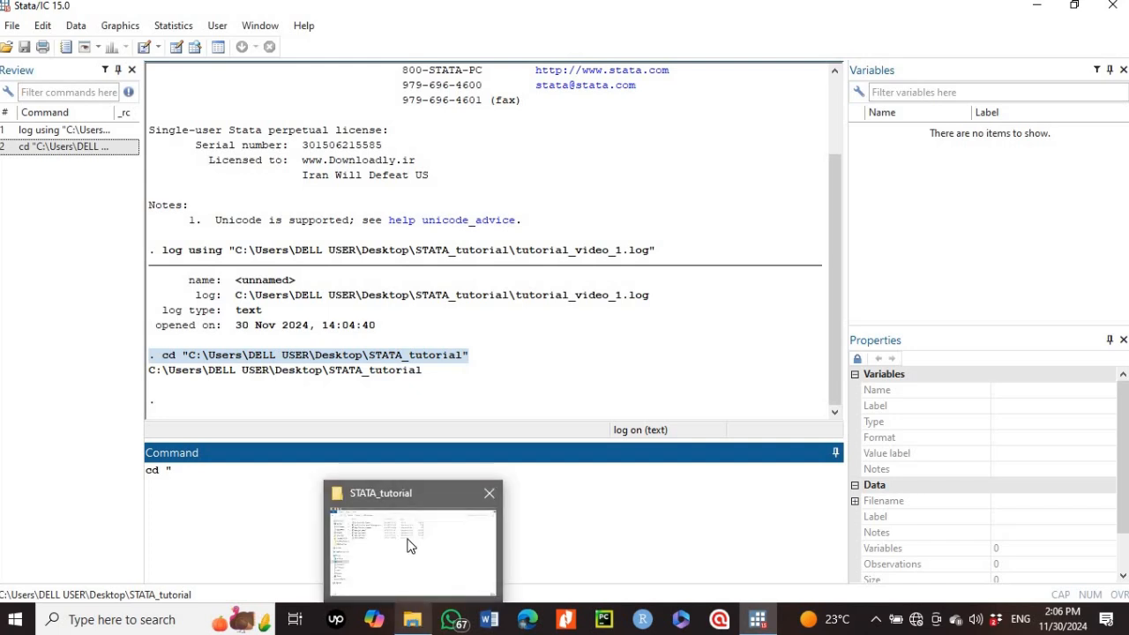
pyautogui.click(411, 545)
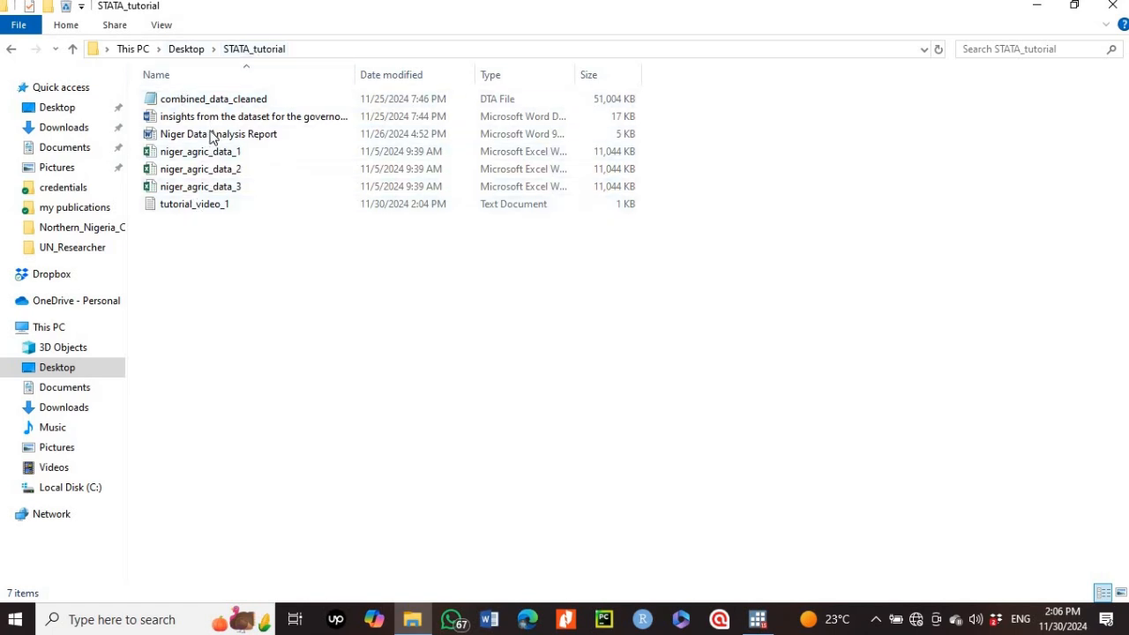
pyautogui.click(220, 98)
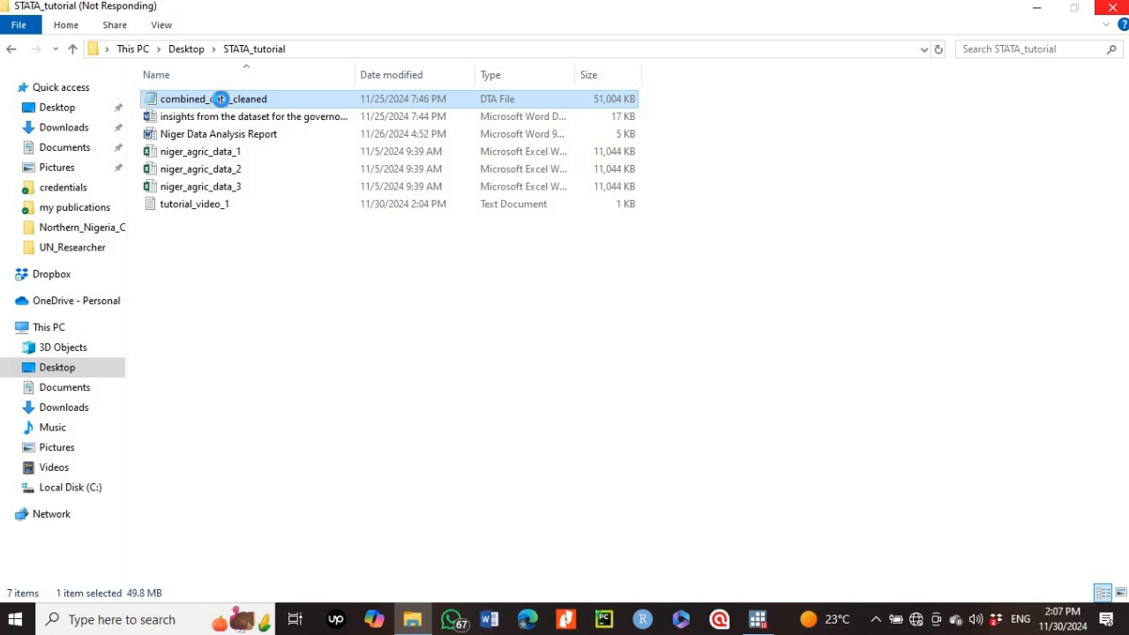
pyautogui.rightClick(221, 99)
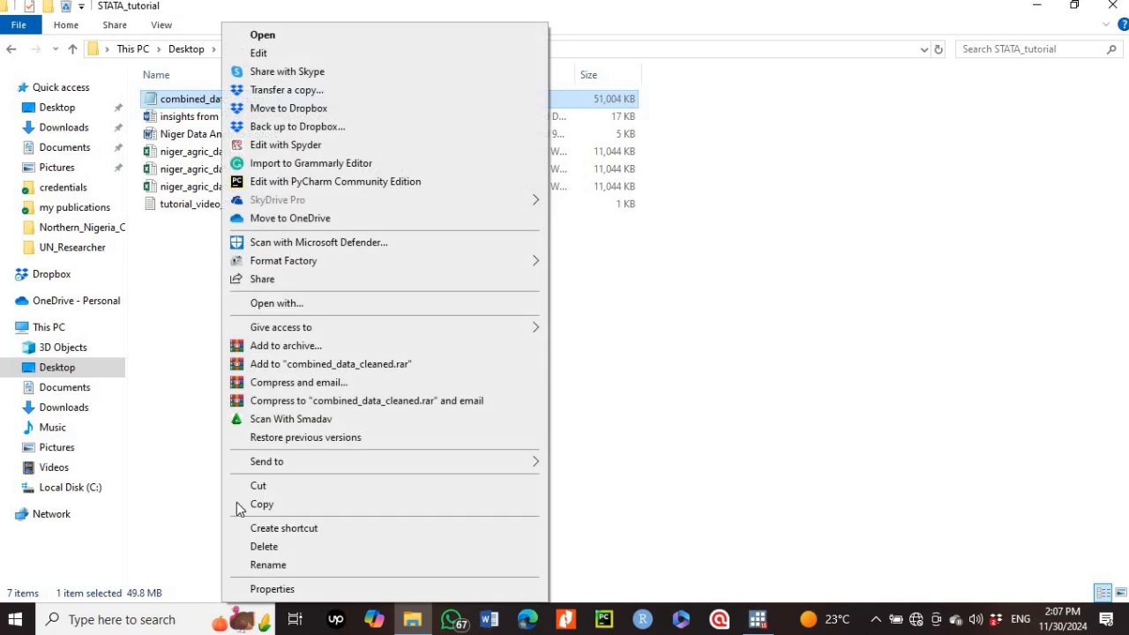
pyautogui.click(271, 589)
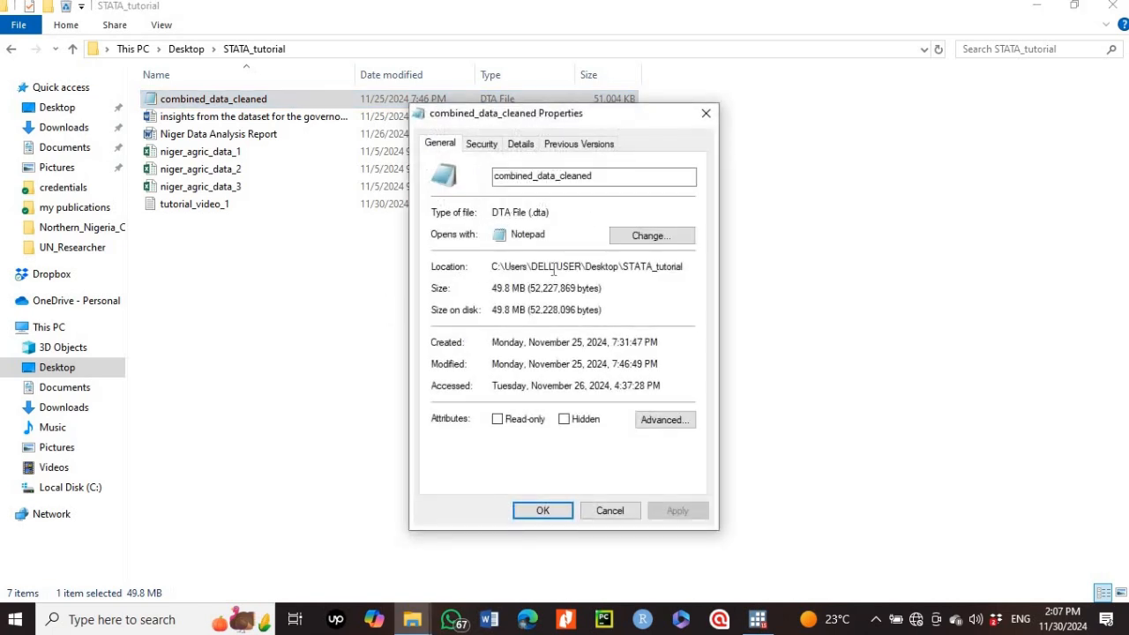
pyautogui.moveTo(686, 268); pyautogui.dragTo(482, 276)
pyautogui.hotkey('ctrl', 'c')
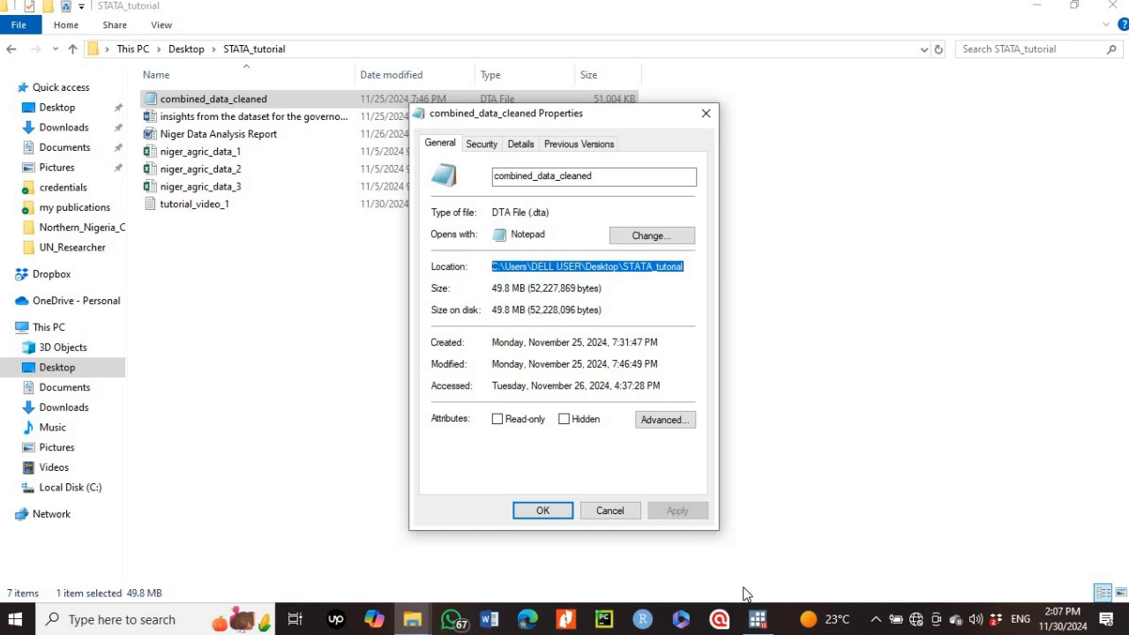
# Step: Return to Stata, complete the command as cd "C:\Users\DELL USER\Desktop\STATA_tutorial" with the copied path, and run it
pyautogui.click(759, 620)
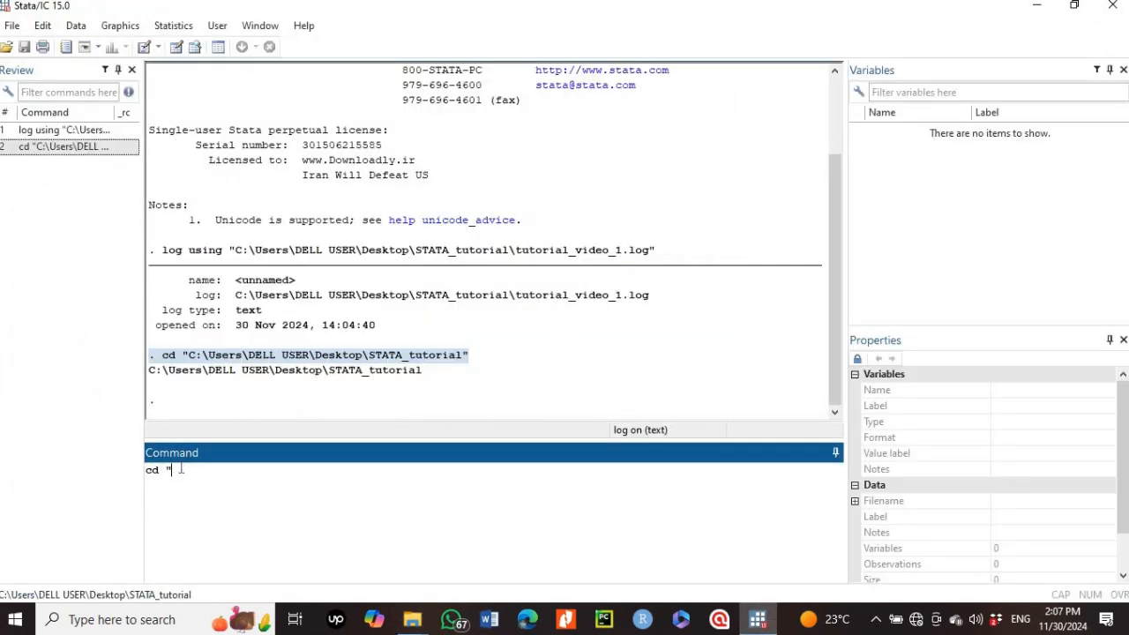
pyautogui.write('cd "')
pyautogui.hotkey('ctrl', 'v')
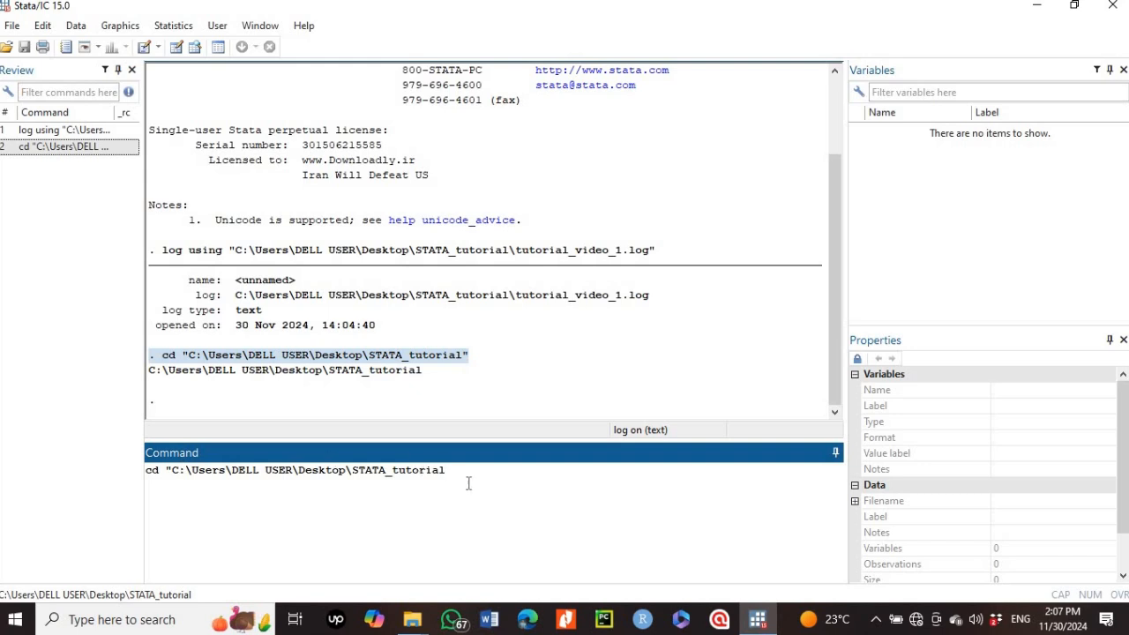
pyautogui.write('"')
pyautogui.press('Return')
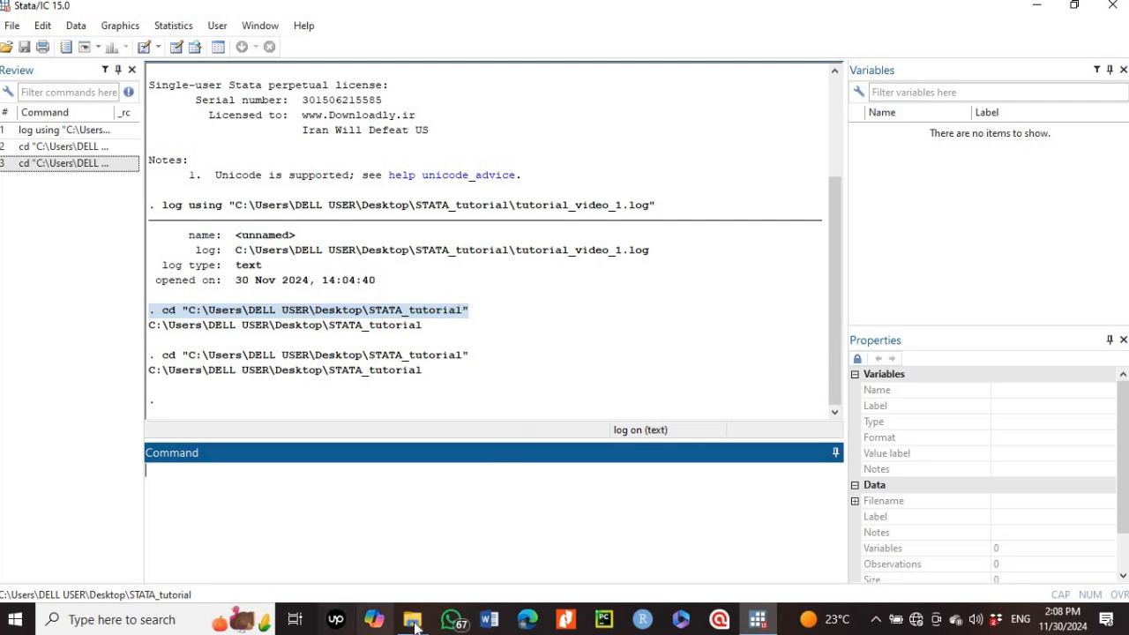
# Step: Check the data files in the STATA_tutorial folder in File Explorer, and return to Stata
pyautogui.moveTo(412, 618)
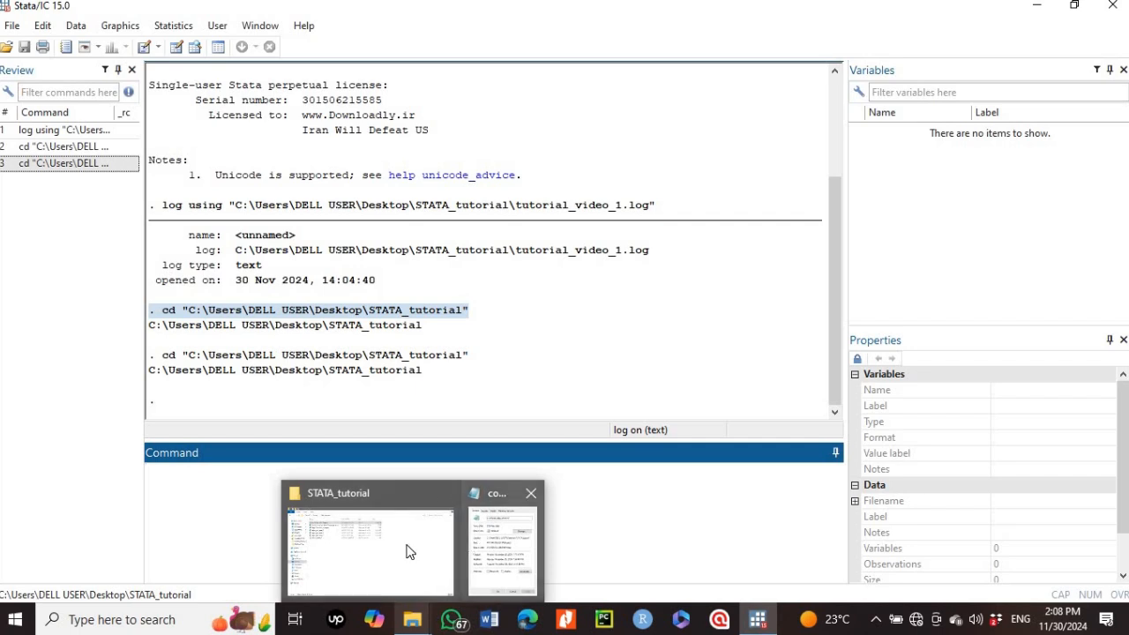
pyautogui.click(370, 520)
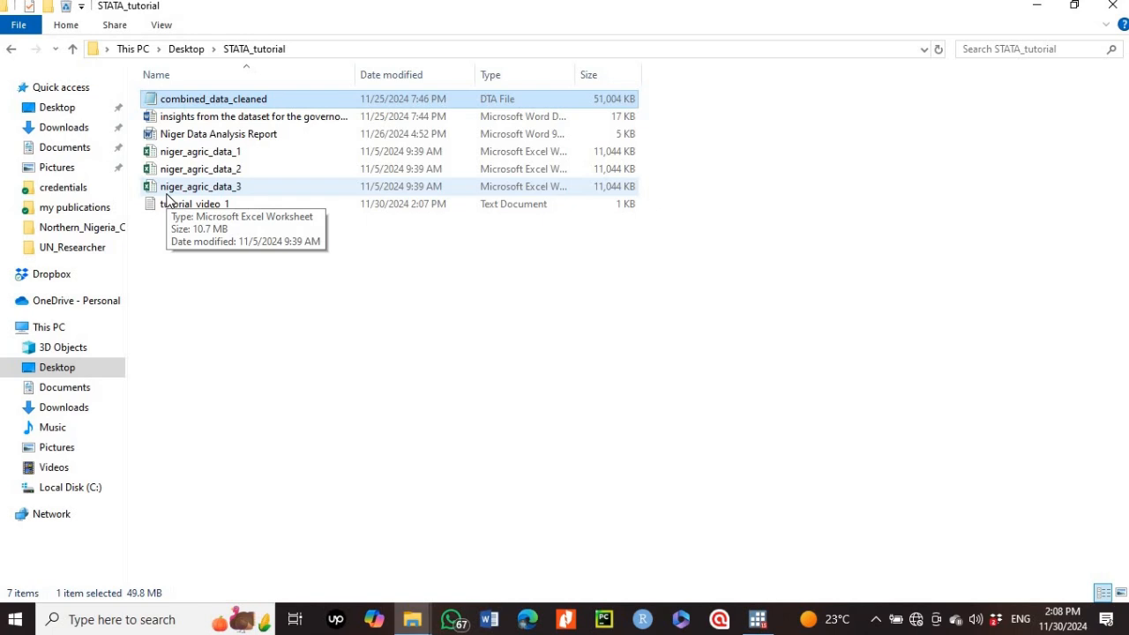
pyautogui.click(757, 619)
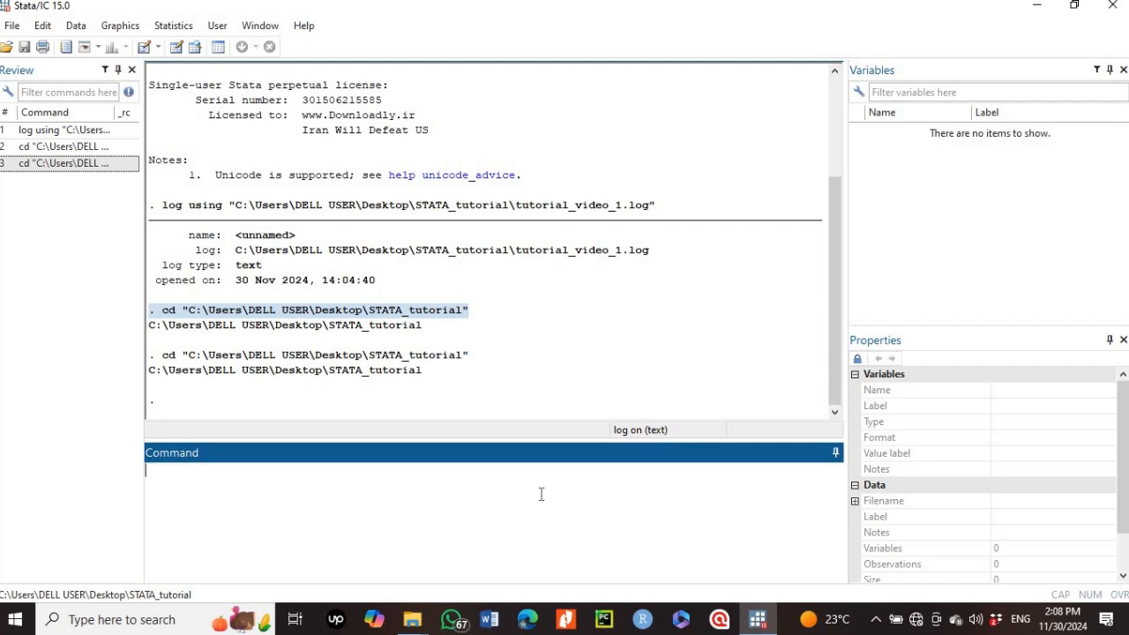
# Step: Start an Excel spreadsheet import and choose niger_agric_data_1 from the STATA_tutorial folder on the Desktop as the source file
pyautogui.click(11, 26)
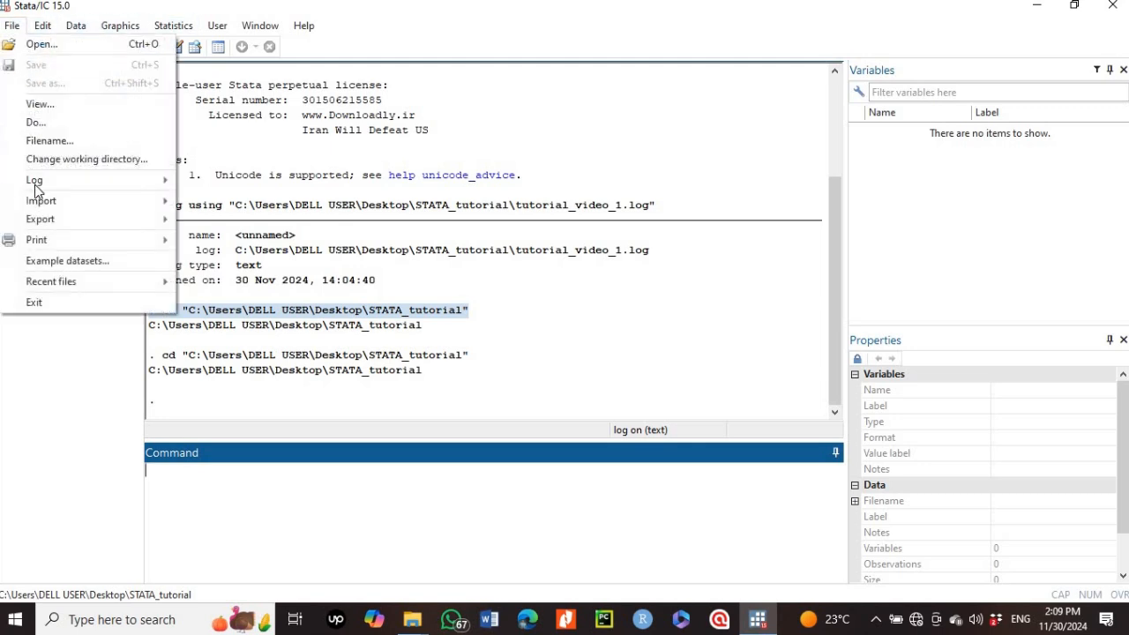
pyautogui.moveTo(41, 204)
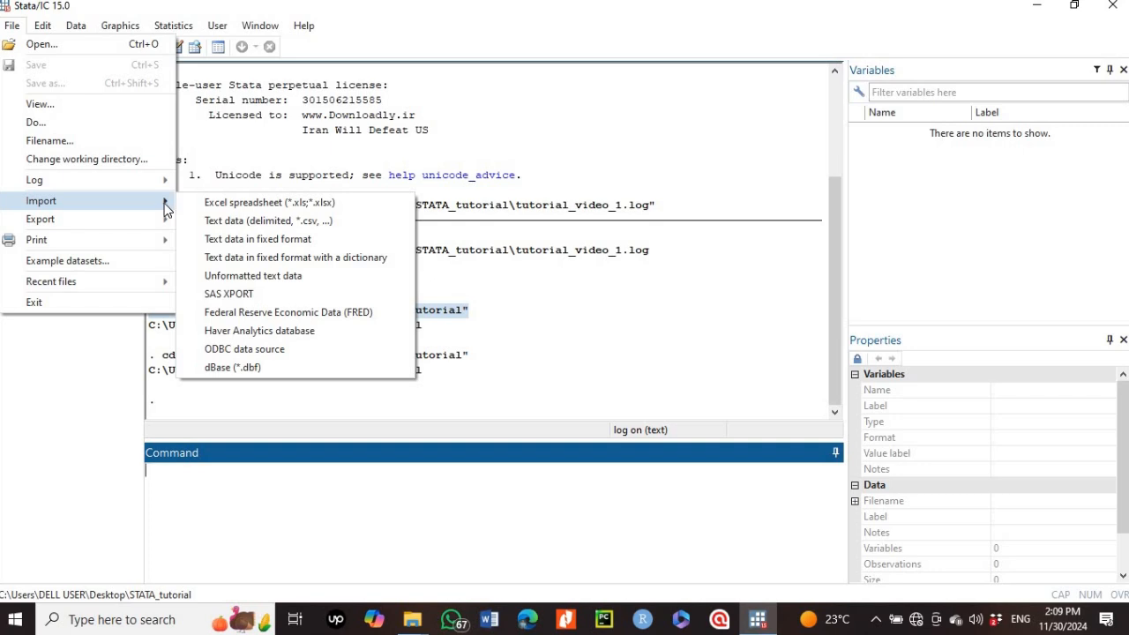
pyautogui.click(261, 203)
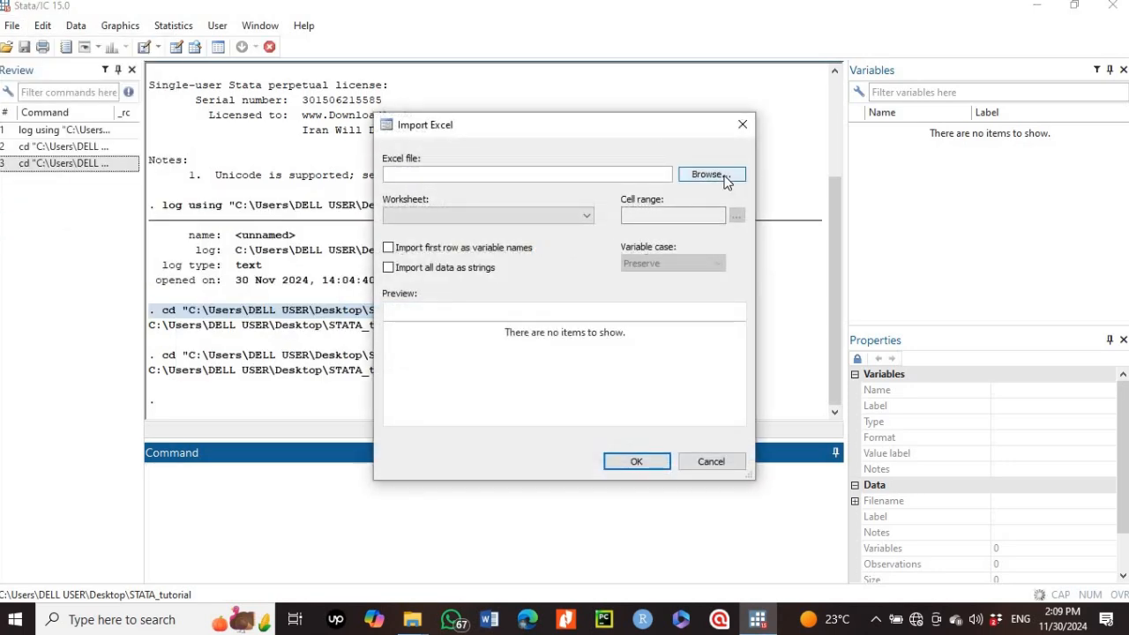
pyautogui.click(723, 176)
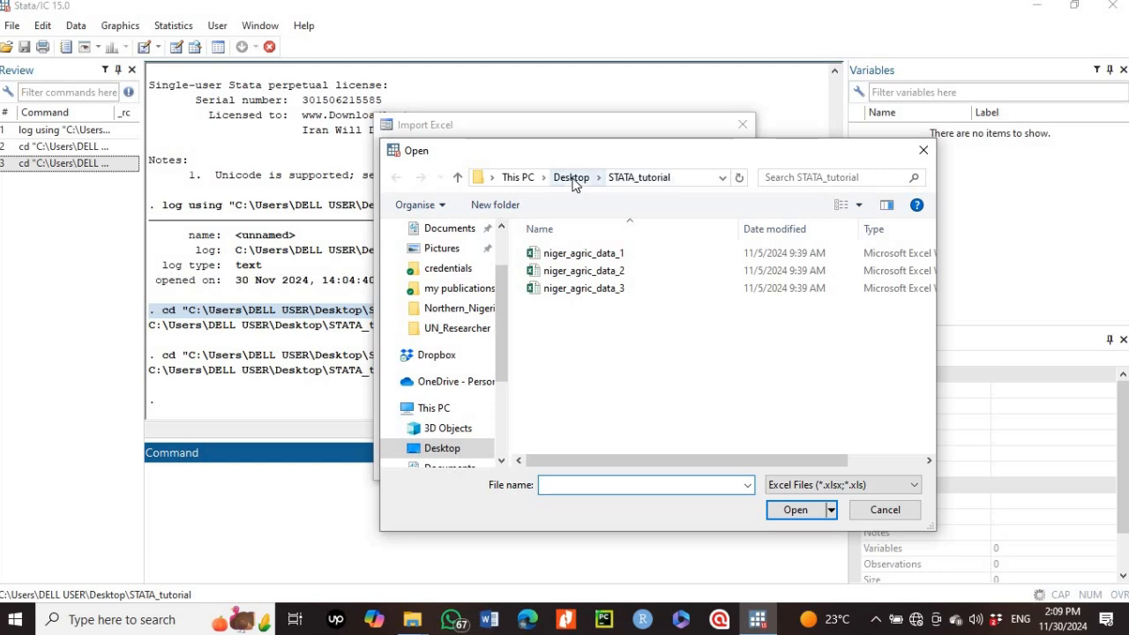
pyautogui.click(573, 177)
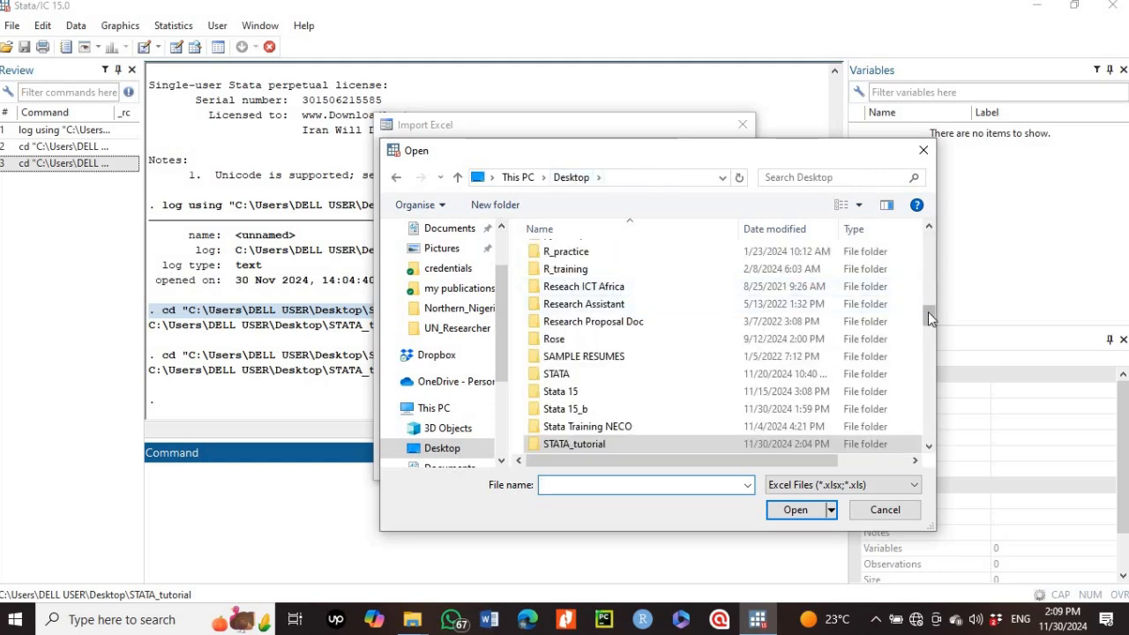
pyautogui.scroll(-2, 930, 324)
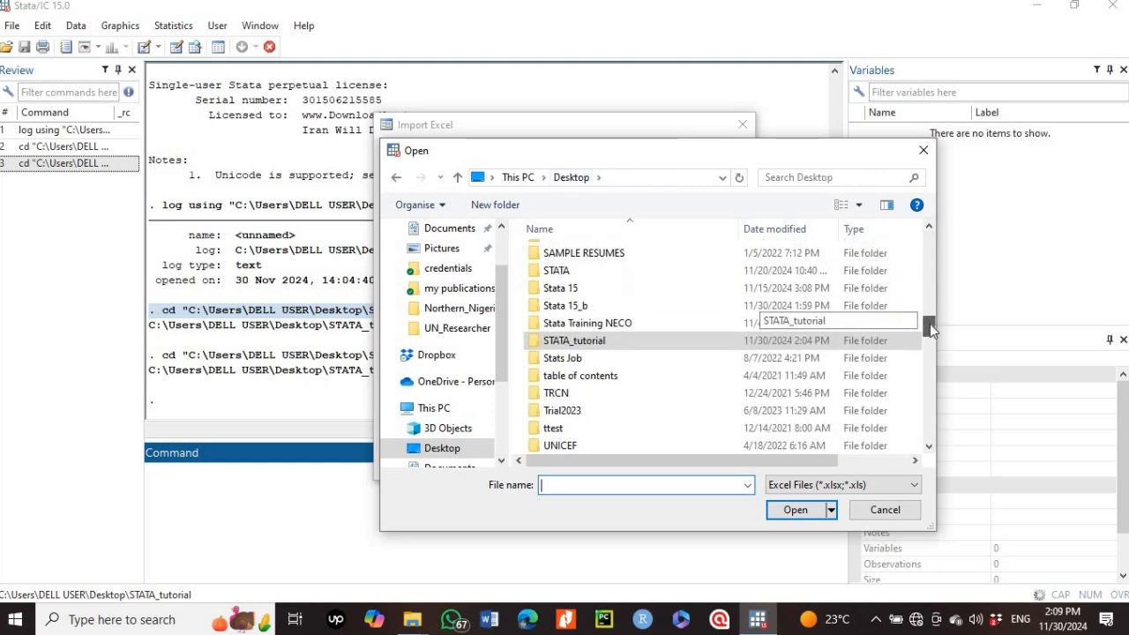
pyautogui.click(599, 336)
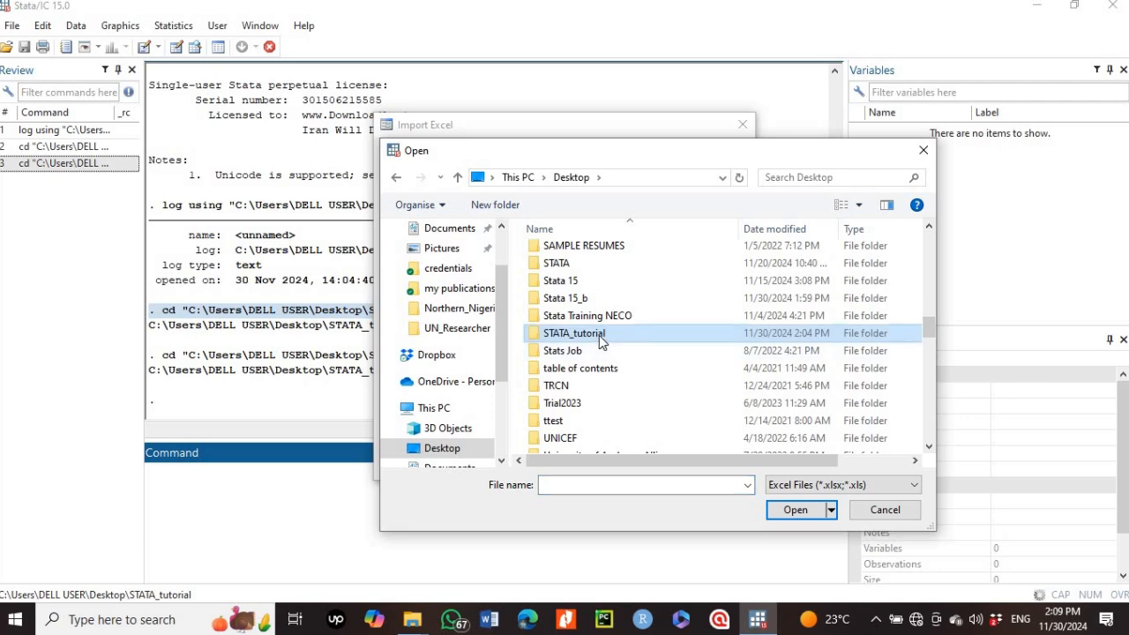
pyautogui.doubleClick(599, 335)
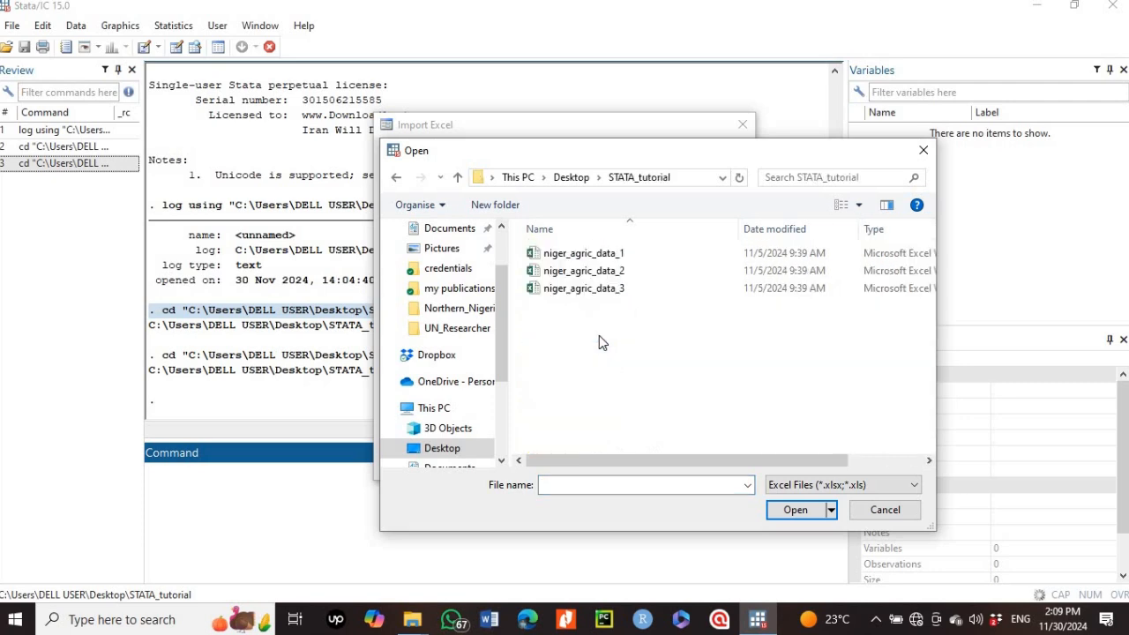
pyautogui.click(591, 254)
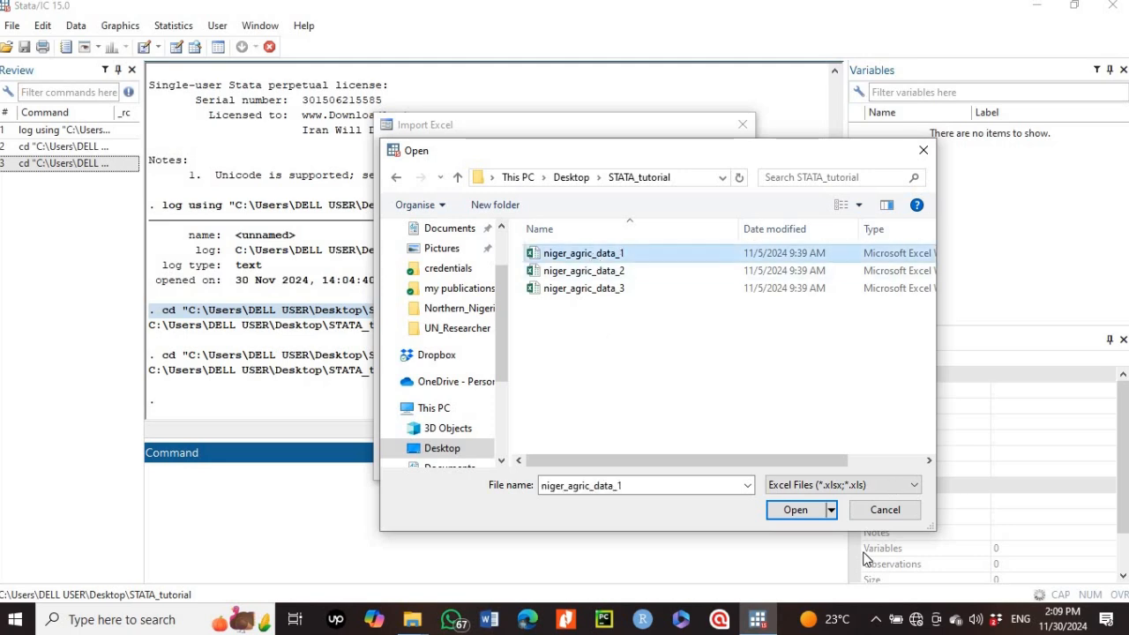
pyautogui.click(795, 512)
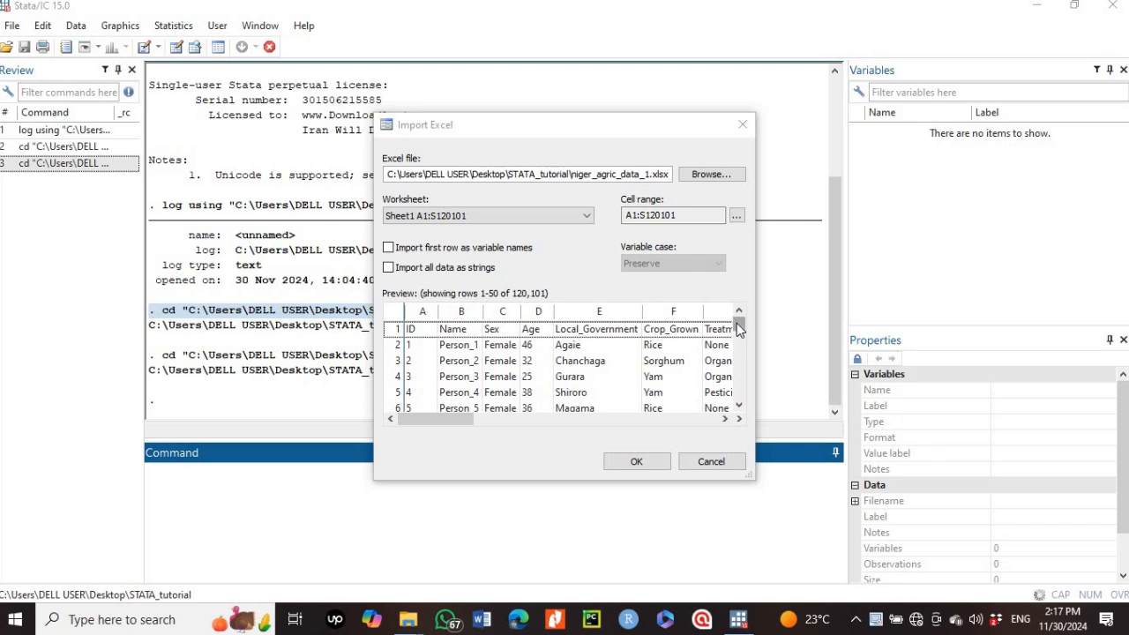
# Step: Look through the data preview, set the first row as variable names, and import Sheet1
pyautogui.moveTo(737, 323); pyautogui.dragTo(738, 411)
pyautogui.moveTo(734, 343); pyautogui.dragTo(739, 310)
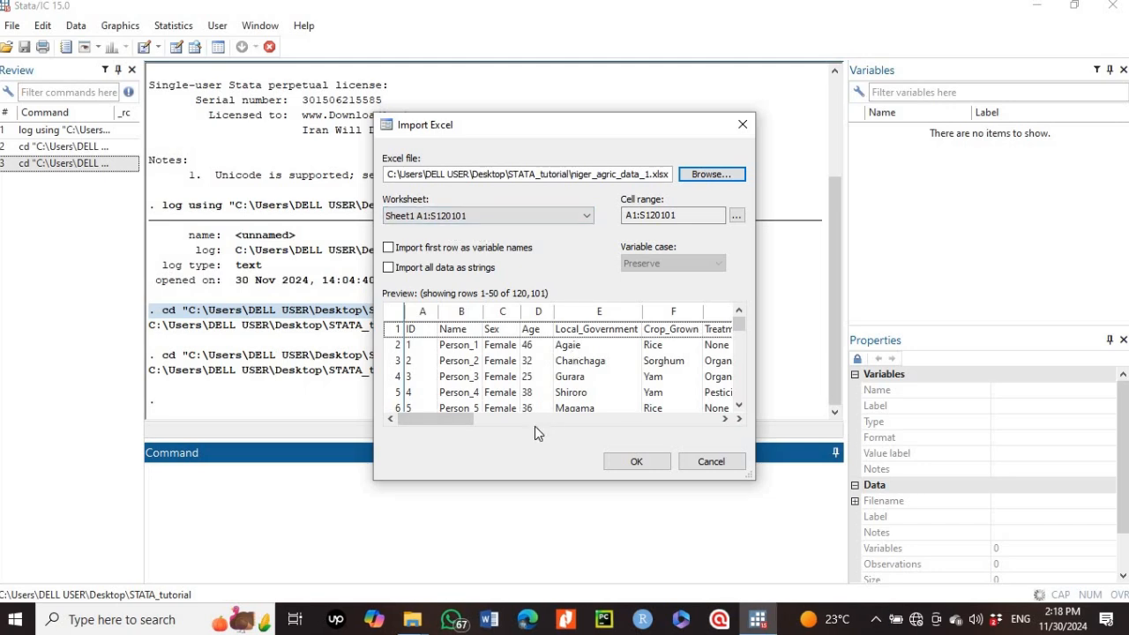
pyautogui.click(389, 248)
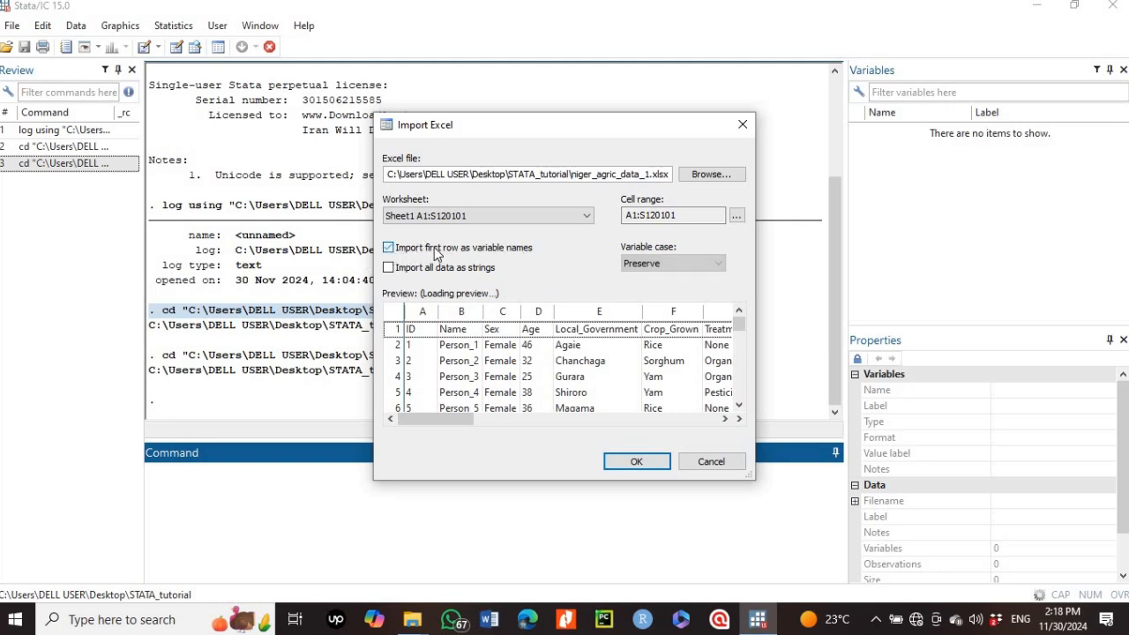
pyautogui.click(637, 461)
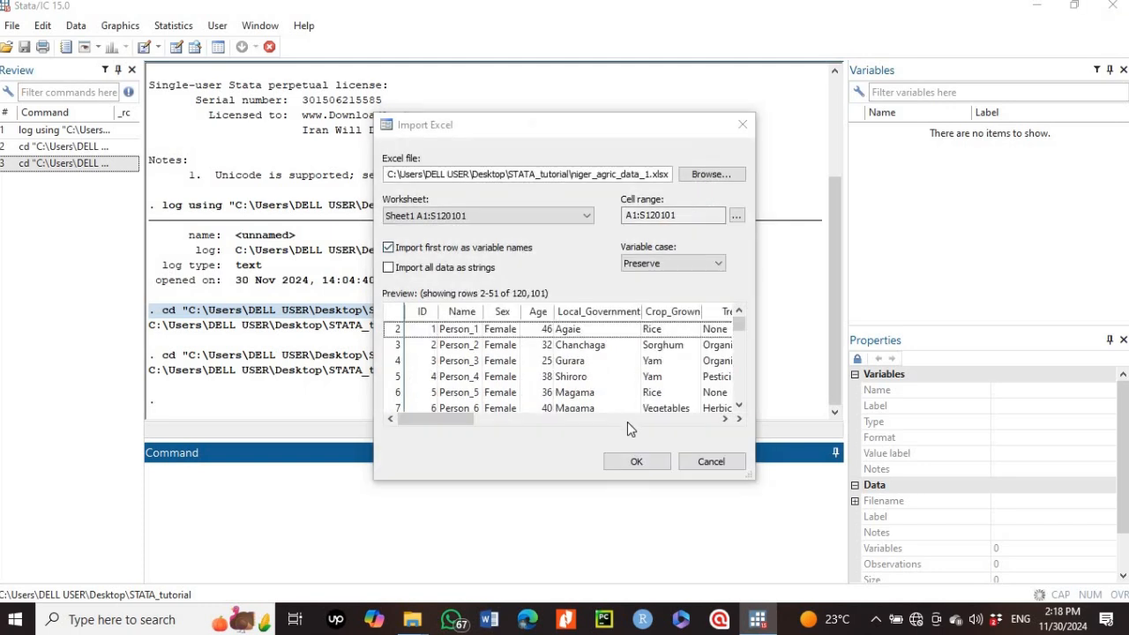
pyautogui.click(637, 461)
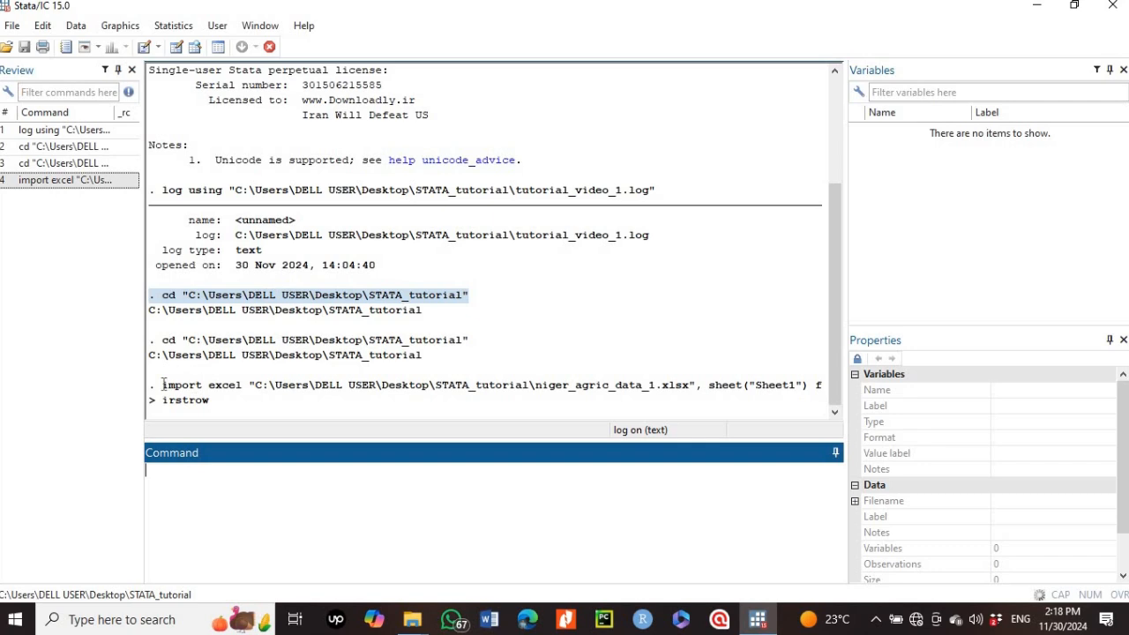
# Step: Examine the import excel command recorded in the results and highlight its command words
pyautogui.moveTo(162, 387); pyautogui.dragTo(203, 393)
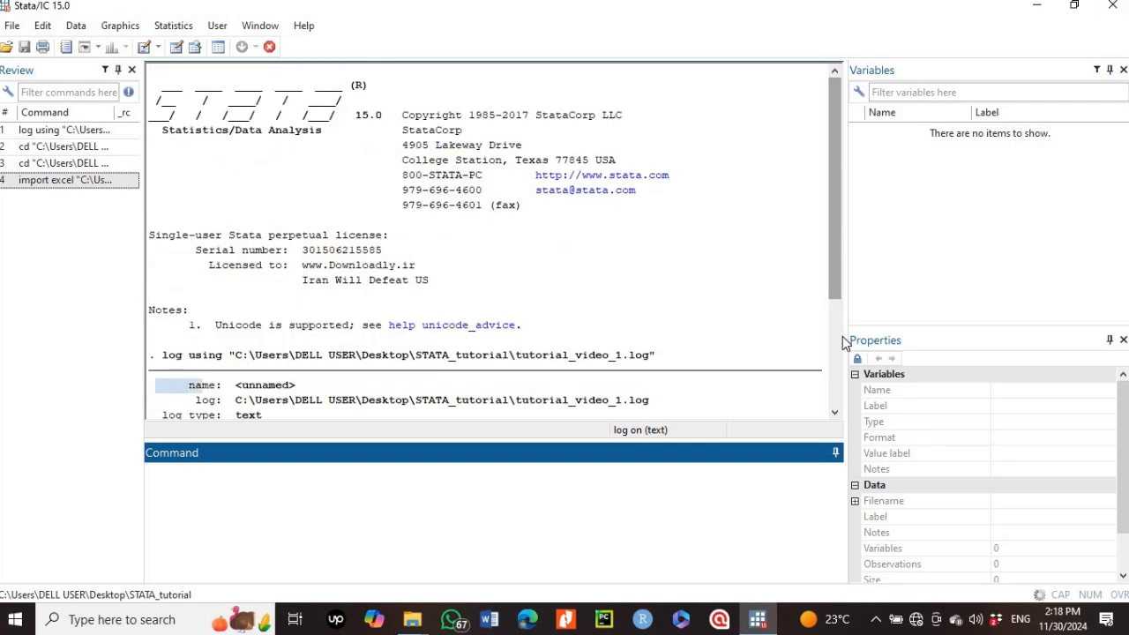
pyautogui.scroll(-4, 835, 411)
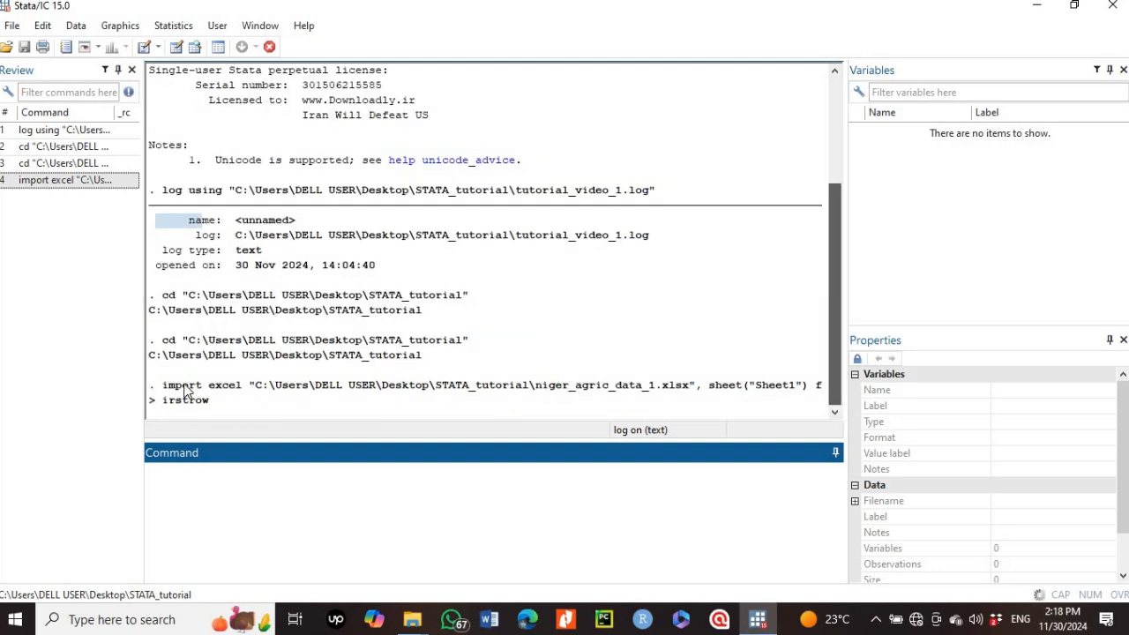
pyautogui.moveTo(161, 393); pyautogui.dragTo(329, 395)
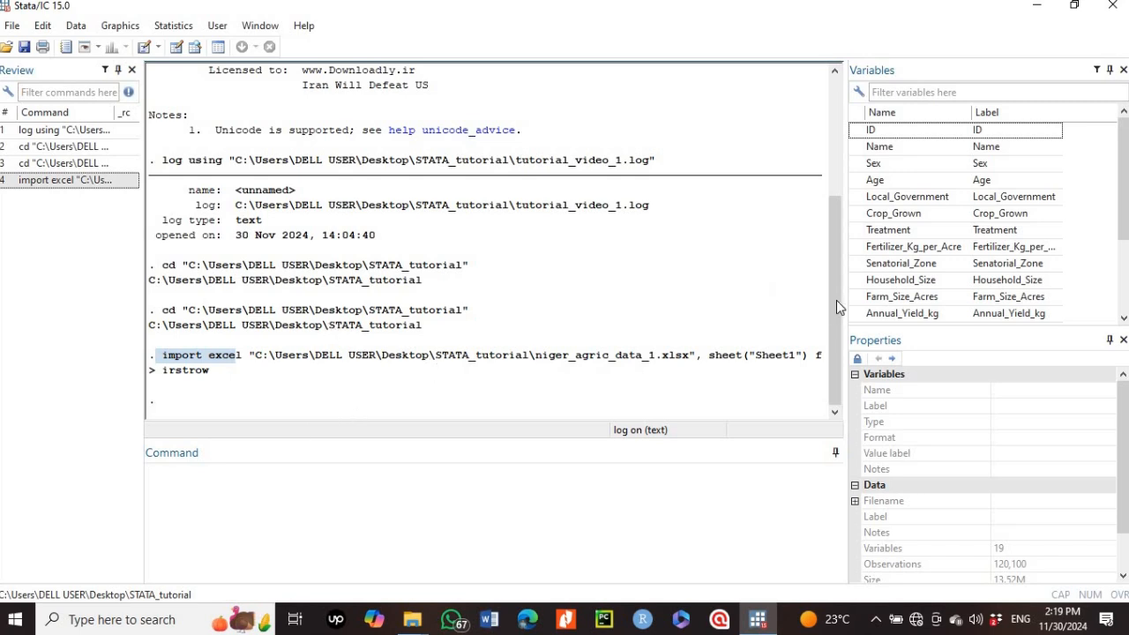
pyautogui.moveTo(836, 348); pyautogui.dragTo(836, 353)
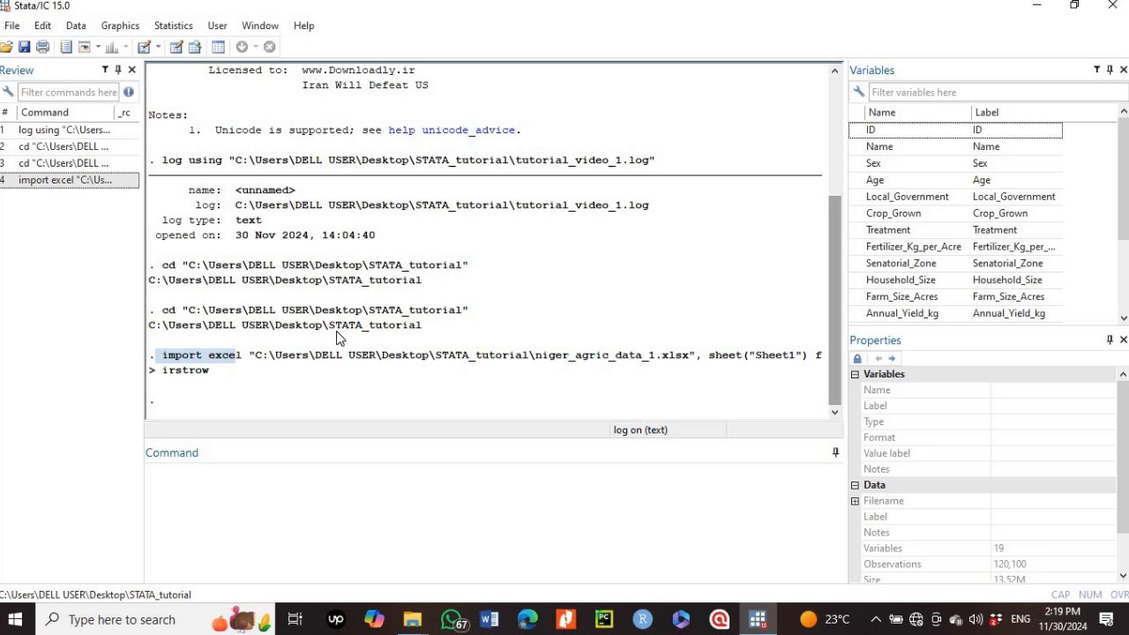
# Step: Run the browse command to view the imported dataset in the Data Editor
pyautogui.click(208, 480)
pyautogui.write('brows')
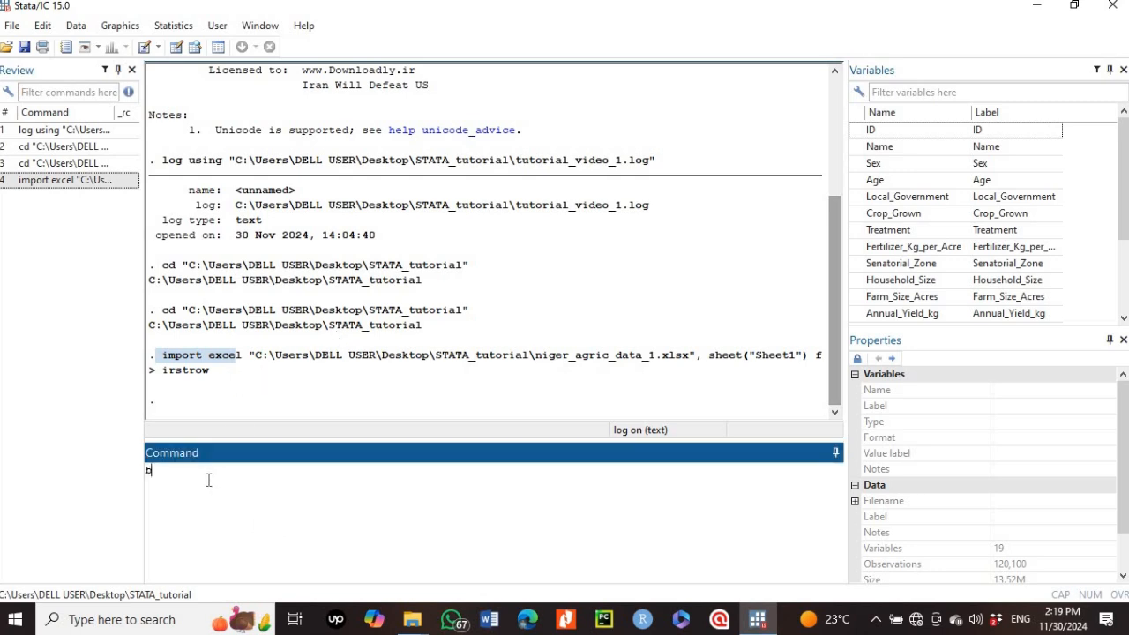
pyautogui.write('e')
pyautogui.press('Return')
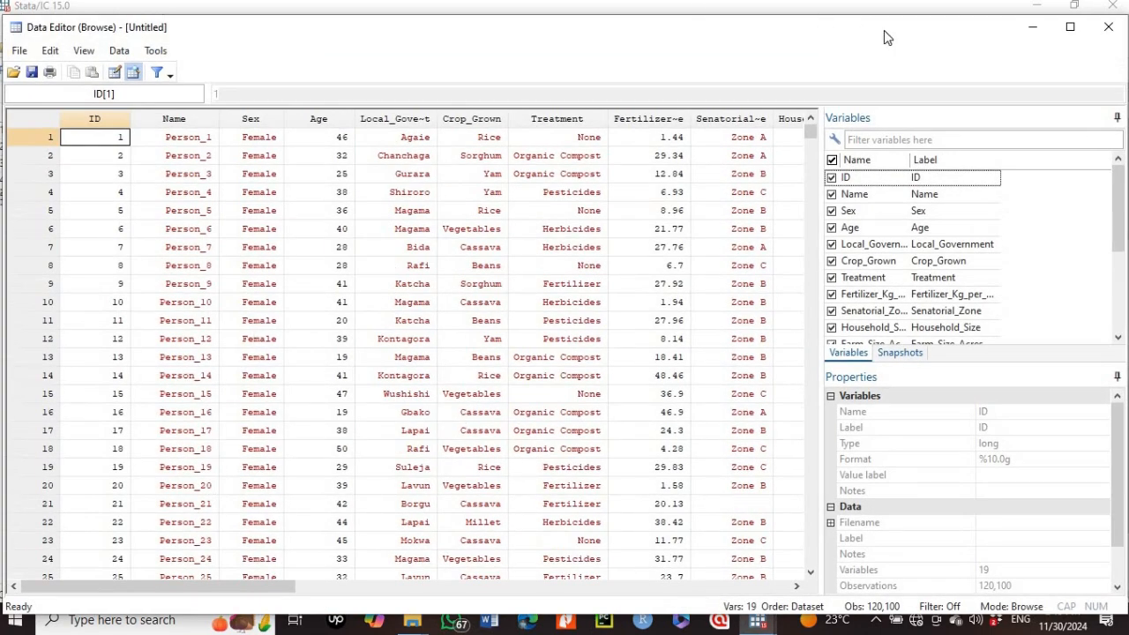
# Step: Start another Excel spreadsheet import and choose niger_agric_data_2 from the STATA_tutorial folder as the source file
pyautogui.click(1071, 29)
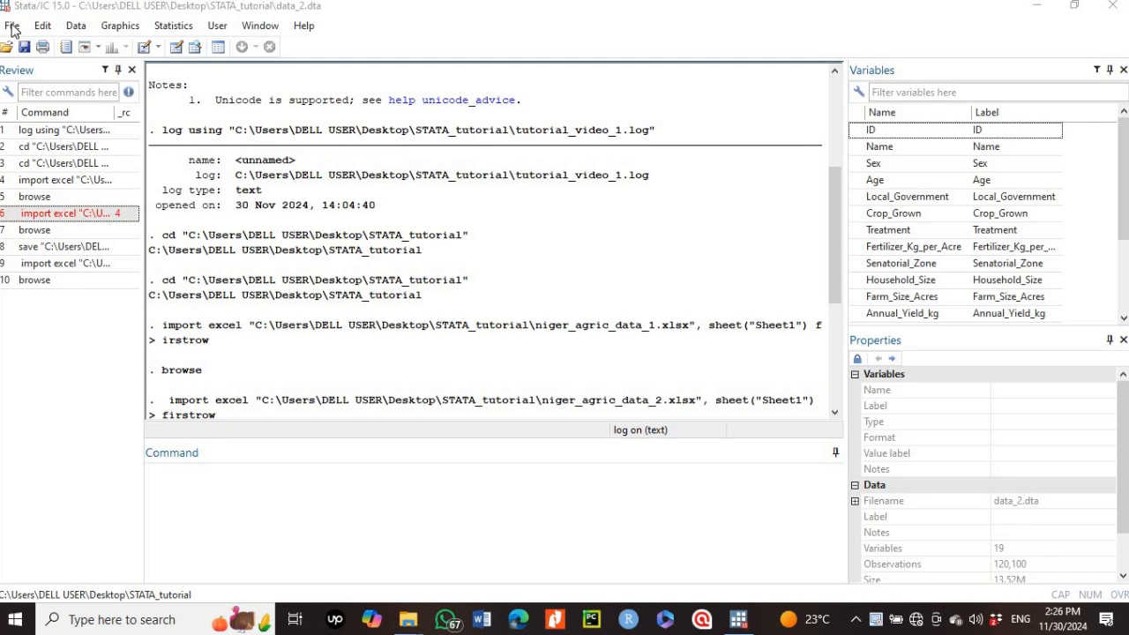
pyautogui.click(12, 26)
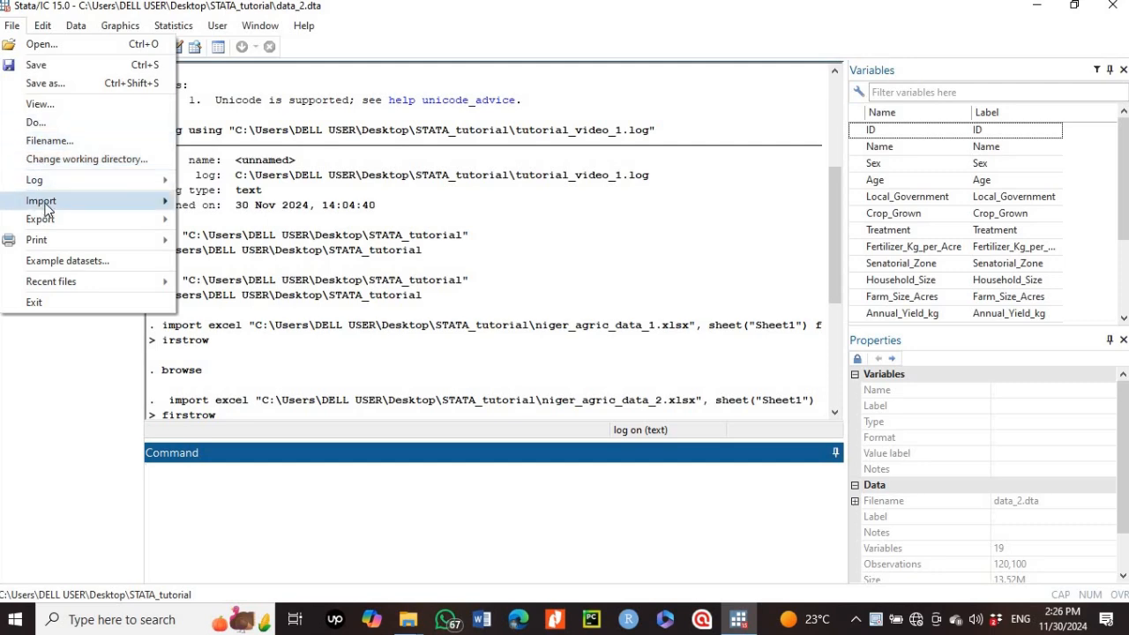
pyautogui.moveTo(47, 208)
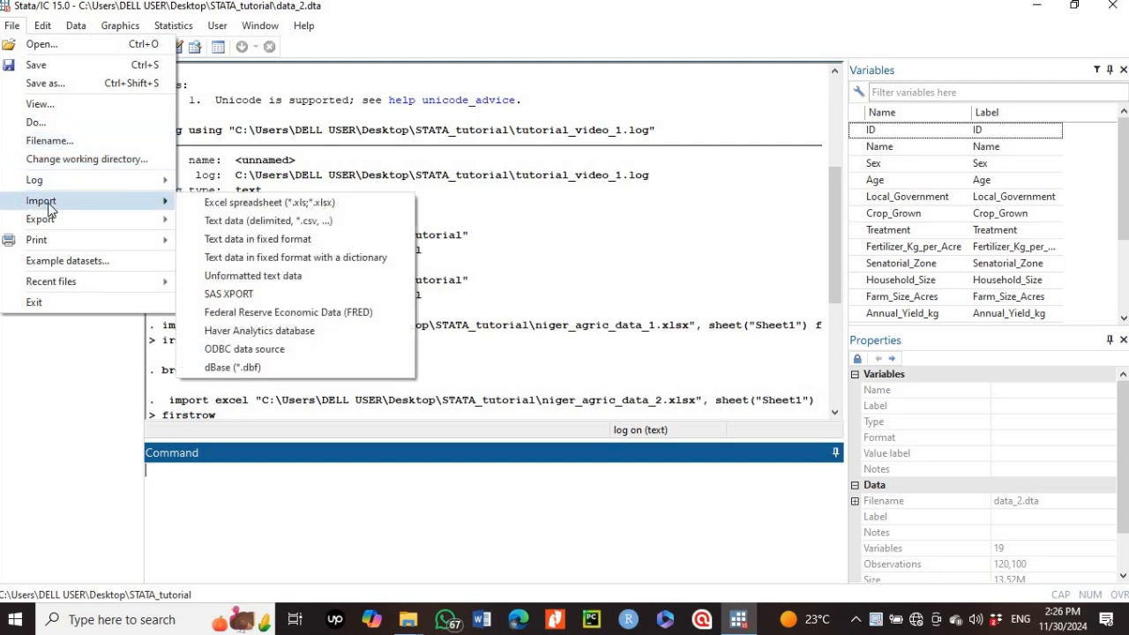
pyautogui.click(235, 206)
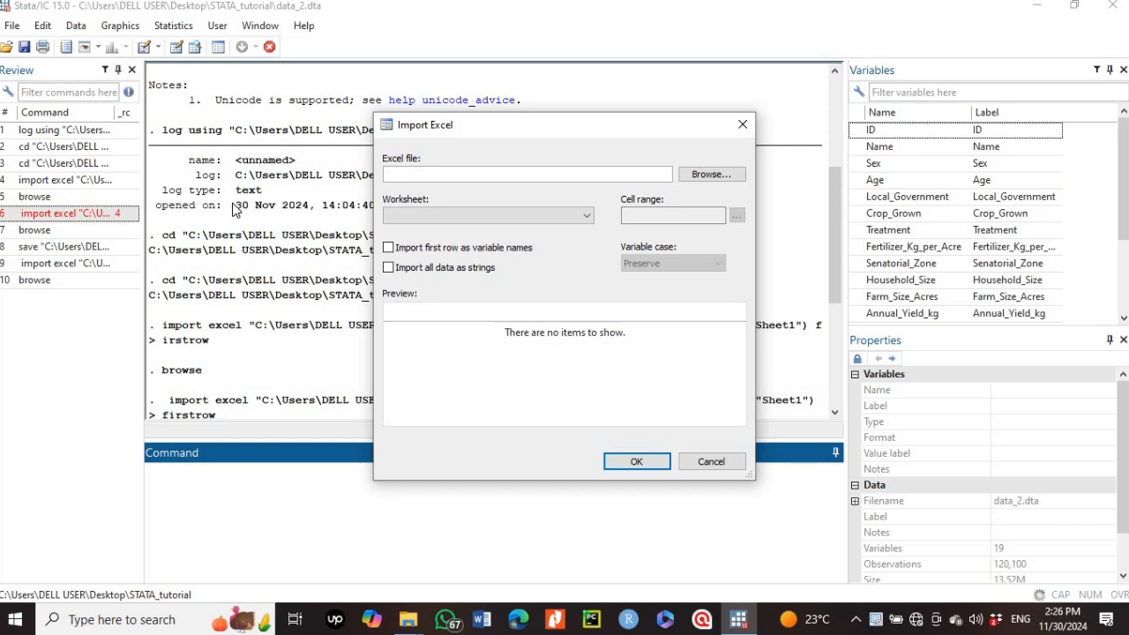
pyautogui.click(716, 173)
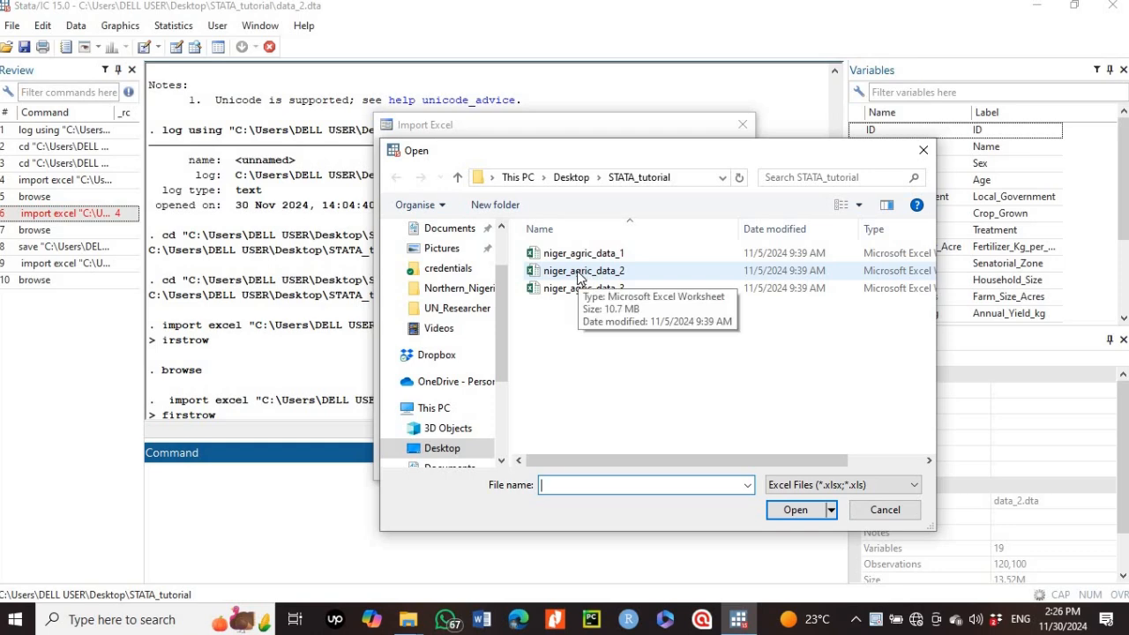
pyautogui.click(578, 273)
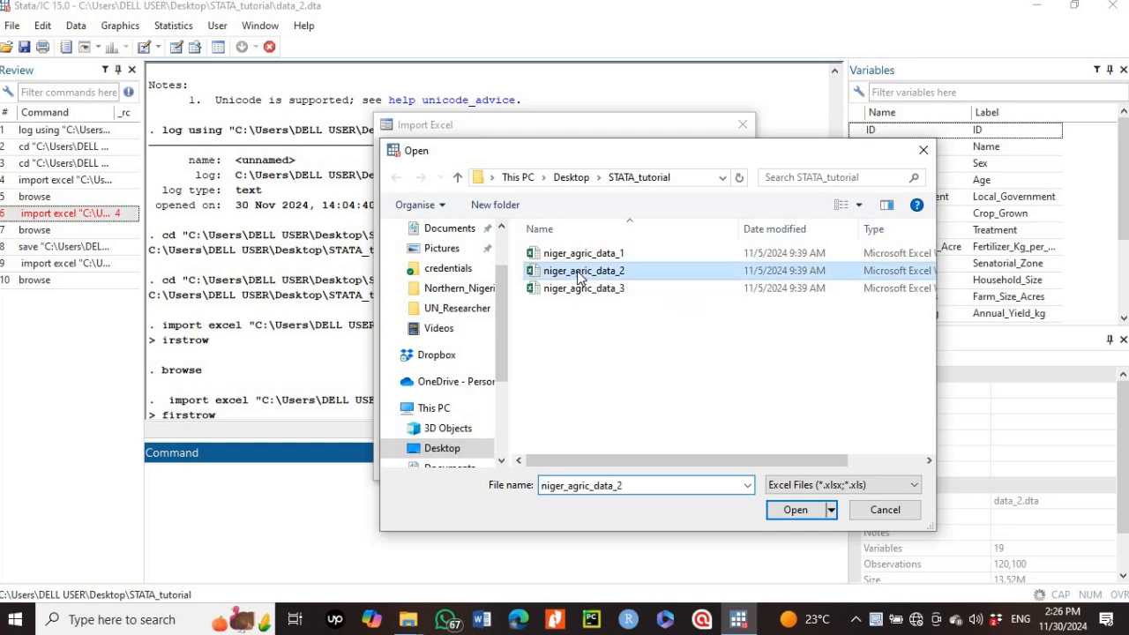
pyautogui.click(794, 514)
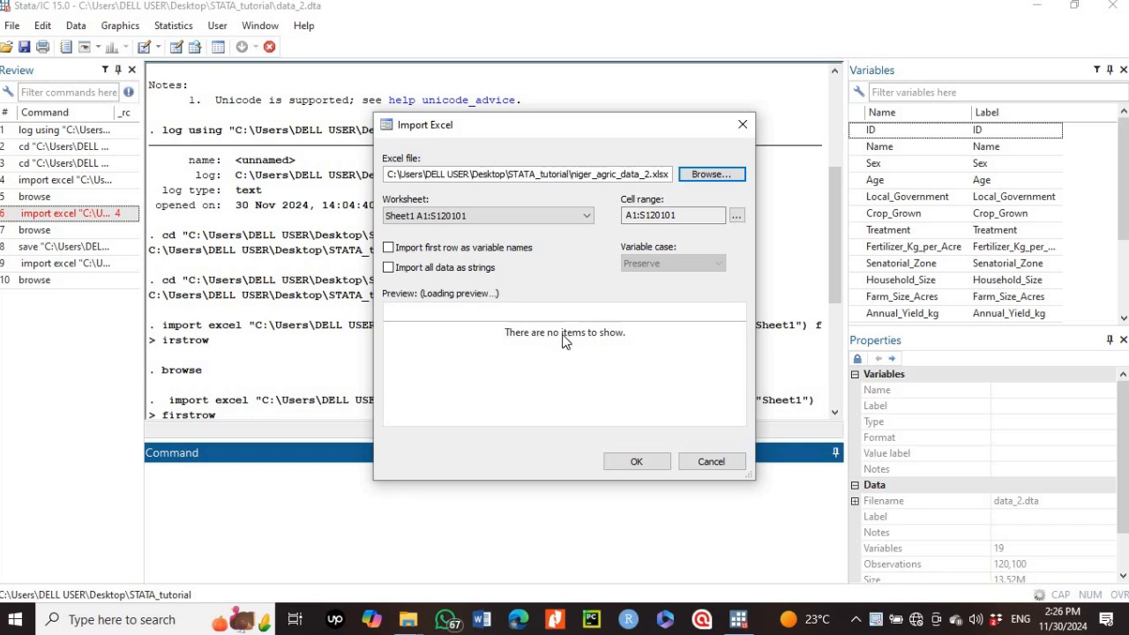
# Step: Set the first row as variable names and import Sheet1, replacing the data in memory
pyautogui.click(389, 249)
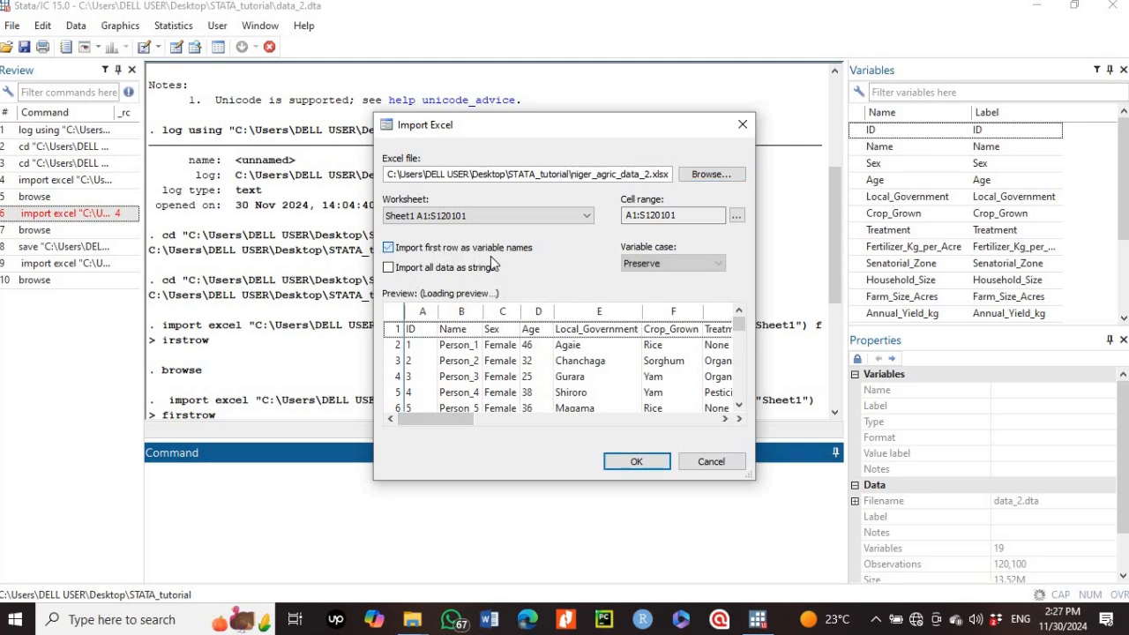
pyautogui.click(638, 463)
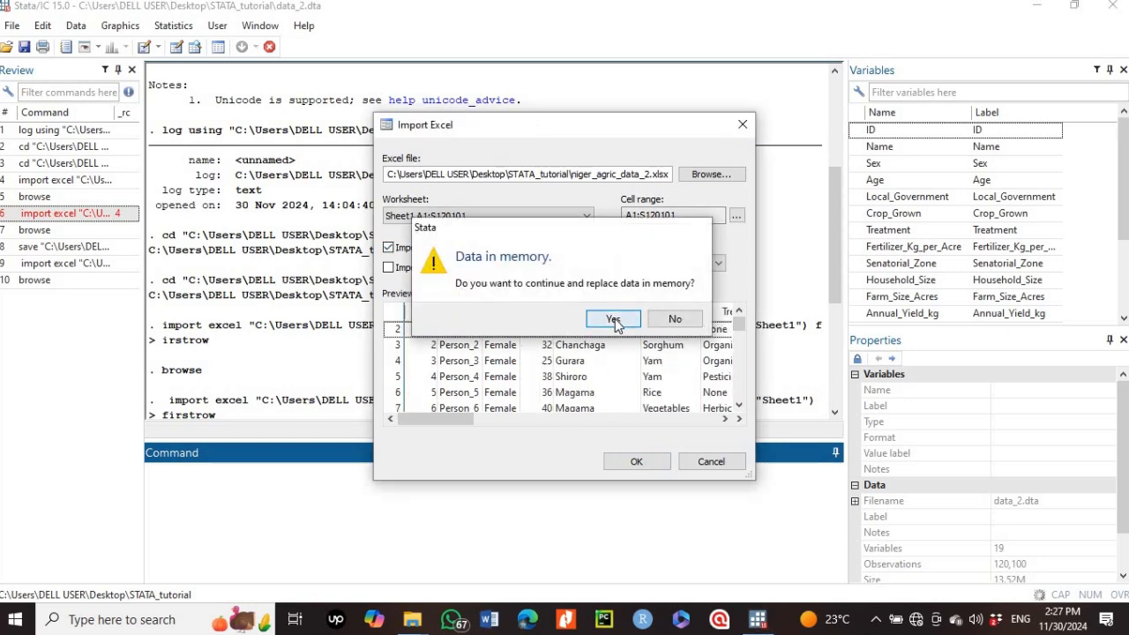
pyautogui.click(613, 320)
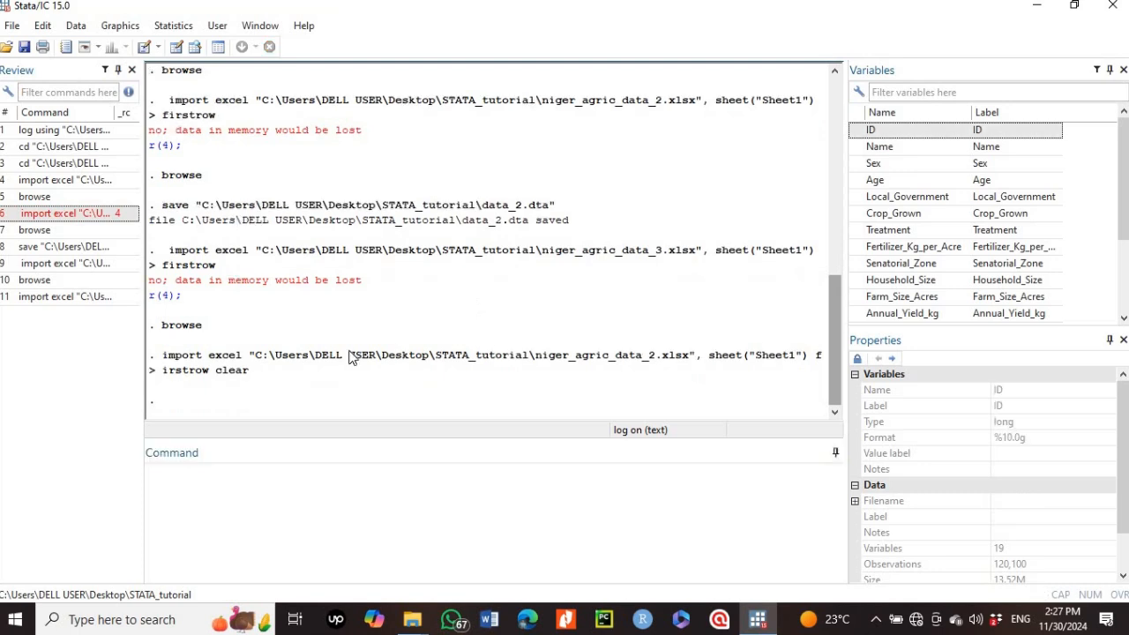
# Step: Run the browse command to view the newly imported niger_agric_data_2 dataset
pyautogui.click(162, 481)
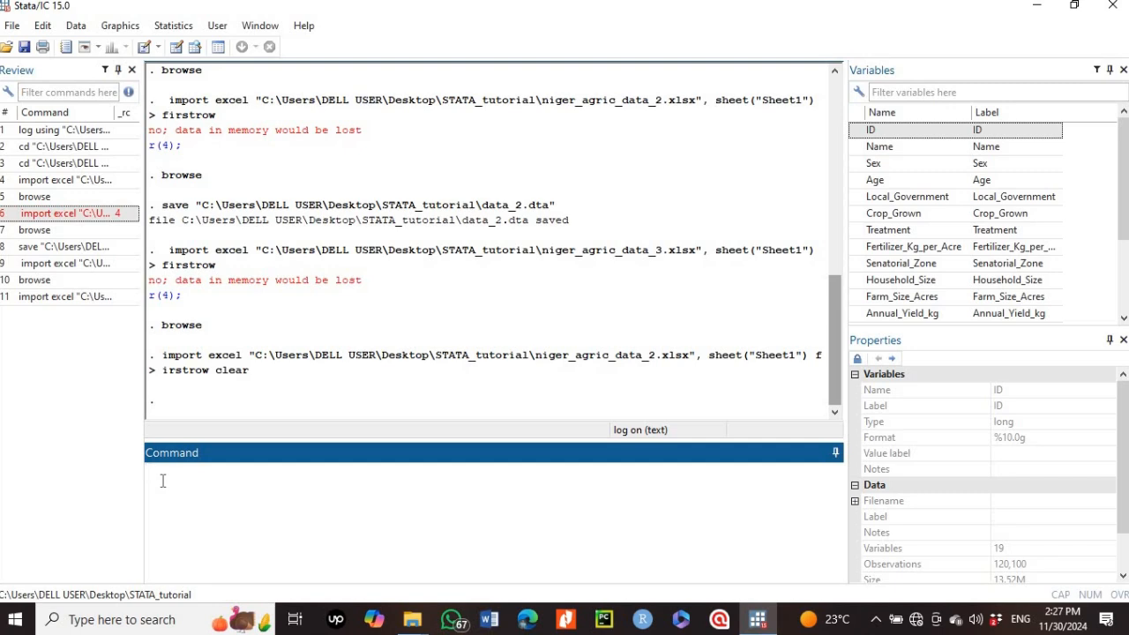
pyautogui.write('browse')
pyautogui.press('Return')
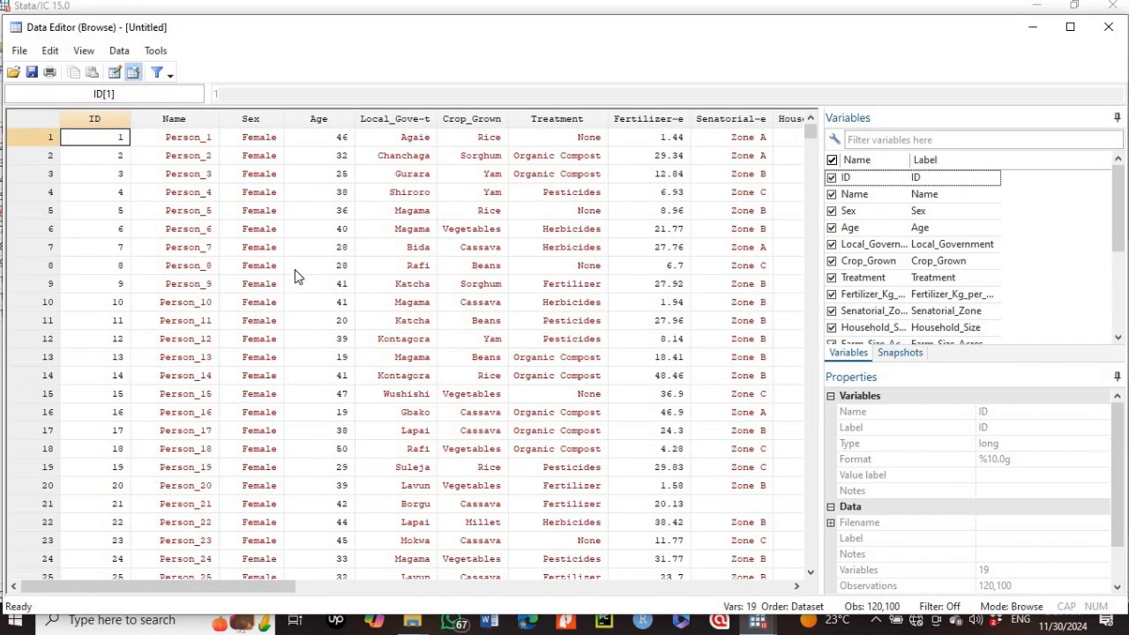
# Step: Save the imported dataset as the Stata data file data_1 in the STATA_tutorial folder and close the Data Editor
pyautogui.click(32, 74)
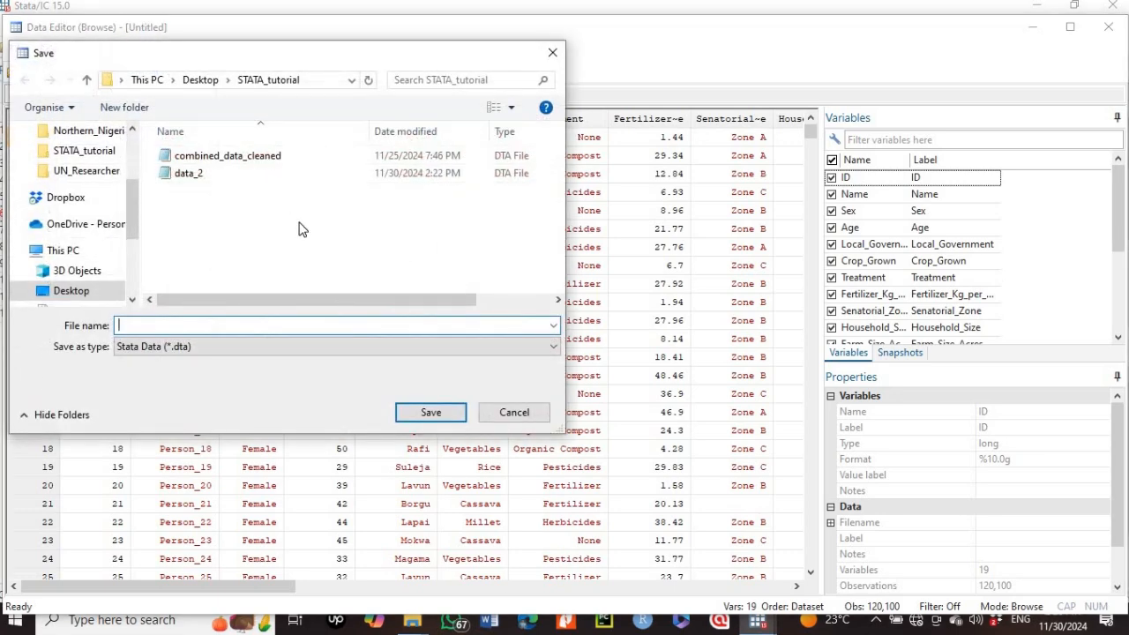
pyautogui.click(188, 173)
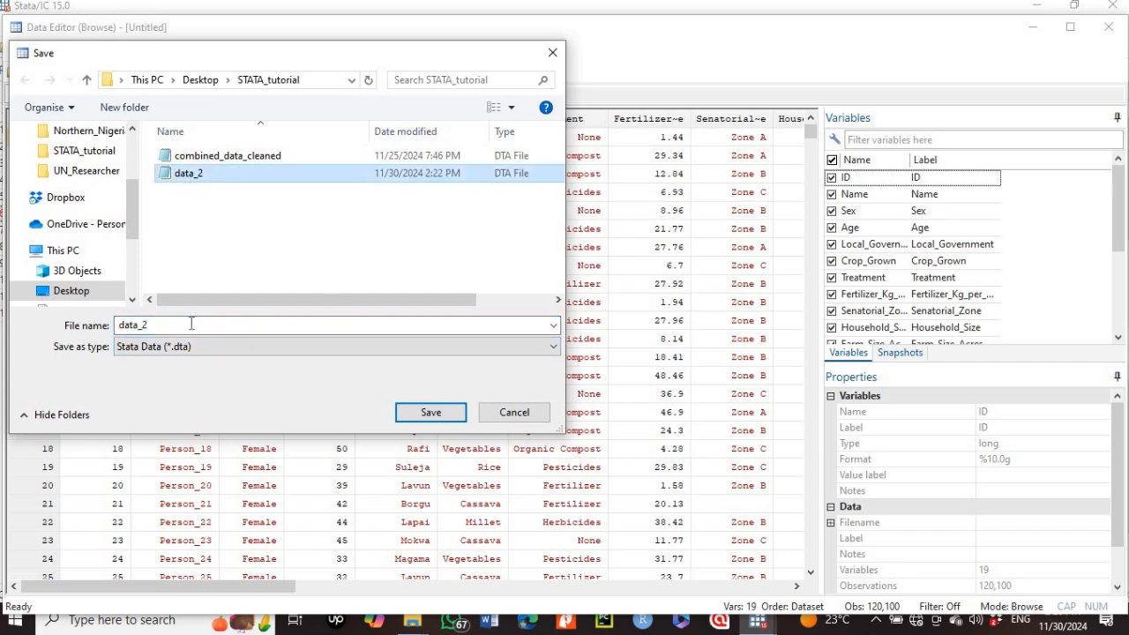
pyautogui.click(183, 324)
pyautogui.click(184, 324)
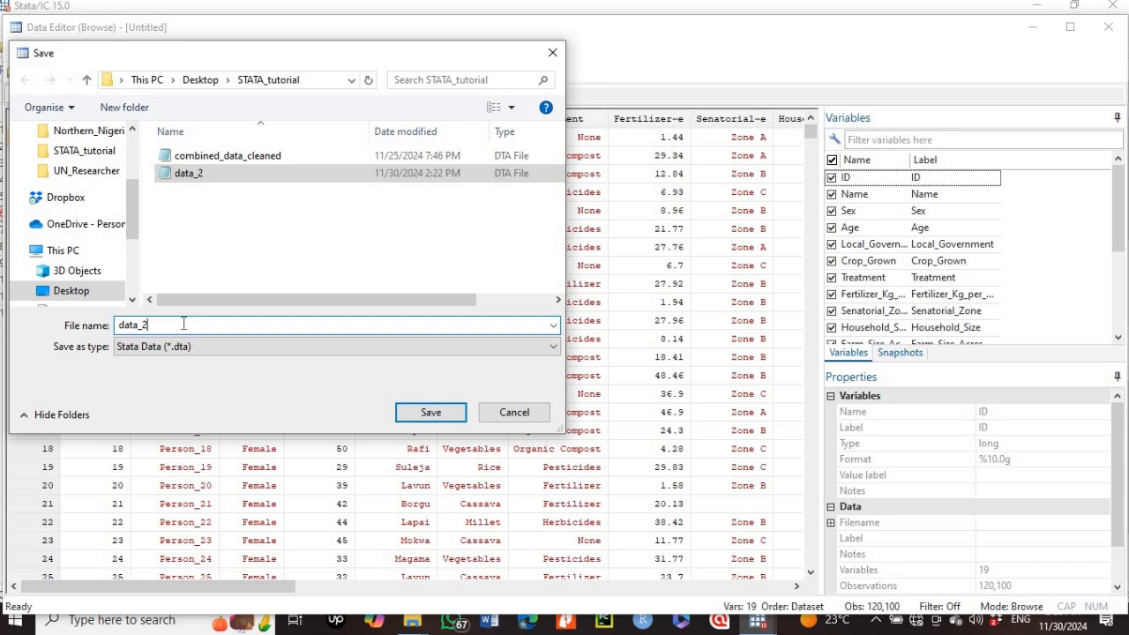
pyautogui.press('BackSpace')
pyautogui.write('1')
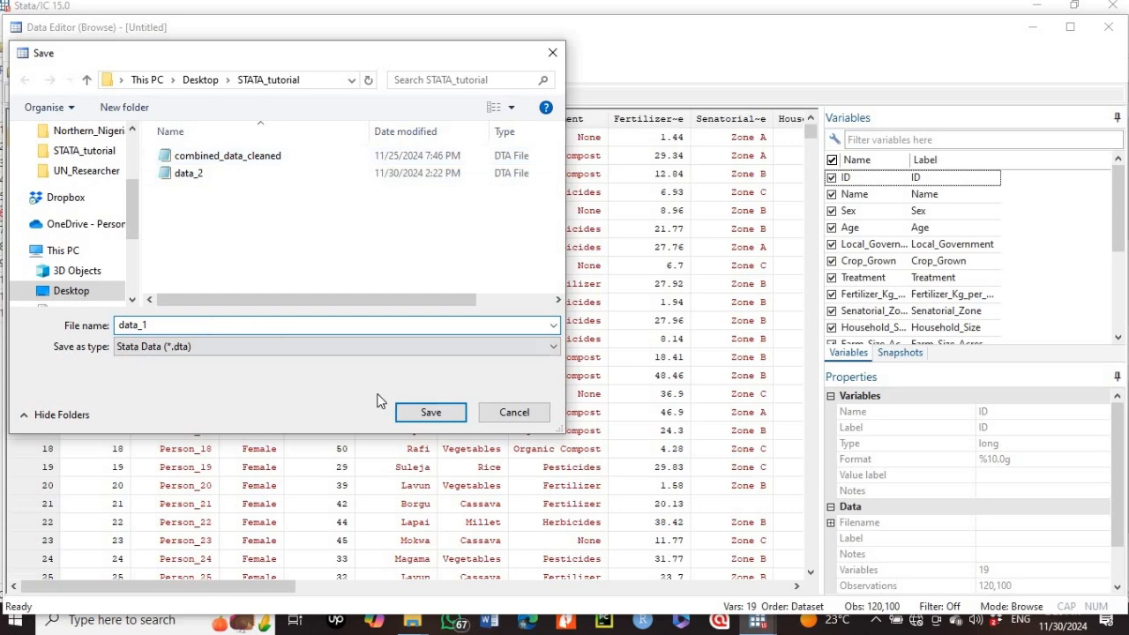
pyautogui.click(429, 413)
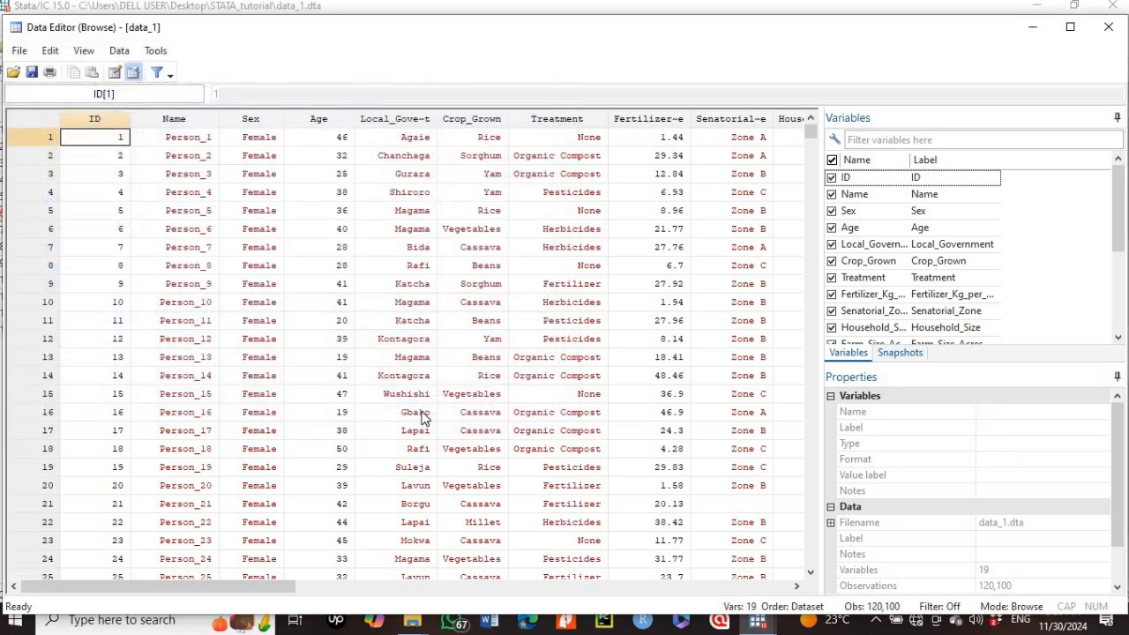
pyautogui.click(1109, 29)
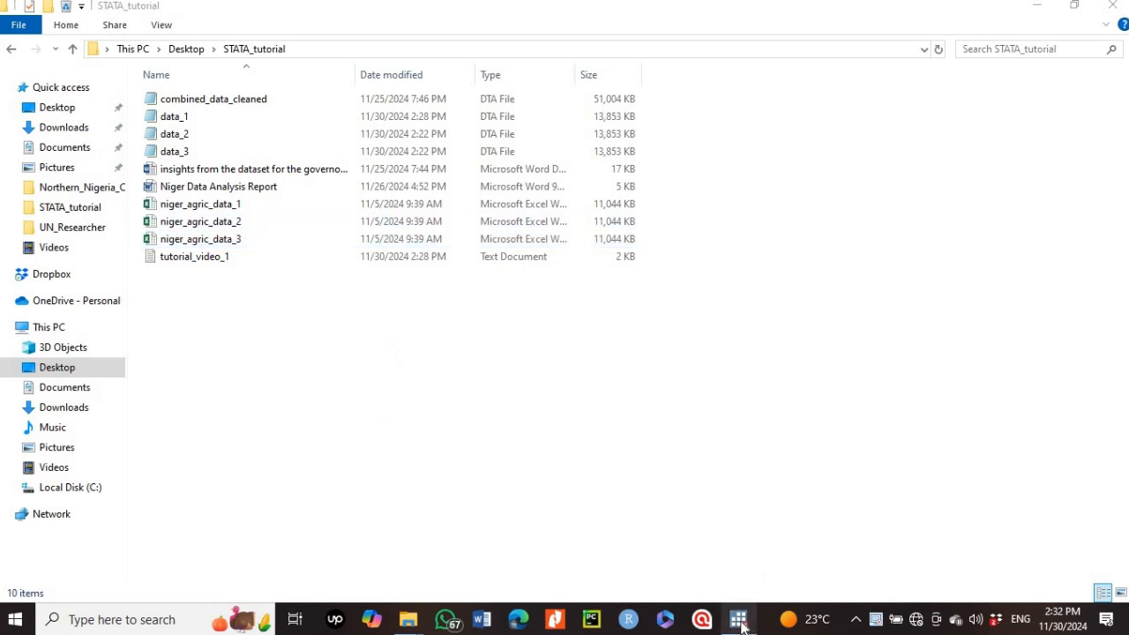
# Step: Check the STATA_tutorial folder in File Explorer for the data_1, data_2 and data_3 files, and return to Stata
pyautogui.moveTo(741, 623)
pyautogui.click(730, 549)
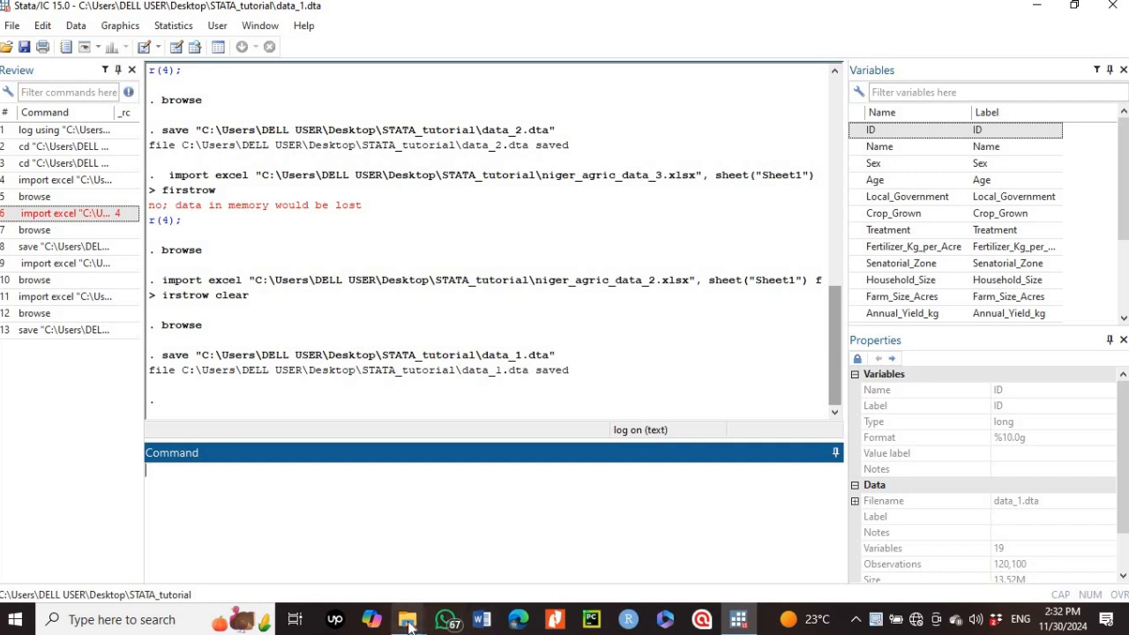
pyautogui.moveTo(407, 620)
pyautogui.click(313, 549)
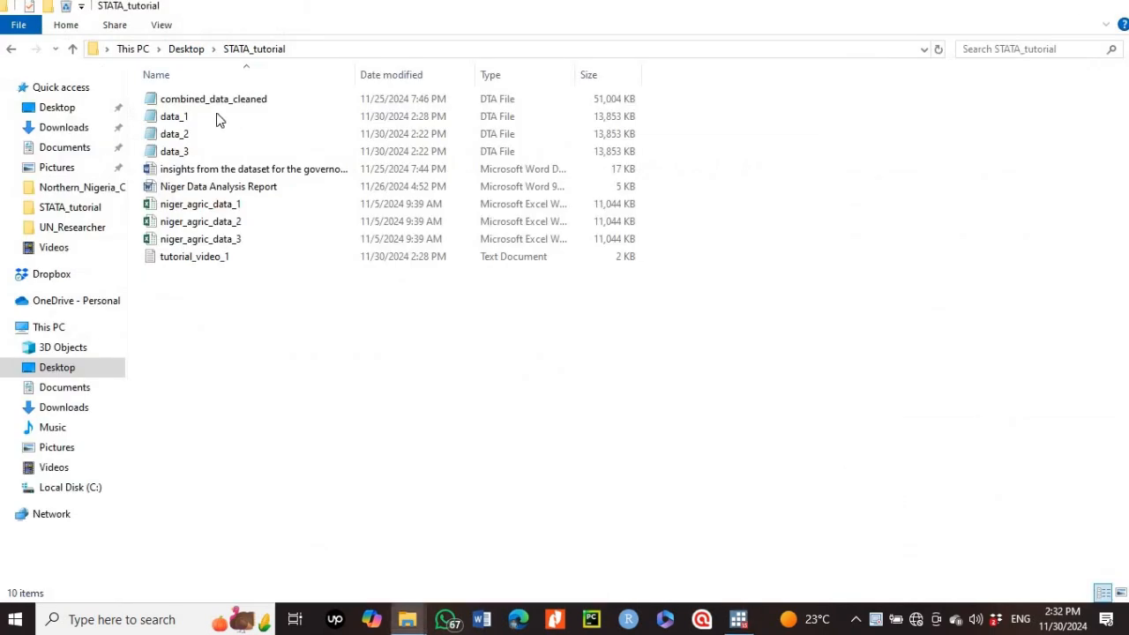
pyautogui.click(219, 118)
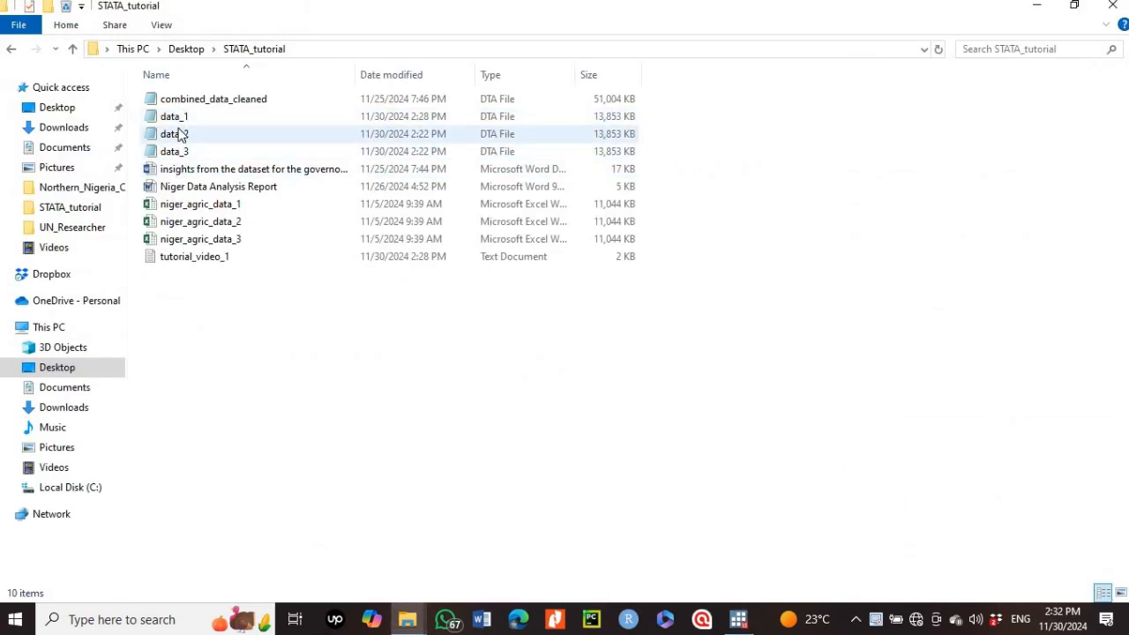
pyautogui.click(502, 151)
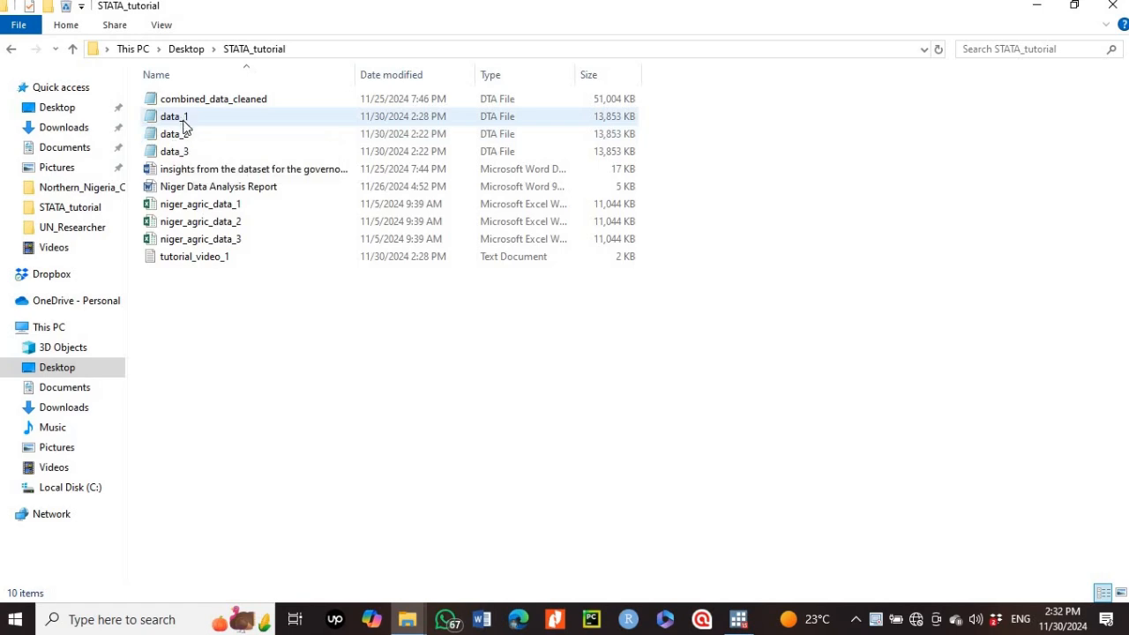
pyautogui.click(738, 619)
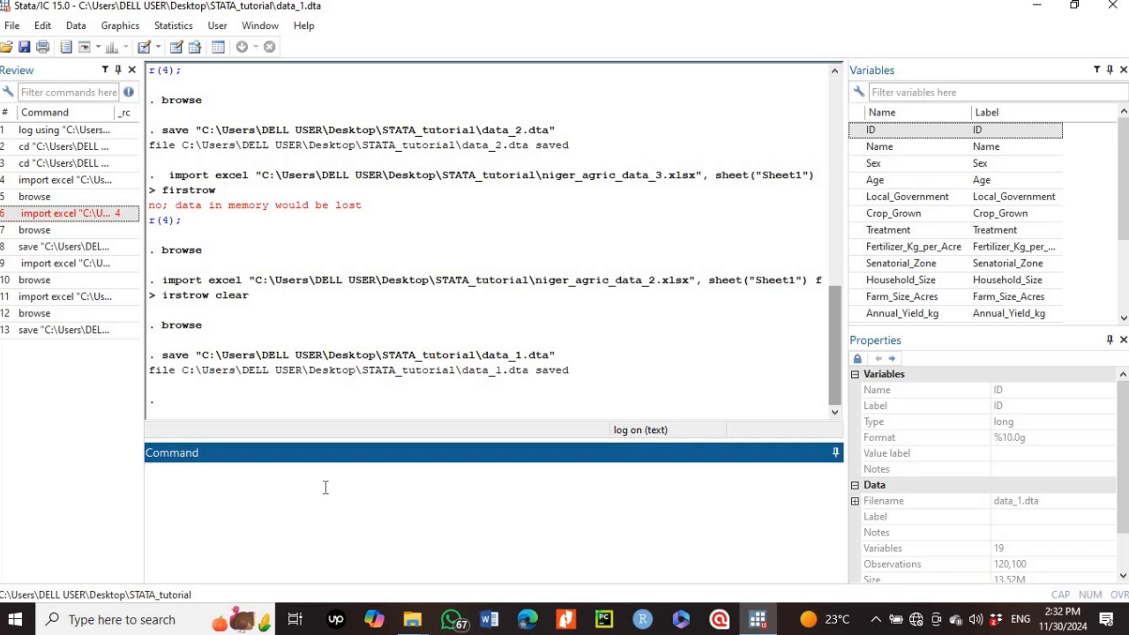
# Step: Write the command use "data_1.dta", clear as the first line of a command block
pyautogui.write('use data_1')
pyautogui.click(172, 470)
pyautogui.write('"data_1.dta", clear')
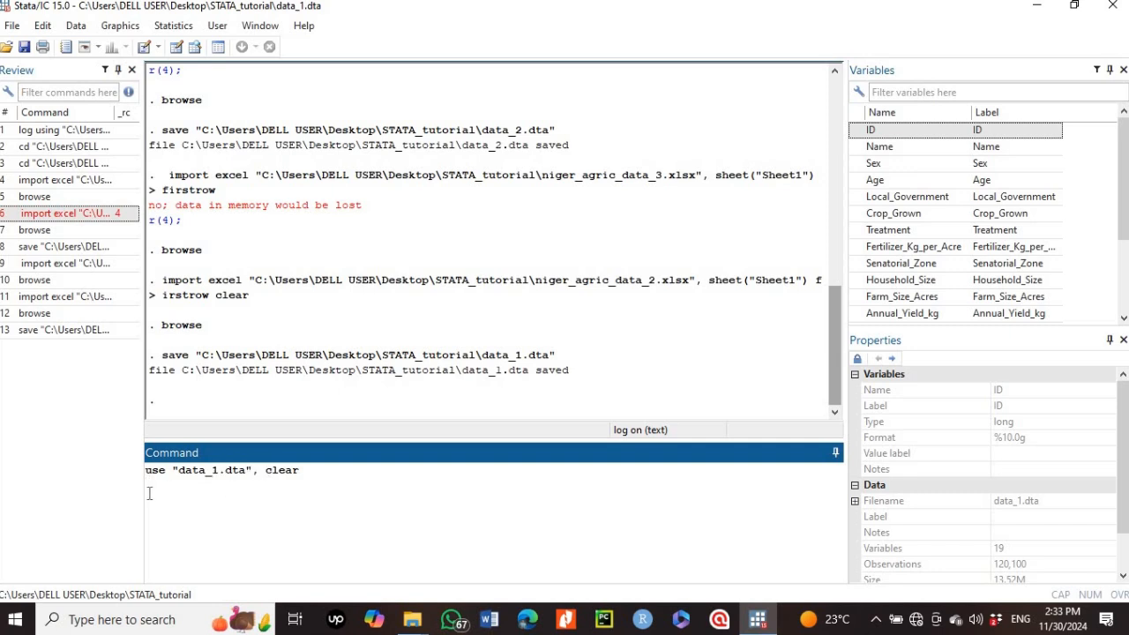
# Step: Add append using lines for "data_2.dta" and "data_3.dta" to the command block and run it
pyautogui.write('append using "data_2.dta"')
pyautogui.write('append using')
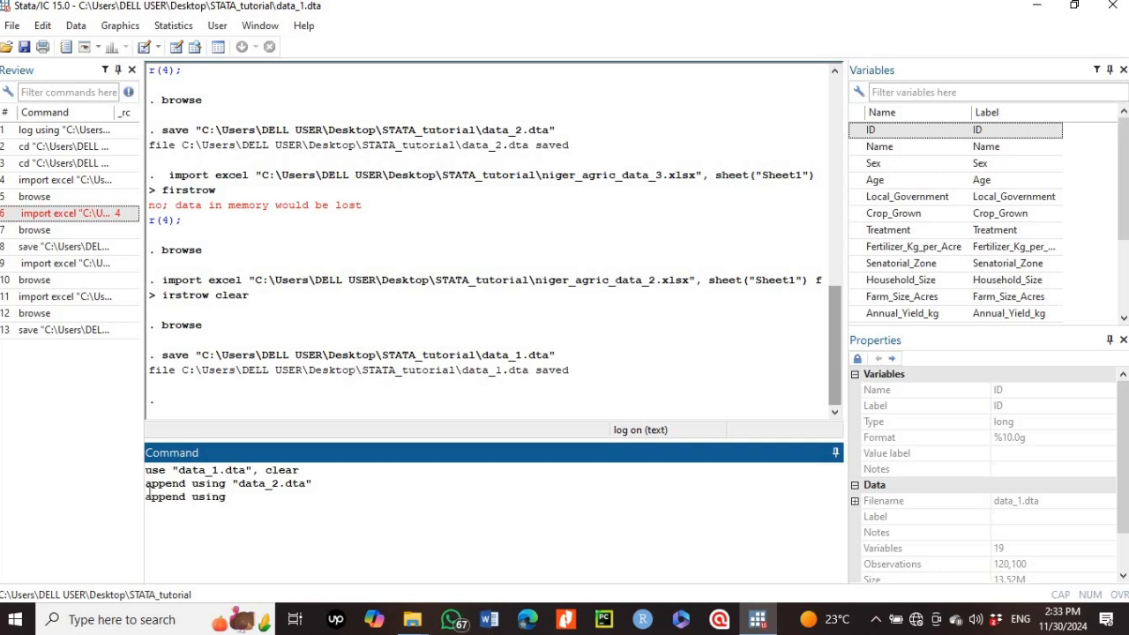
pyautogui.write(' ""')
pyautogui.press('Left')
pyautogui.write('data_3.dta')
pyautogui.press('Return')
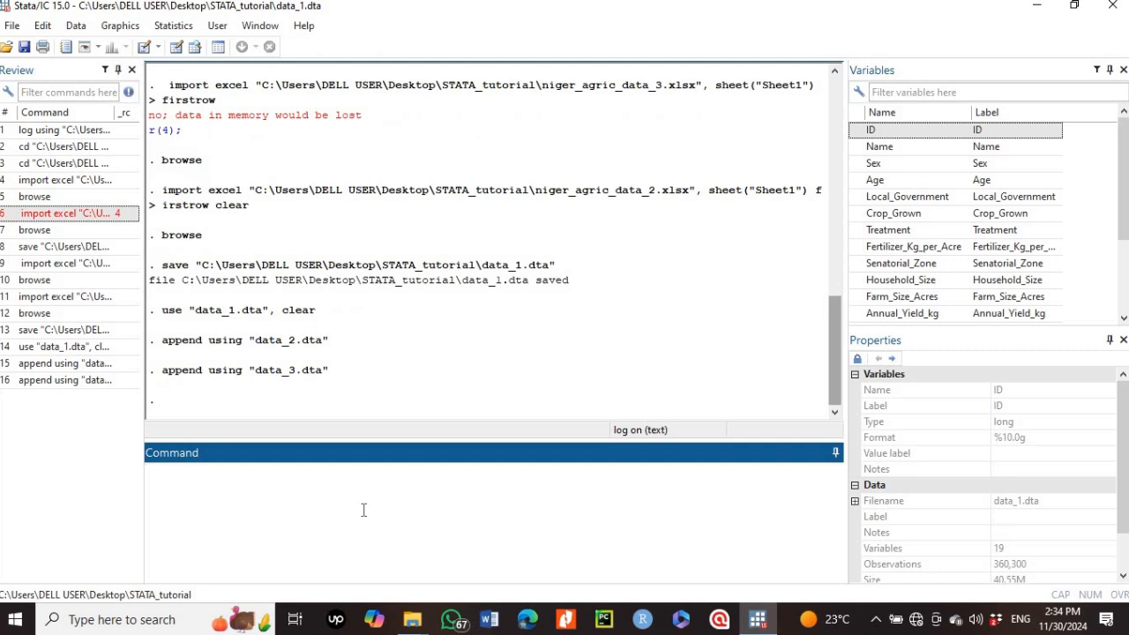
# Step: Browse the appended dataset, examine its last observation in the Data Editor, and return to the main Stata window
pyautogui.write('browse')
pyautogui.press('Return')
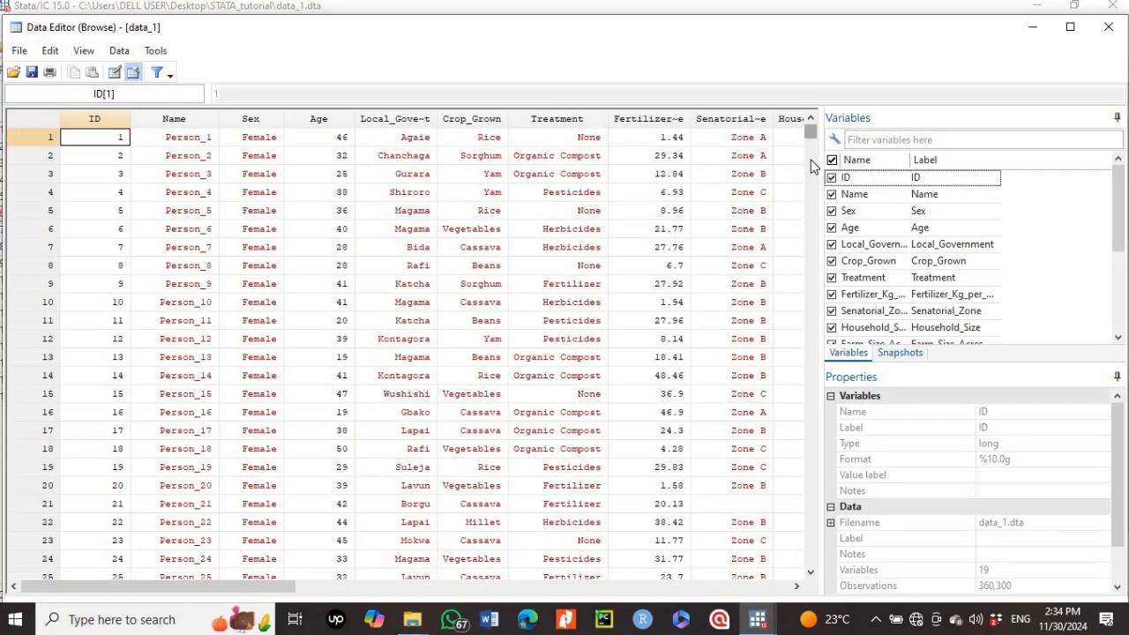
pyautogui.moveTo(810, 160); pyautogui.dragTo(806, 564)
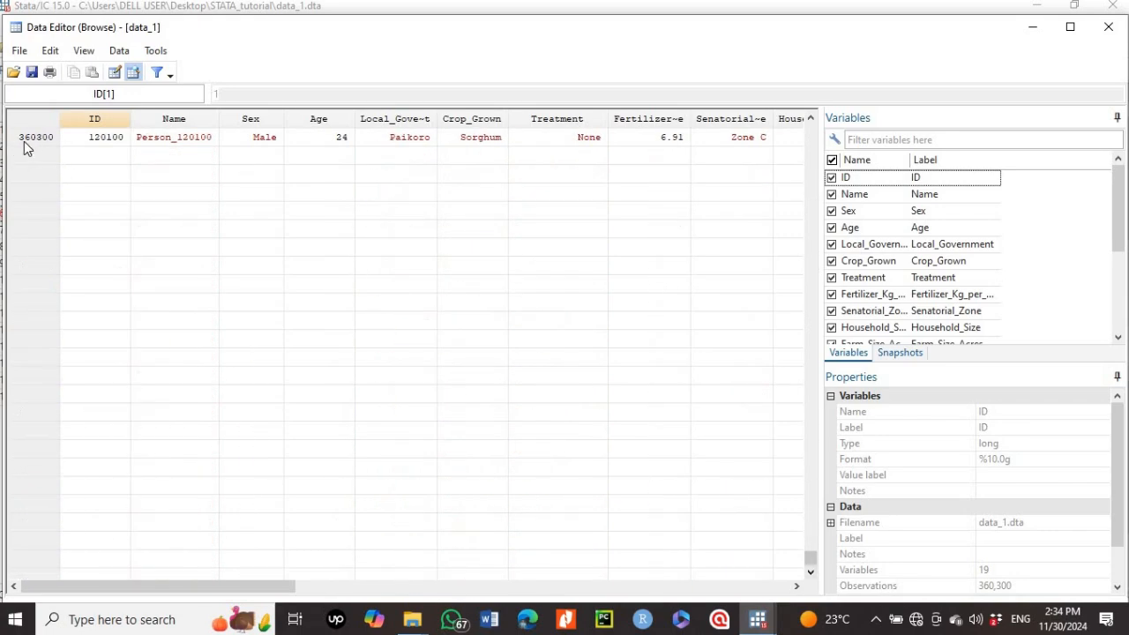
pyautogui.click(1070, 30)
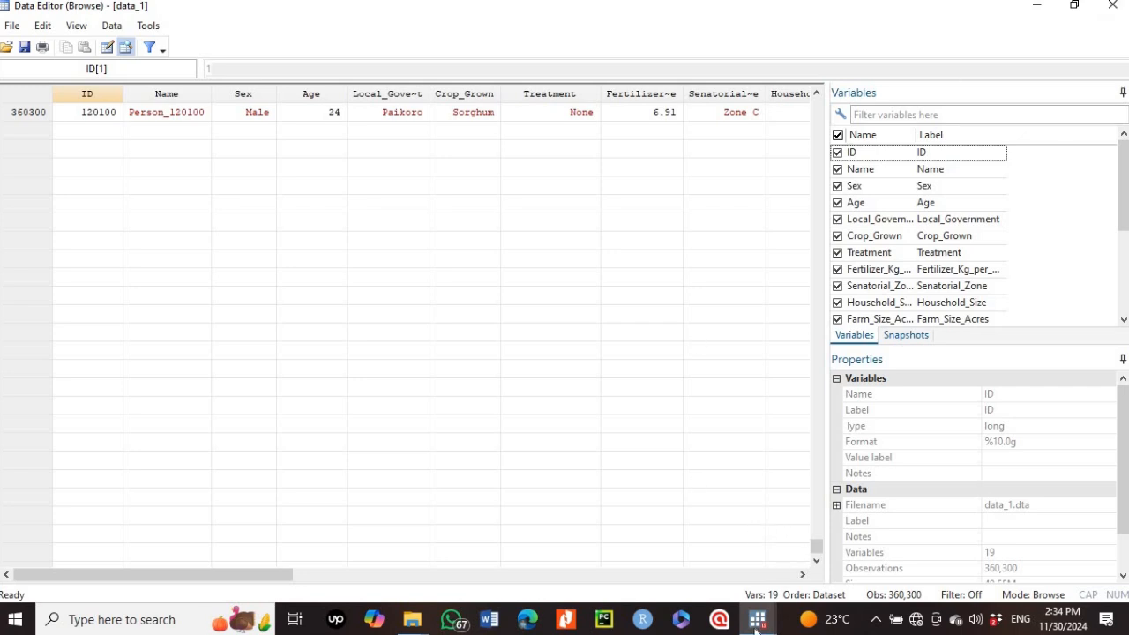
pyautogui.moveTo(757, 627)
pyautogui.click(667, 558)
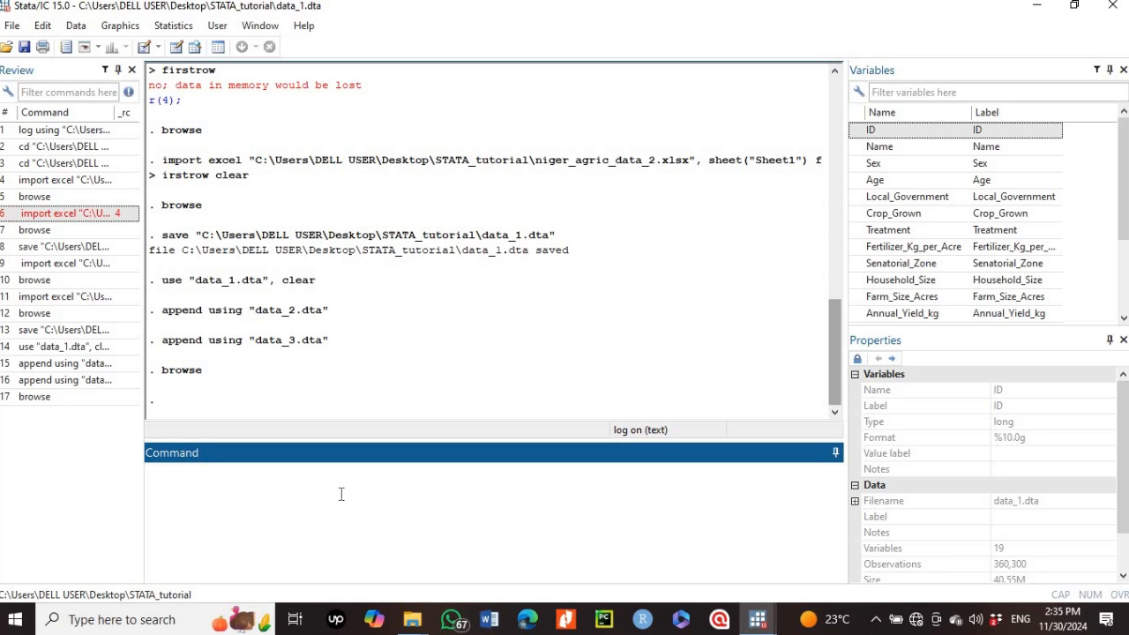
# Step: Run the describe command and review the storage types, display formats and labels of the combined dataset's variables
pyautogui.write('describe')
pyautogui.press('Return')
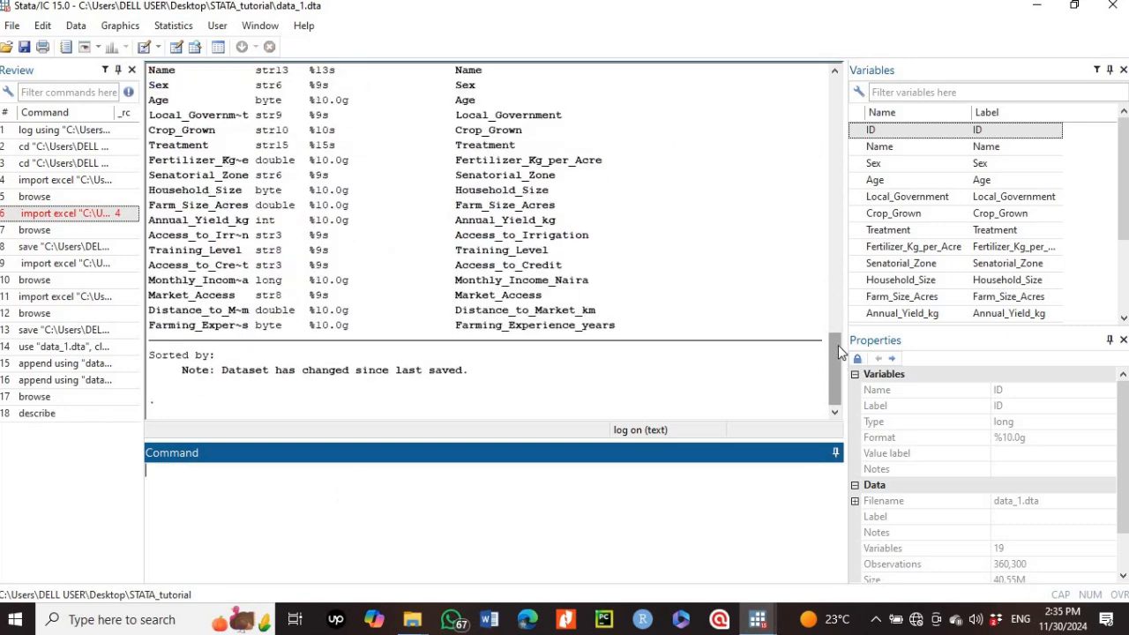
pyautogui.moveTo(838, 345)
pyautogui.mouseDown()
pyautogui.moveTo(835, 264)
pyautogui.moveTo(838, 336)
pyautogui.mouseUp()
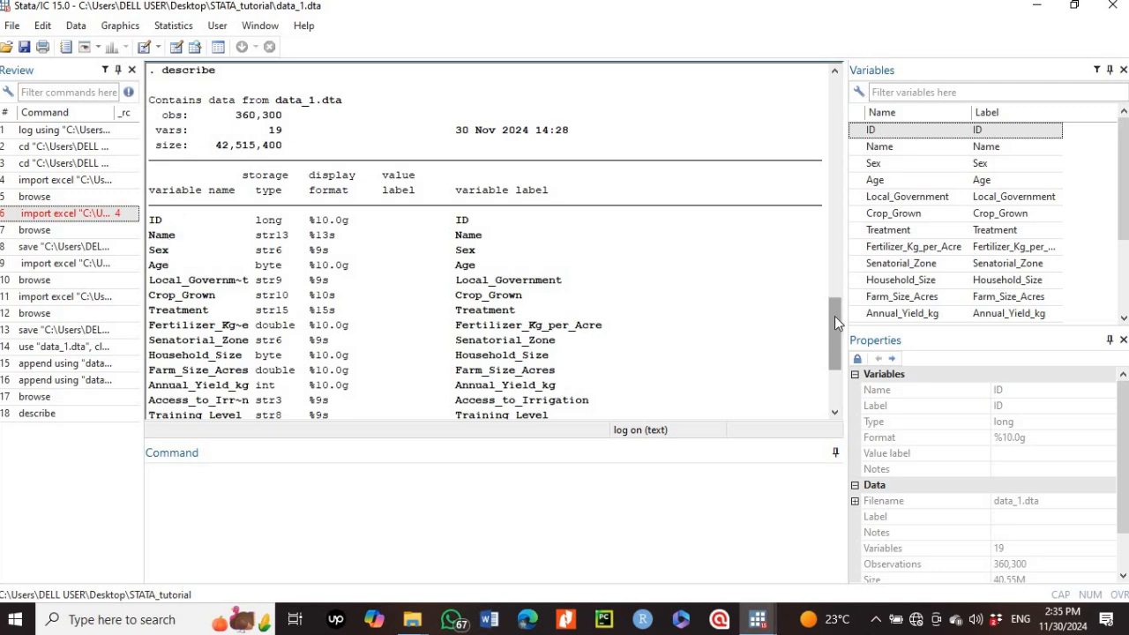
pyautogui.moveTo(834, 316); pyautogui.dragTo(833, 324)
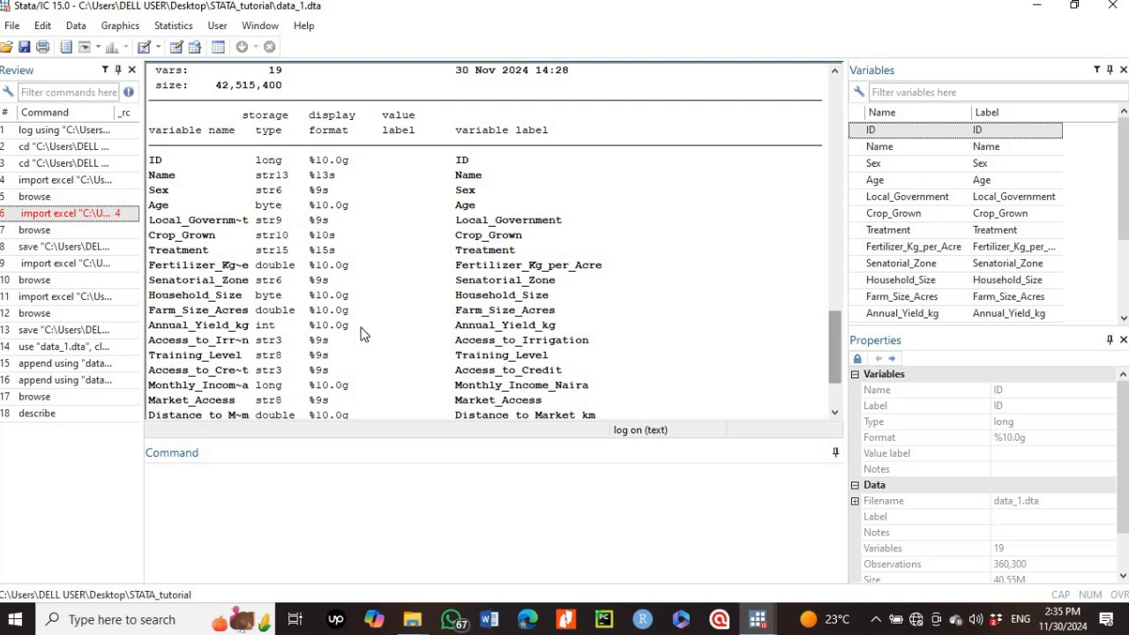
pyautogui.moveTo(834, 333); pyautogui.dragTo(834, 346)
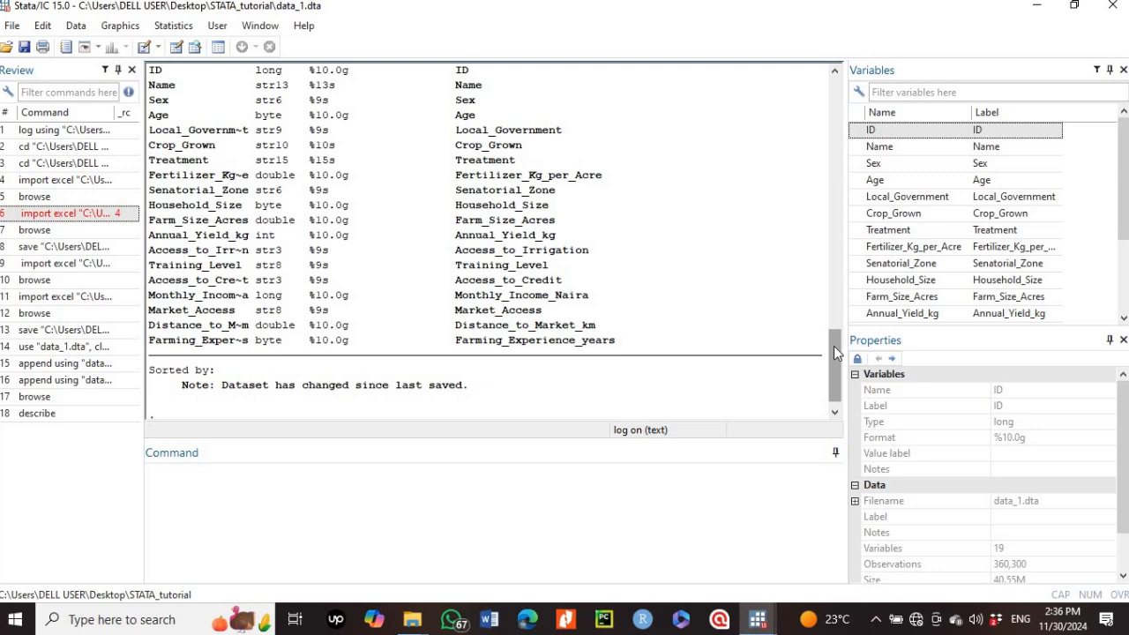
pyautogui.click(179, 480)
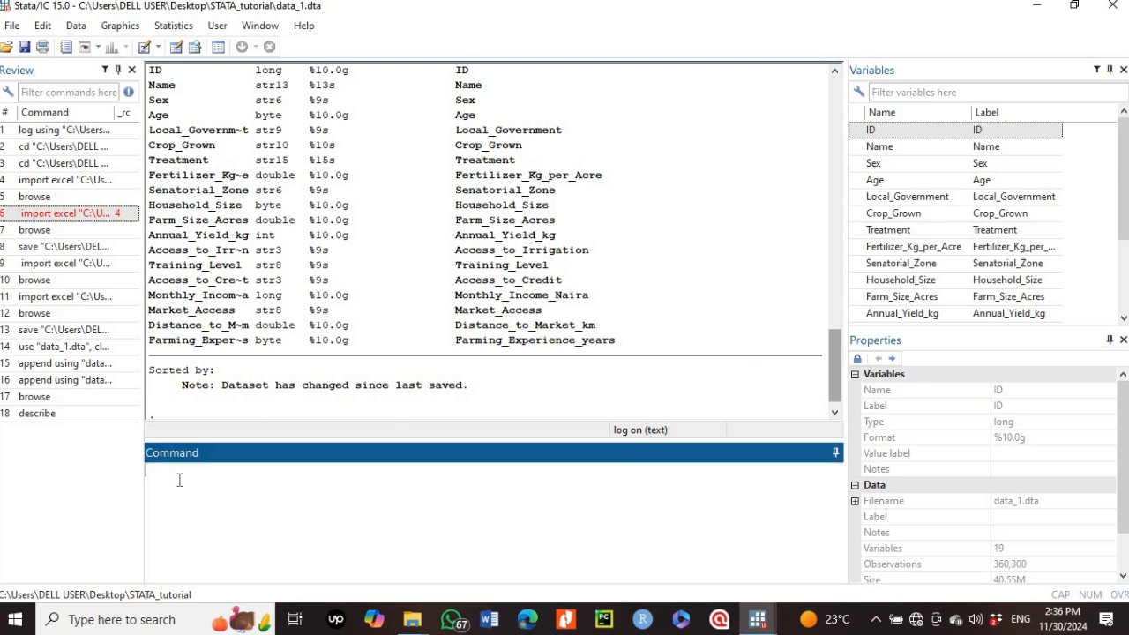
# Step: Examine the Senatorial_Zone column for blank cells near the end of the appended dataset in the Data Editor, and return to the main Stata window
pyautogui.click(758, 611)
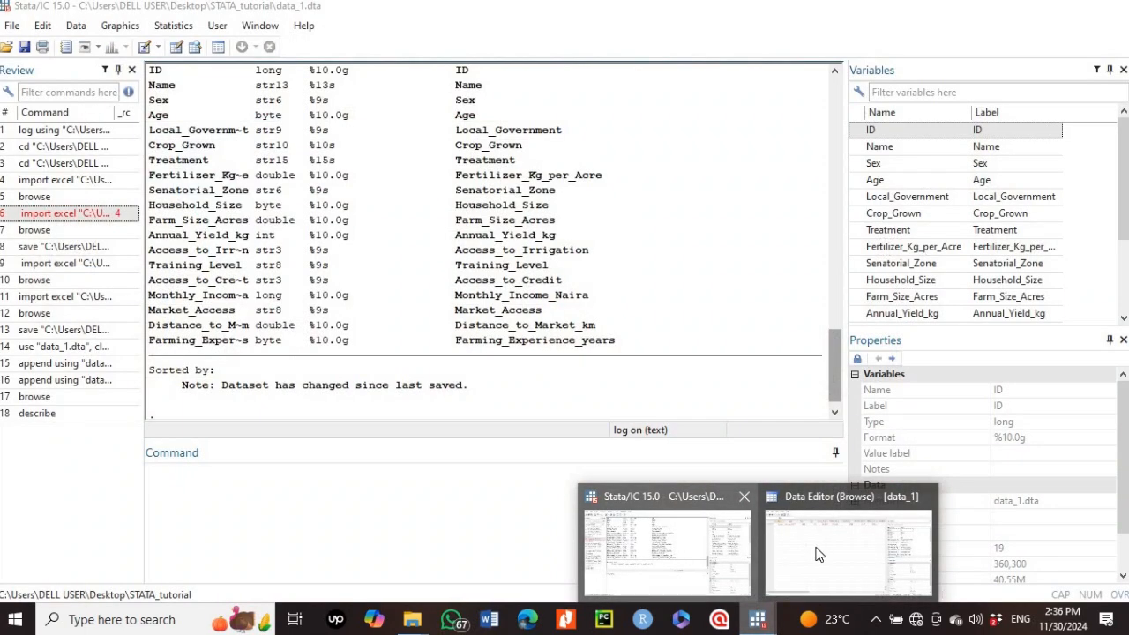
pyautogui.click(816, 554)
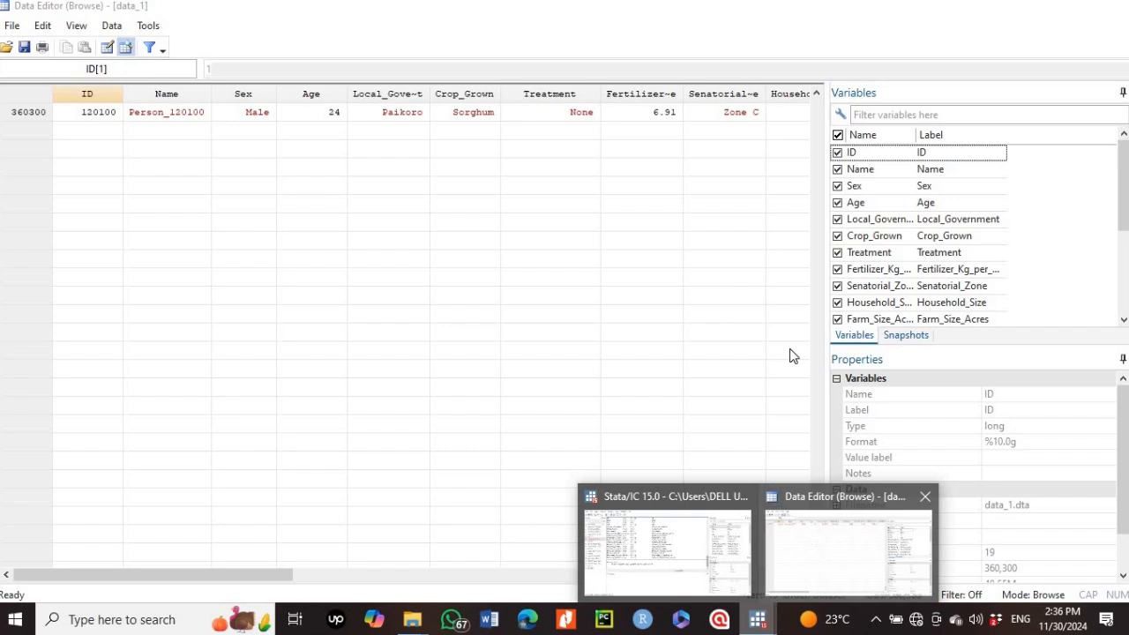
pyautogui.click(817, 94)
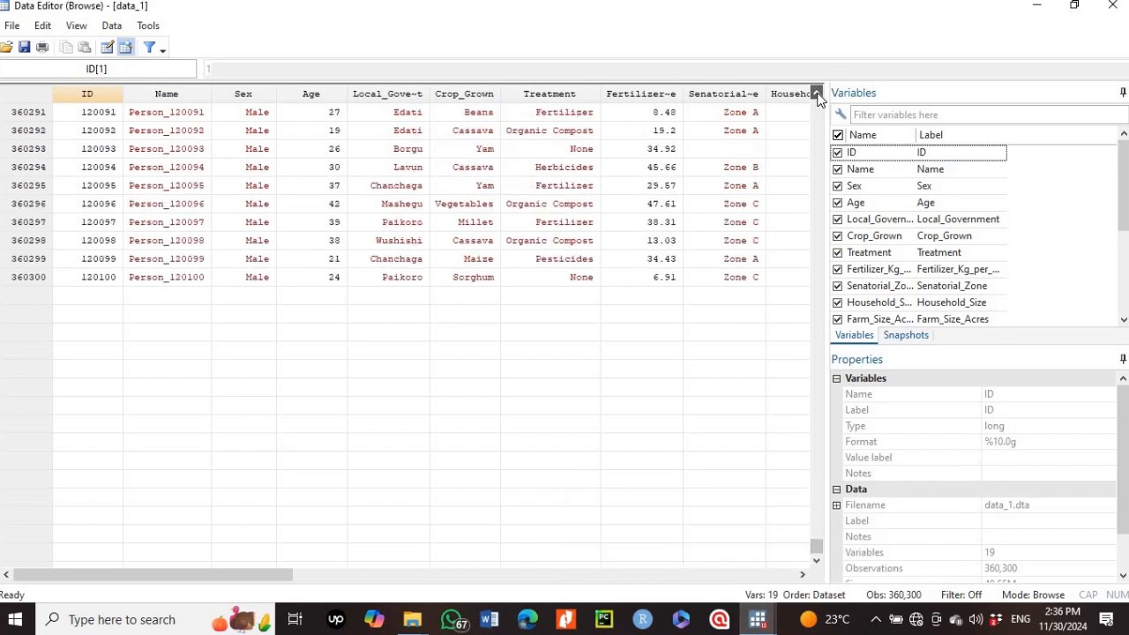
pyautogui.click(731, 263)
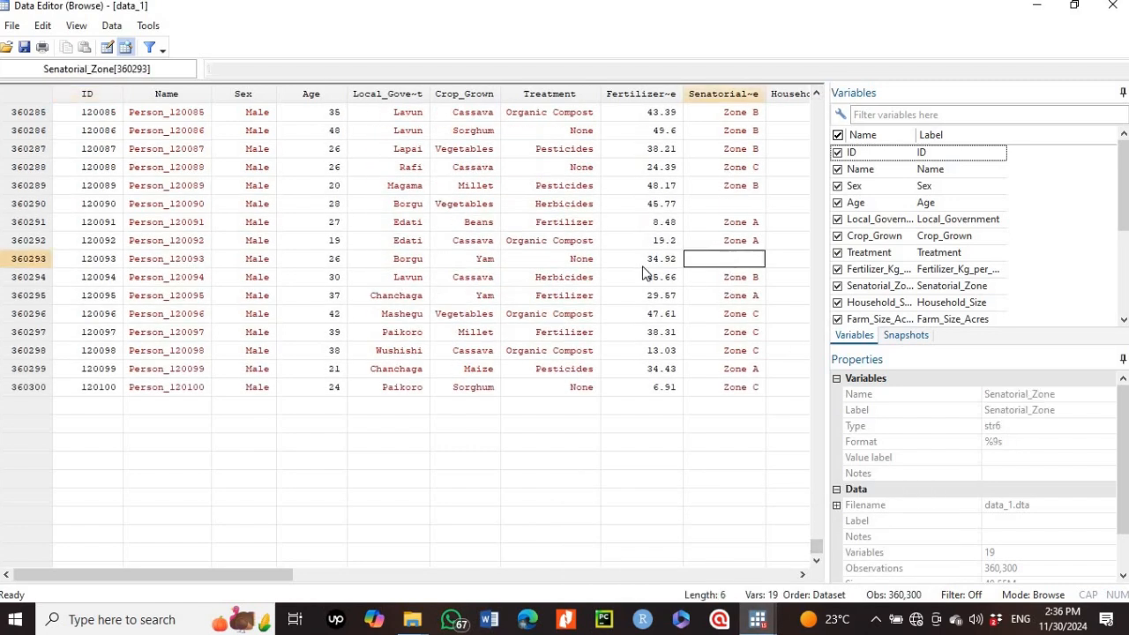
pyautogui.click(741, 210)
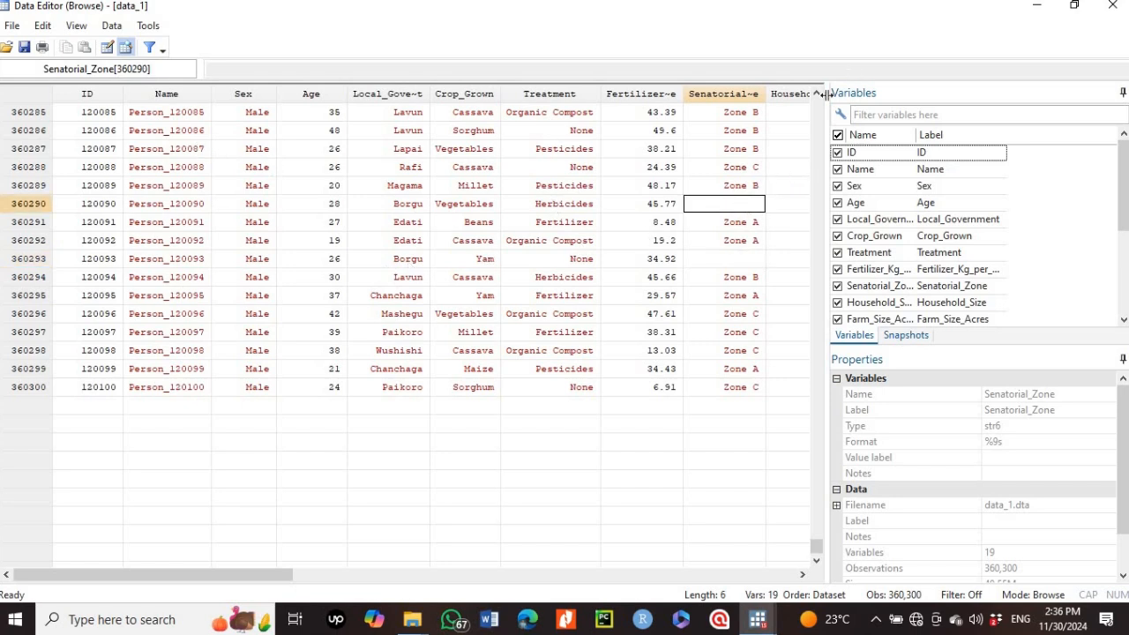
pyautogui.moveTo(817, 551); pyautogui.dragTo(816, 529)
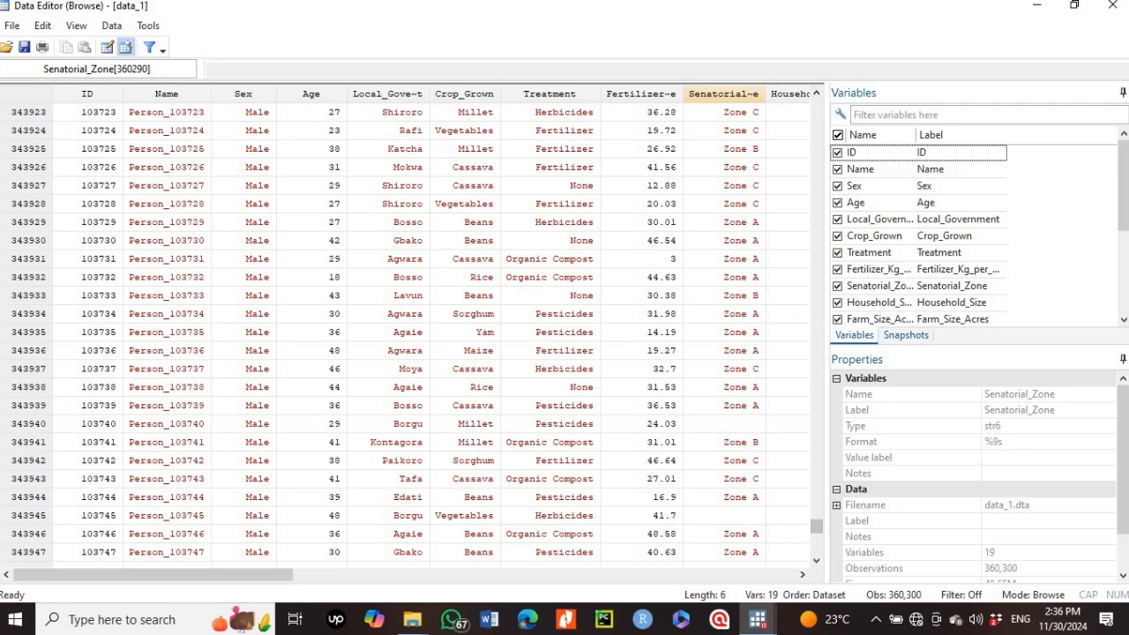
pyautogui.moveTo(758, 619)
pyautogui.click(663, 569)
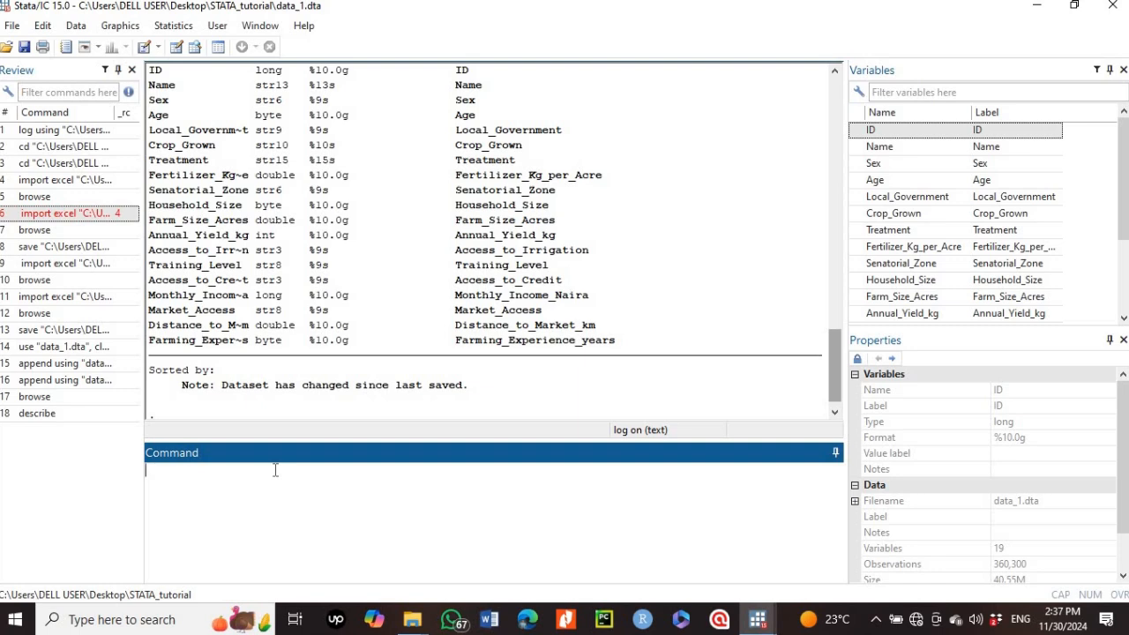
# Step: Write the comment line "* to inspect the data for missing values" at the start of a new command block
pyautogui.write('*')
pyautogui.write(' to clea')
pyautogui.write('n the data')
pyautogui.press('BackSpace')
pyautogui.press('BackSpace')
pyautogui.press('BackSpace')
pyautogui.press('BackSpace')
pyautogui.press('BackSpace')
pyautogui.press('BackSpace')
pyautogui.press('BackSpace')
pyautogui.press('BackSpace')
pyautogui.press('BackSpace')
pyautogui.press('BackSpace')
pyautogui.press('BackSpace')
pyautogui.press('BackSpace')
pyautogui.press('BackSpace')
pyautogui.press('BackSpace')
pyautogui.write('inspect the data for missing va')
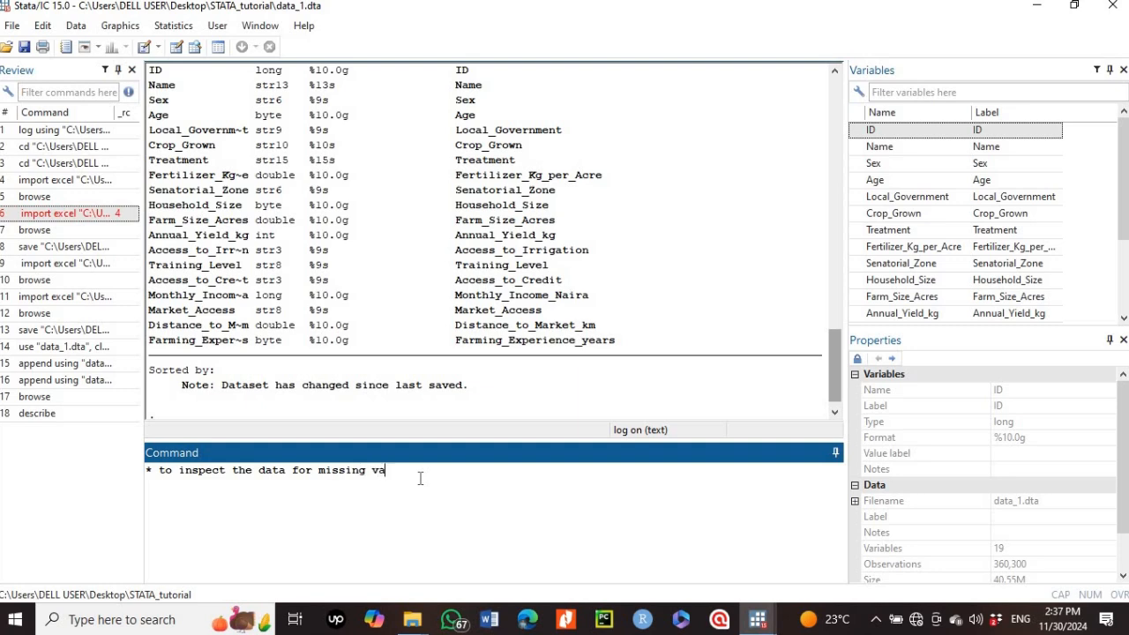
pyautogui.write('li')
pyautogui.press('BackSpace')
pyautogui.write('ues ')
# Step: Add misstable summarize below the comment and run the block to tabulate missing values
pyautogui.write('misst')
pyautogui.write('able')
pyautogui.write(' summa')
pyautogui.write('rize')
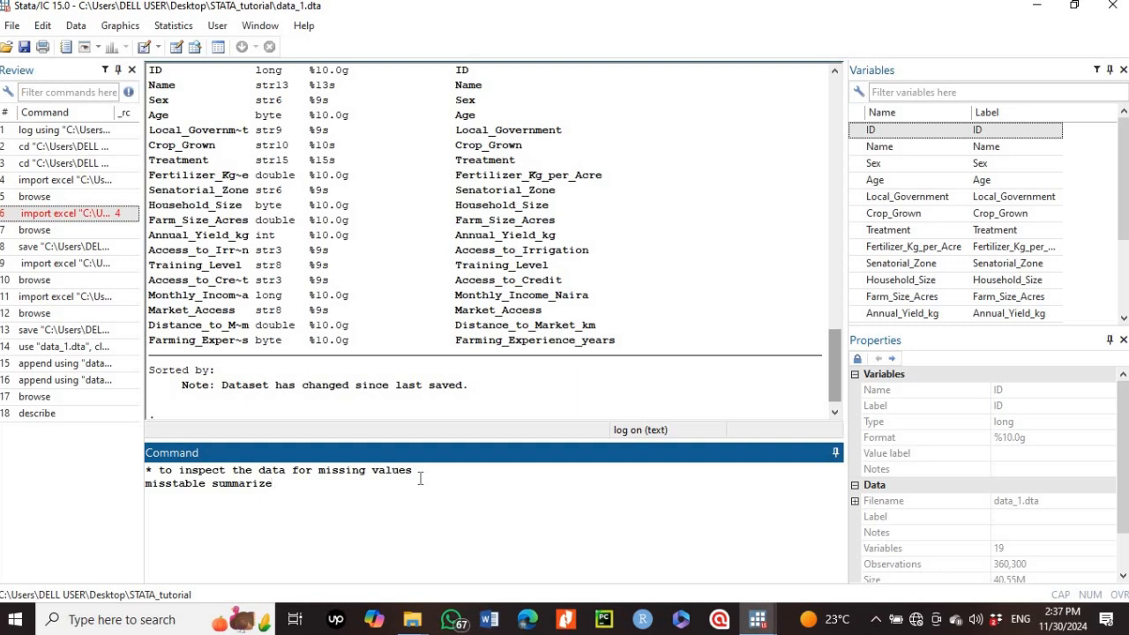
pyautogui.press('Return')
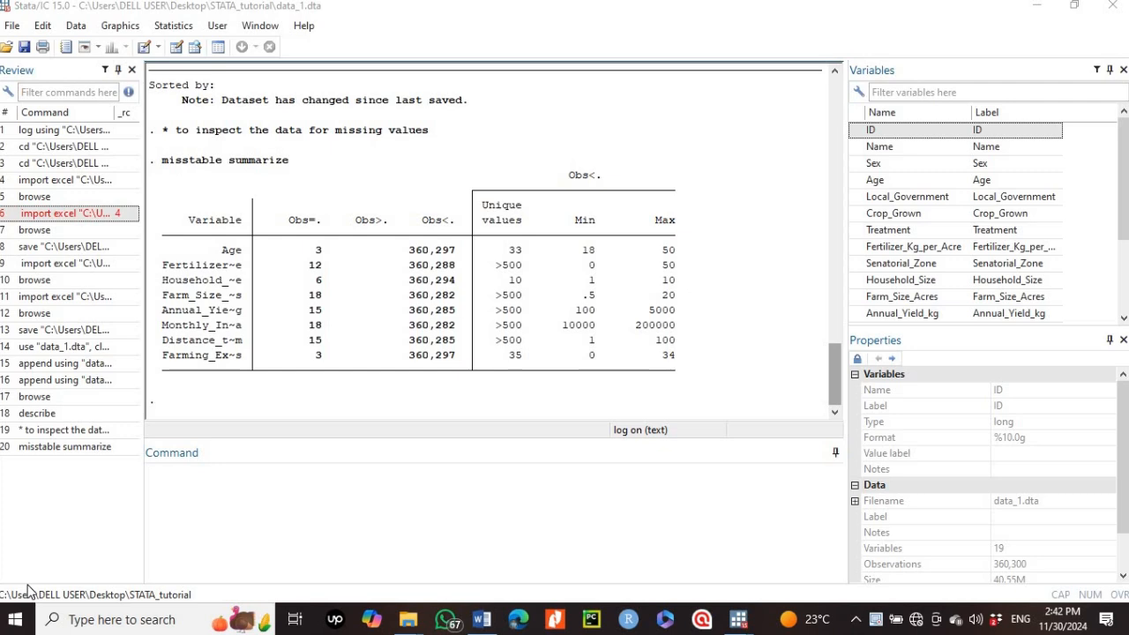
# Step: Start a command block with the comment "* to clean numeric variables with missing values" and the line drop if missing(Age)
pyautogui.click(182, 482)
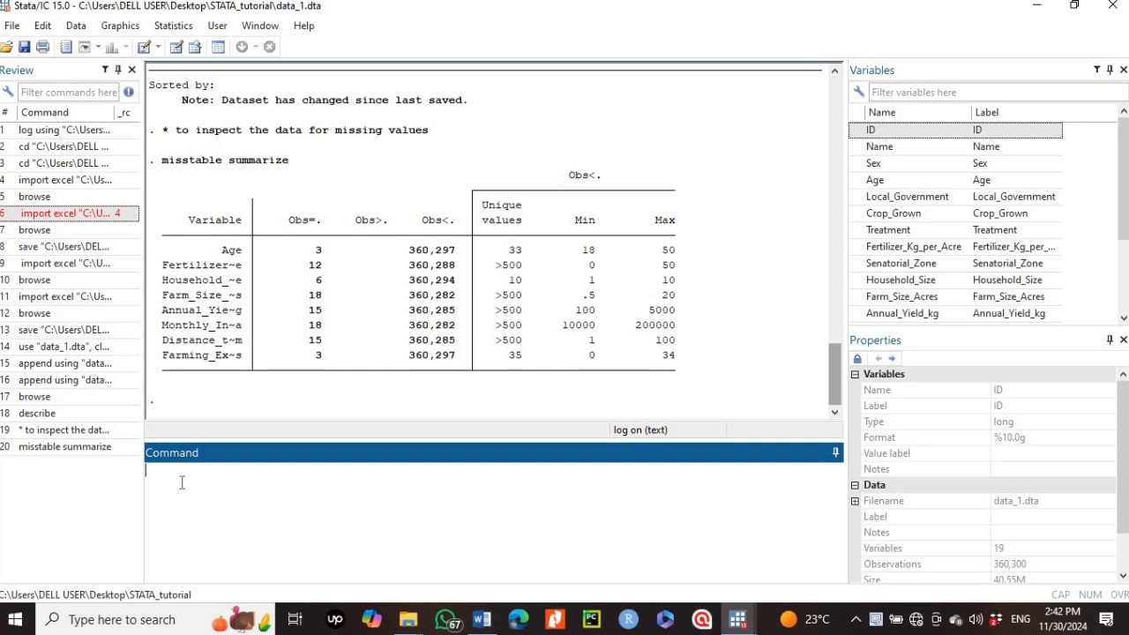
pyautogui.write('* to clean numeric varia')
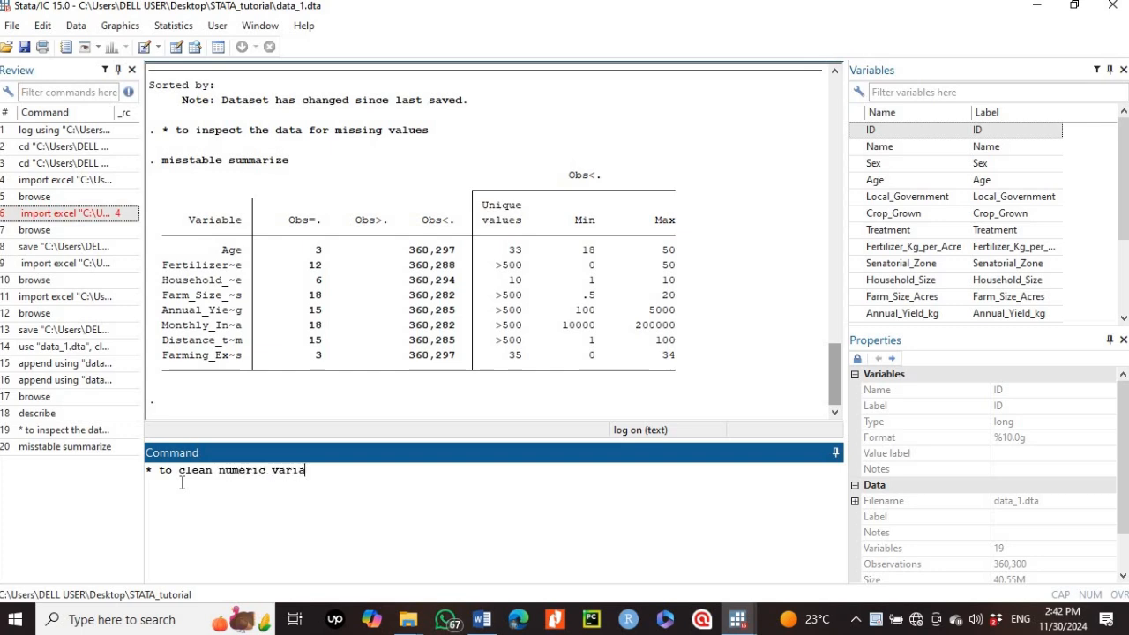
pyautogui.write('bles with miss')
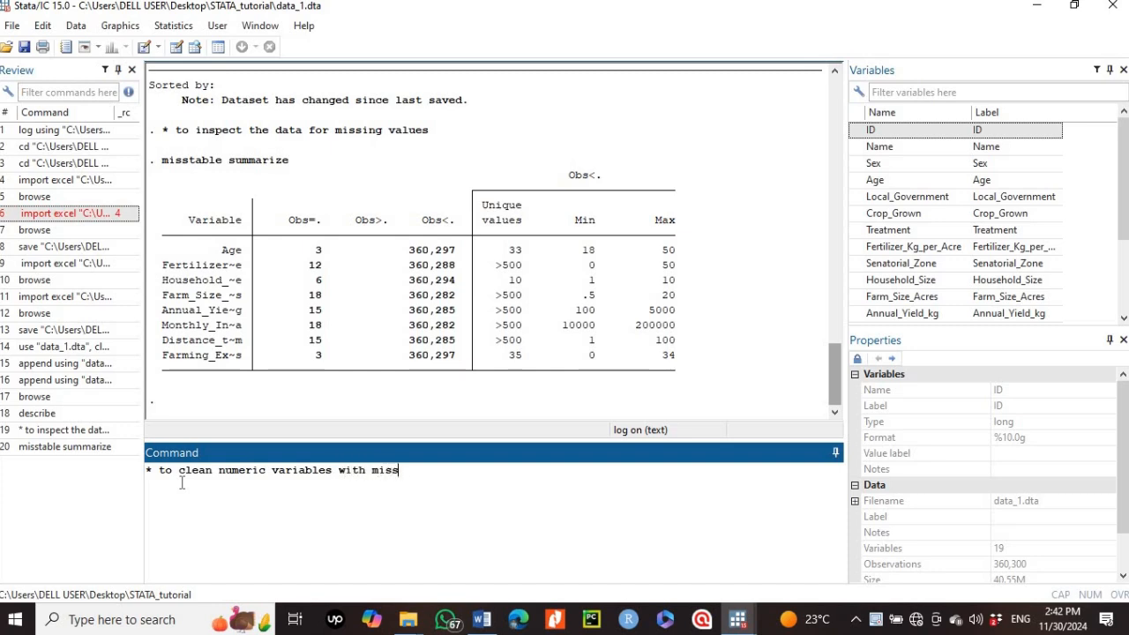
pyautogui.write('ing values')
pyautogui.write('d')
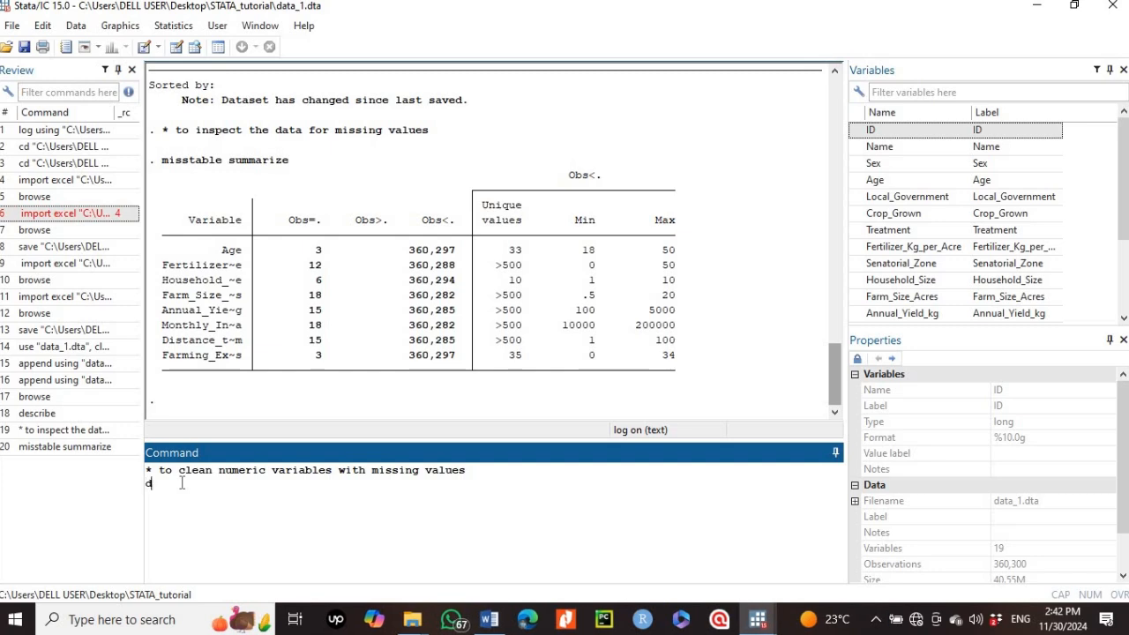
pyautogui.write('rop if missing(Age)')
# Step: Duplicate the Age drop line and replace its variable so it reads drop if missing(Fertilizer_Kg_per_Acre)
pyautogui.moveTo(276, 484); pyautogui.dragTo(141, 484)
pyautogui.hotkey('ctrl', 'c')
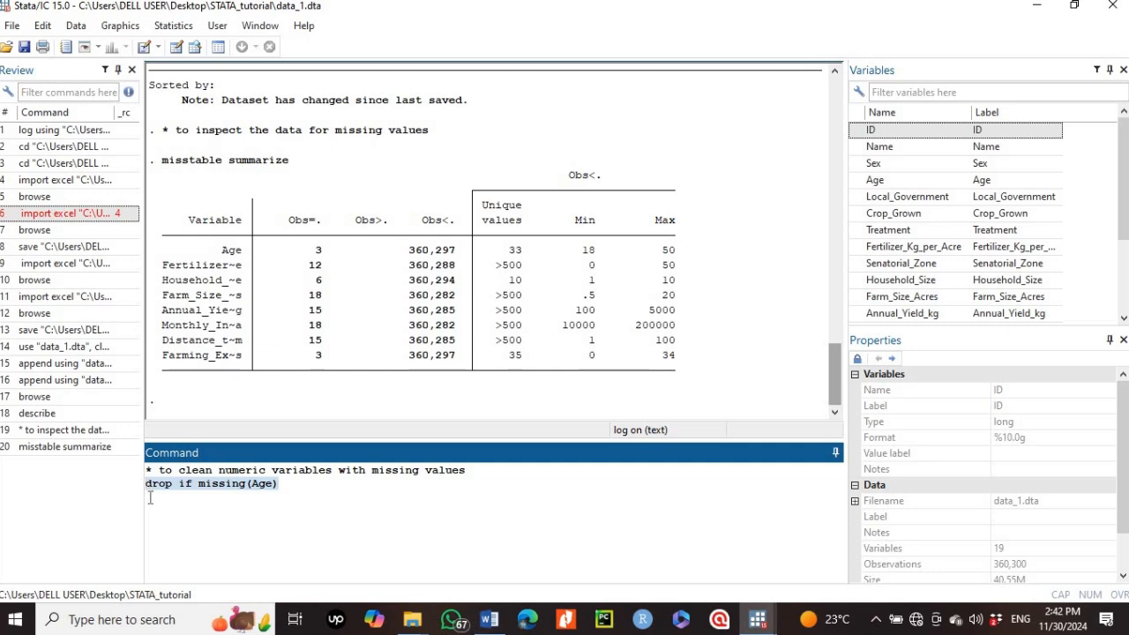
pyautogui.click(150, 498)
pyautogui.hotkey('ctrl', 'v')
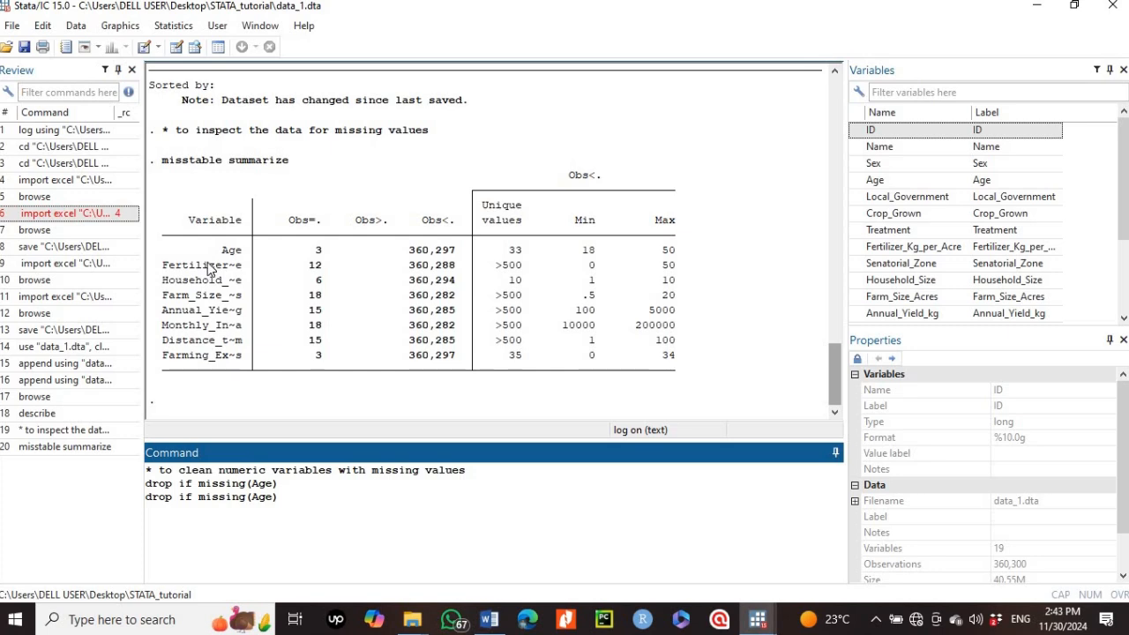
pyautogui.rightClick(914, 255)
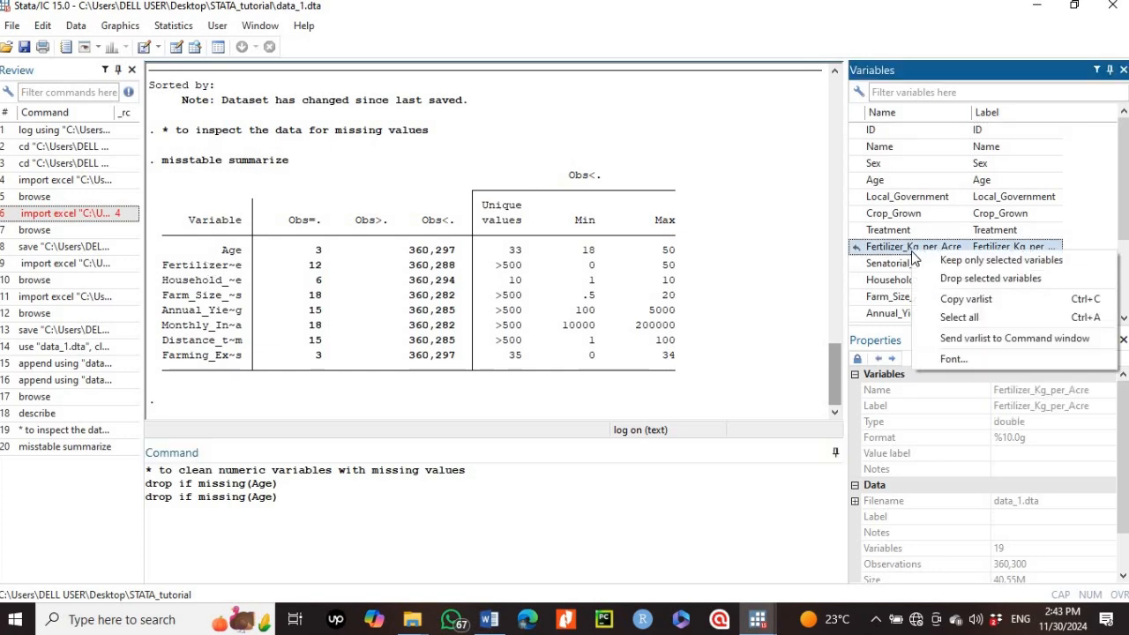
pyautogui.click(961, 299)
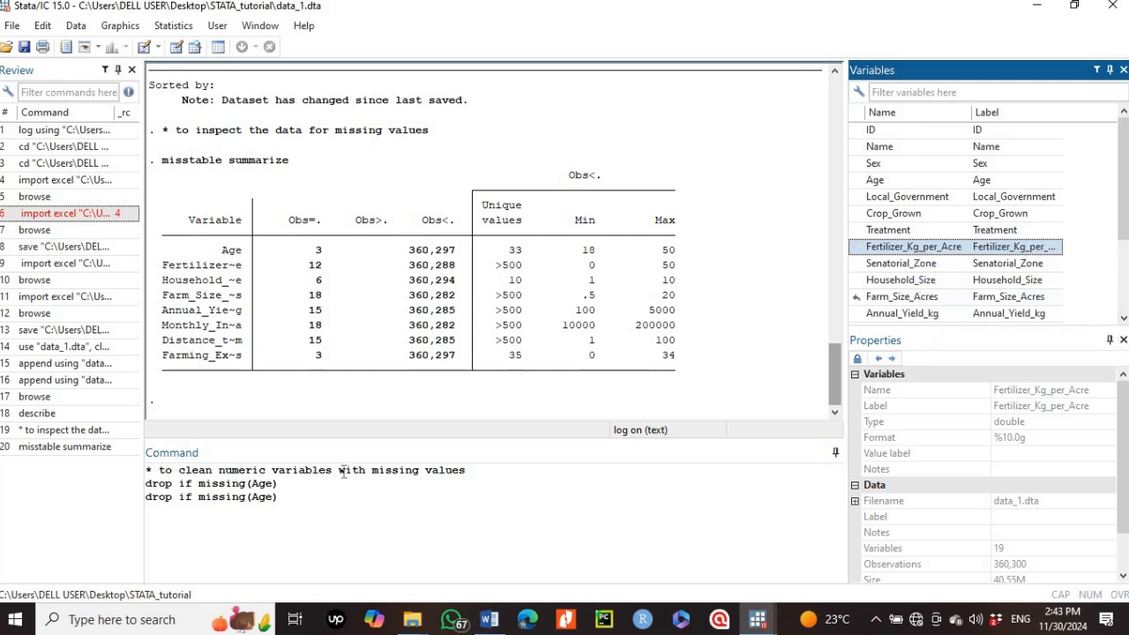
pyautogui.doubleClick(256, 498)
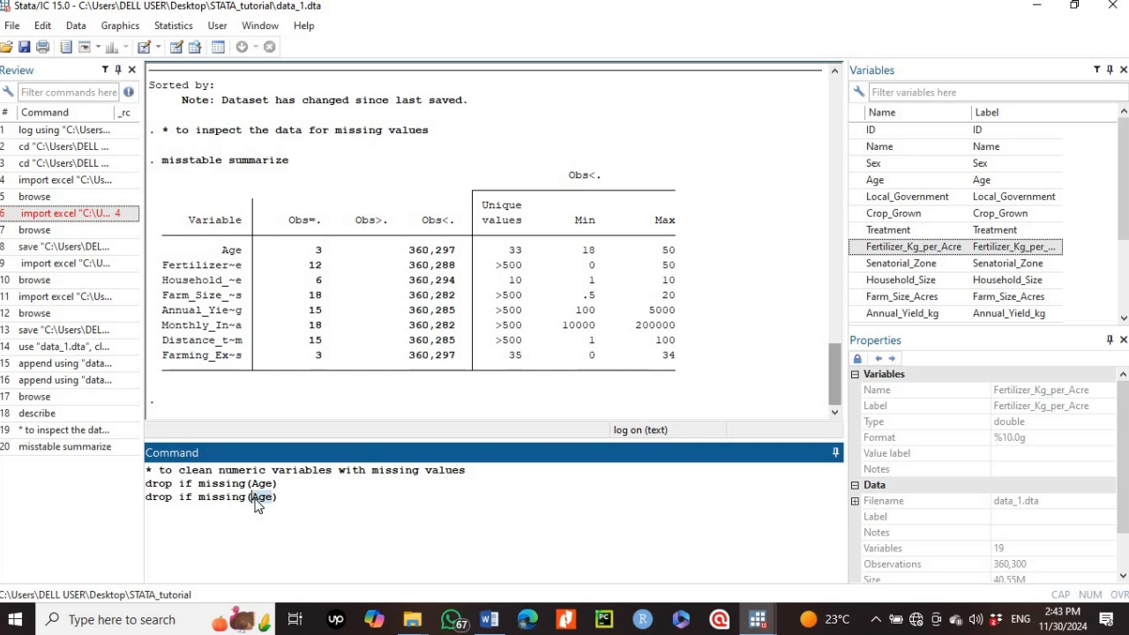
pyautogui.hotkey('ctrl', 'v')
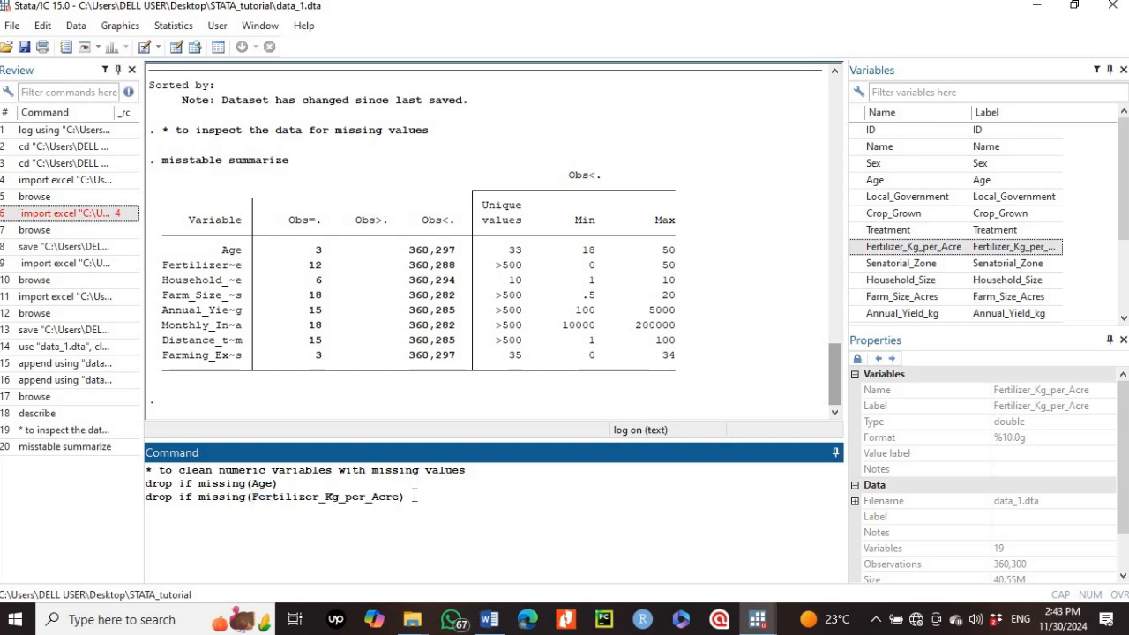
# Step: Add a third drop line to the command block, reading drop if missing(Household_Size)
pyautogui.moveTo(414, 495); pyautogui.dragTo(139, 500)
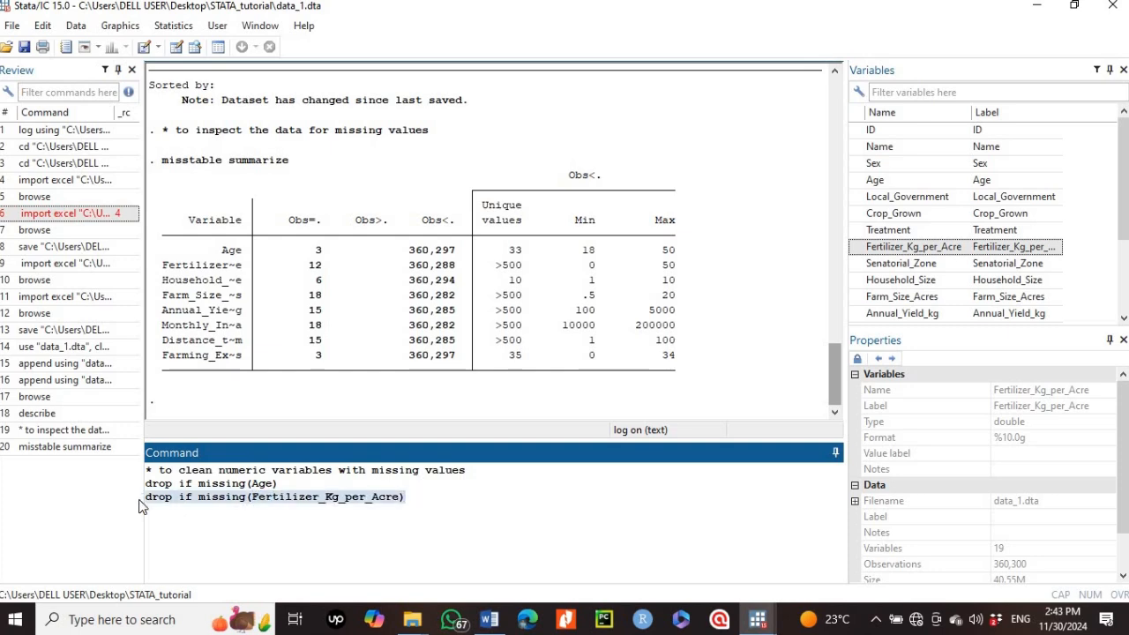
pyautogui.click(432, 498)
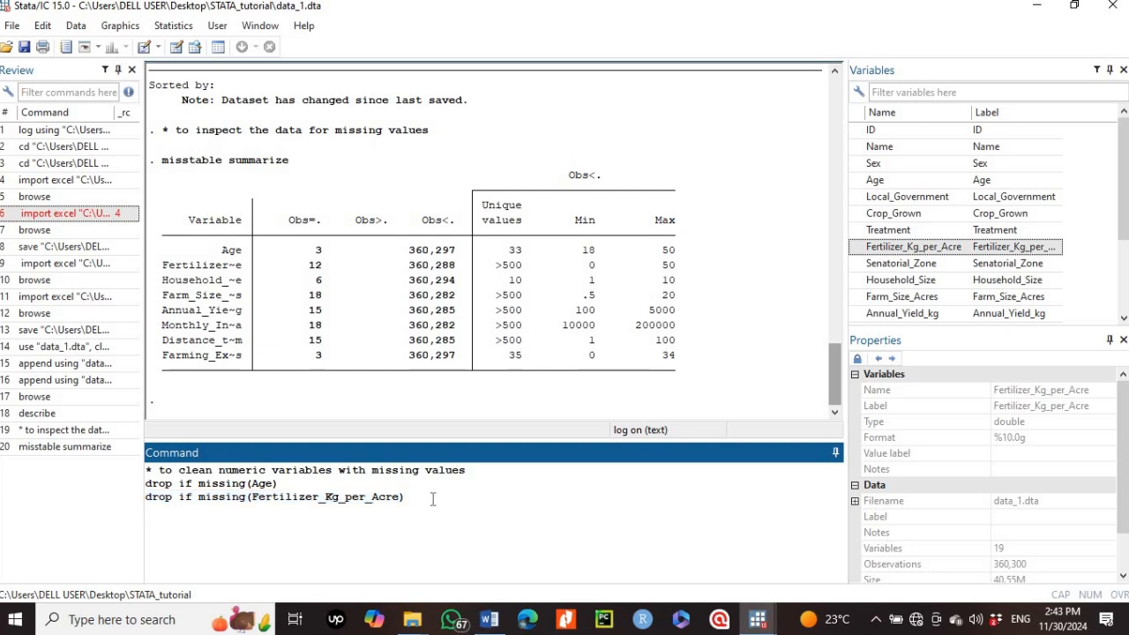
pyautogui.press('Return')
pyautogui.hotkey('ctrl', 'v')
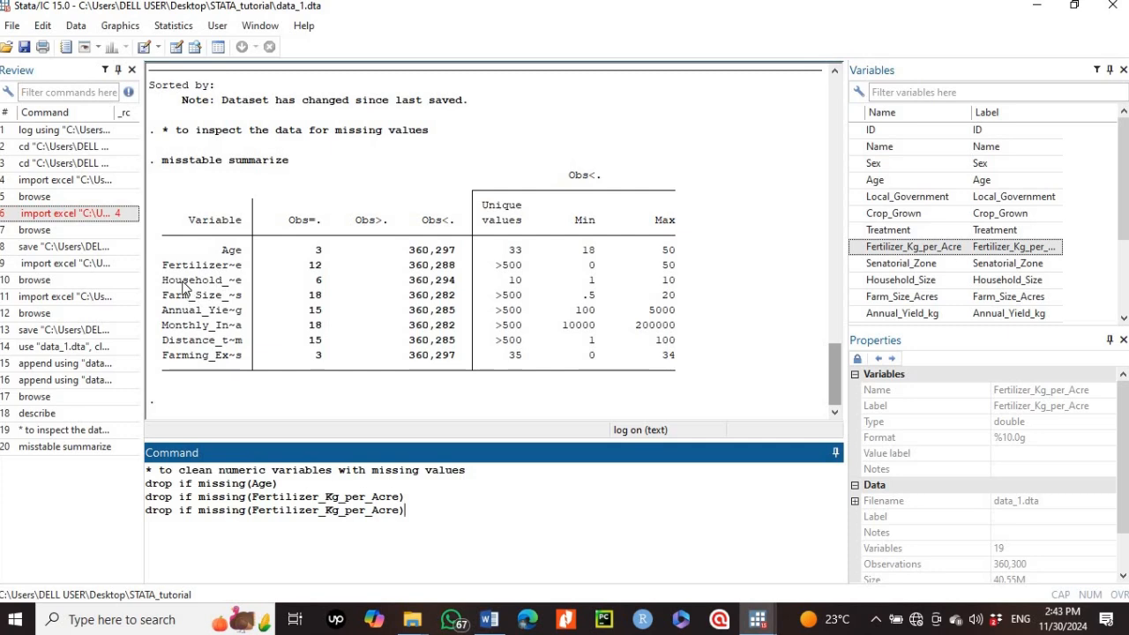
pyautogui.rightClick(895, 283)
pyautogui.click(951, 332)
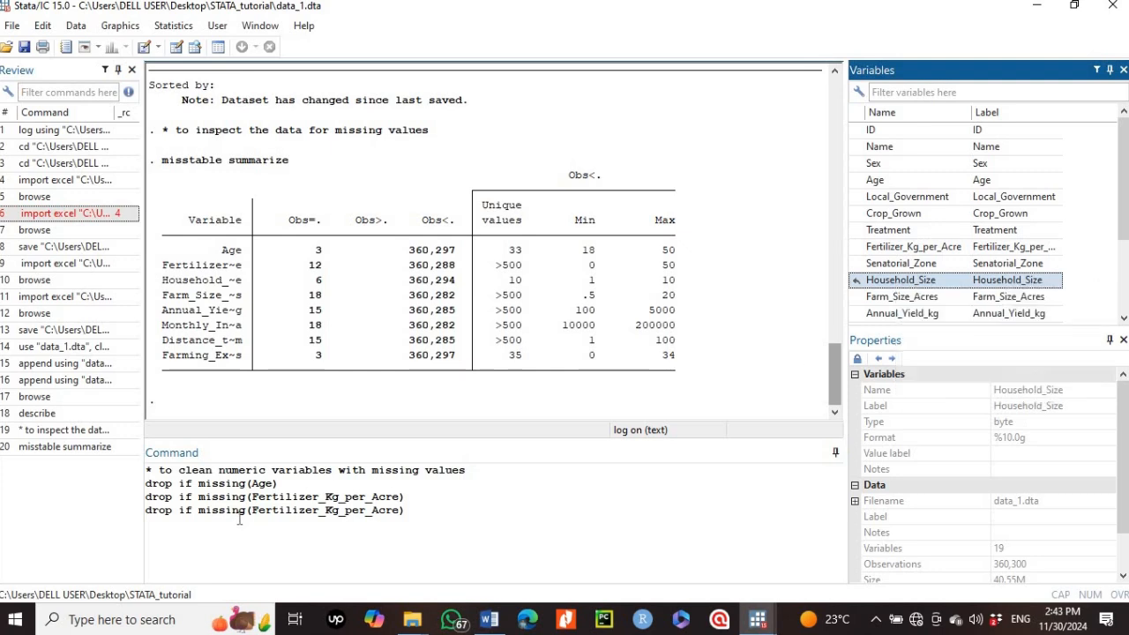
pyautogui.moveTo(253, 511); pyautogui.dragTo(399, 513)
pyautogui.hotkey('ctrl', 'v')
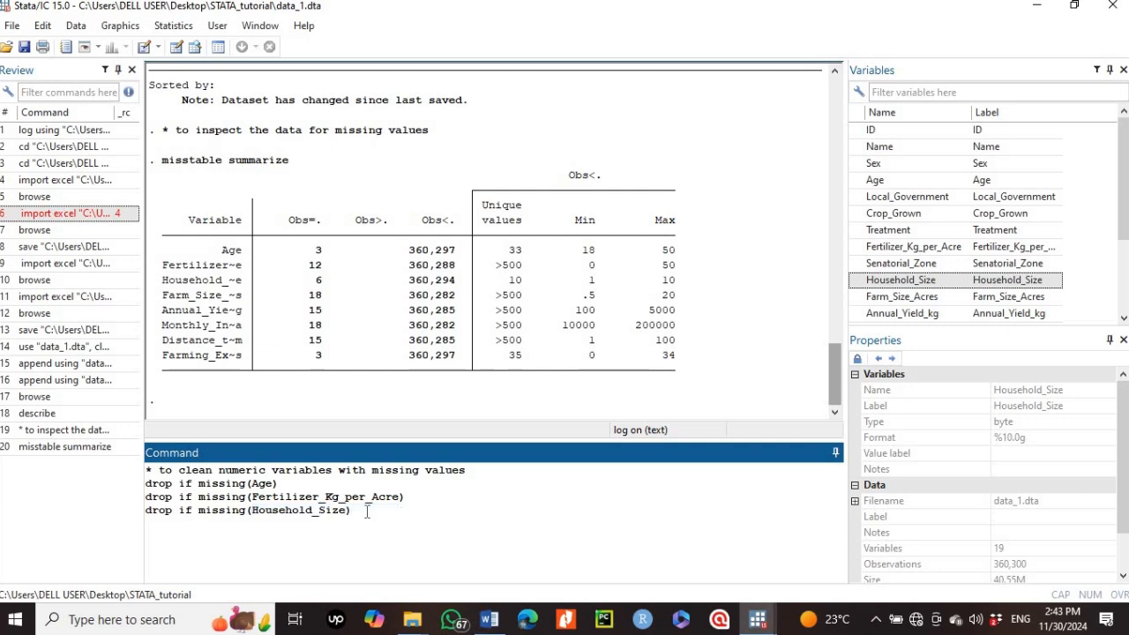
# Step: Add the line drop if missing(Farm_Size_Acres) to the block, without extra spaces inside the parentheses
pyautogui.write('drop if missing()')
pyautogui.doubleClick(903, 298)
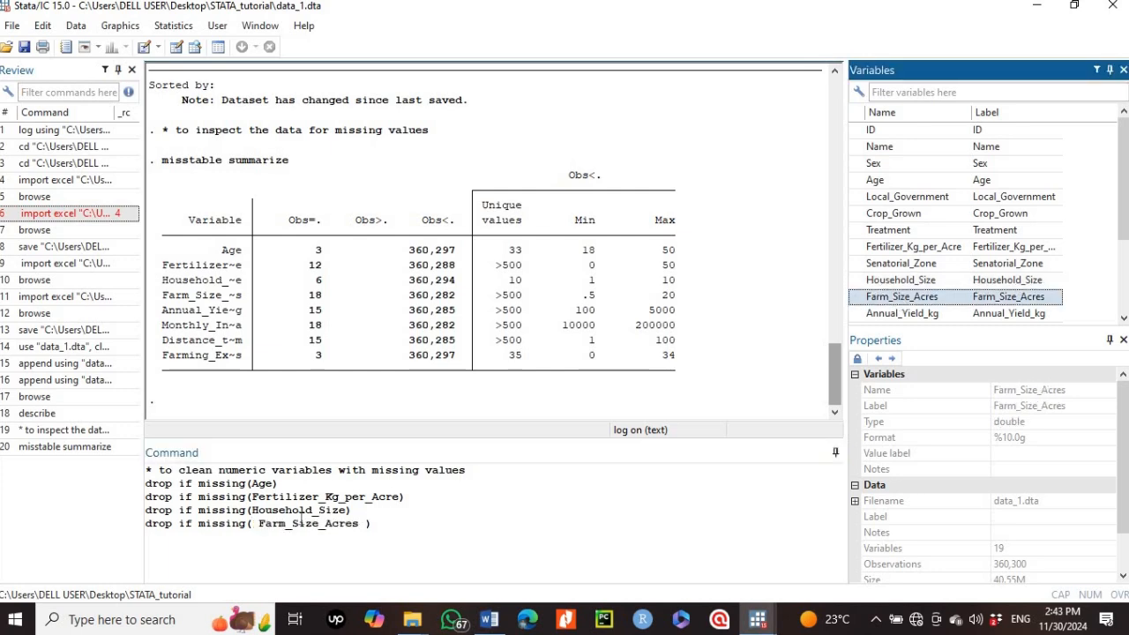
pyautogui.click(261, 523)
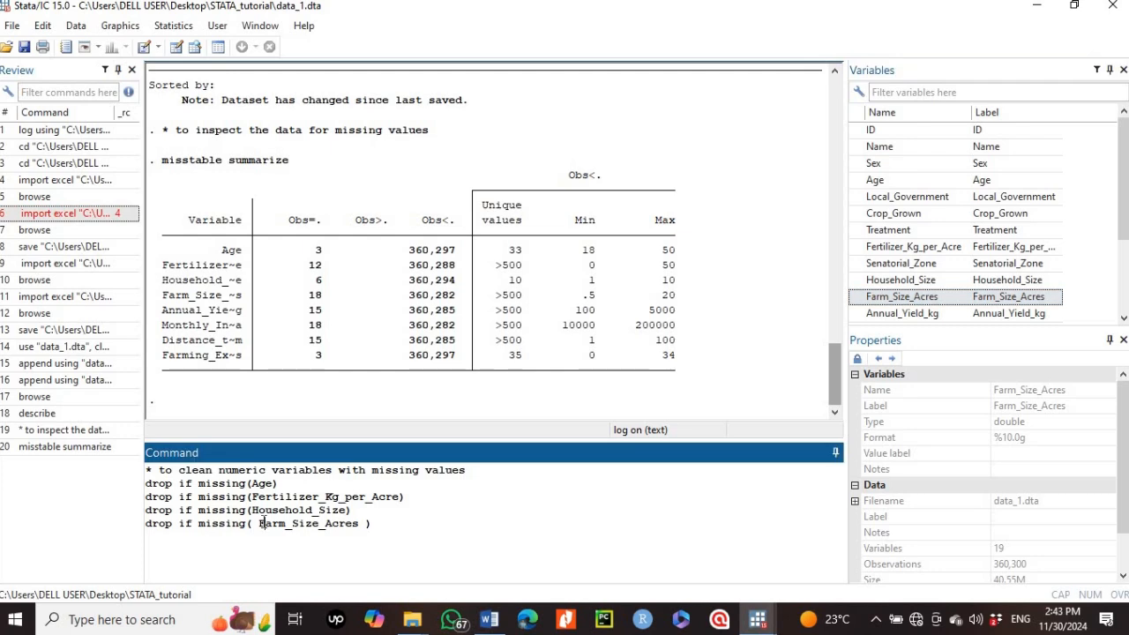
pyautogui.press('BackSpace')
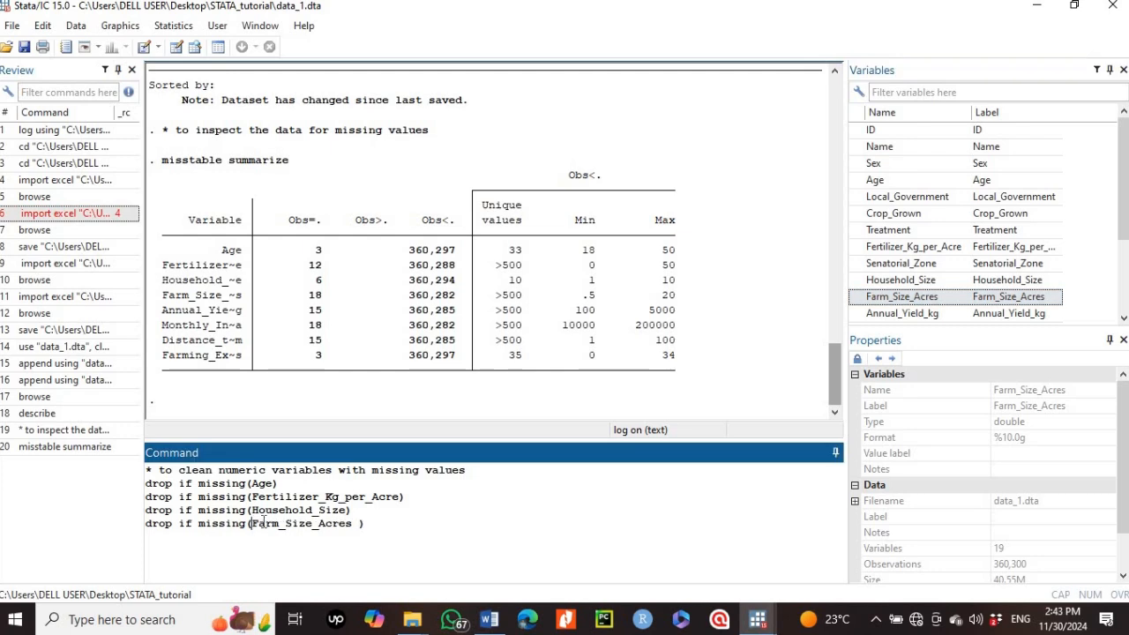
pyautogui.press('Right')
pyautogui.press('Right')
pyautogui.press('Right')
pyautogui.press('Right')
pyautogui.press('Right')
pyautogui.press('Right')
pyautogui.press('Right')
pyautogui.press('Right')
pyautogui.press('Right')
pyautogui.press('Right')
pyautogui.press('Right')
pyautogui.press('Right')
pyautogui.press('Right')
pyautogui.press('Right')
pyautogui.press('Right')
pyautogui.press('BackSpace')
# Step: Add the line drop if missing(Annual_Yield_kg) to the command block
pyautogui.write('drop if missing(')
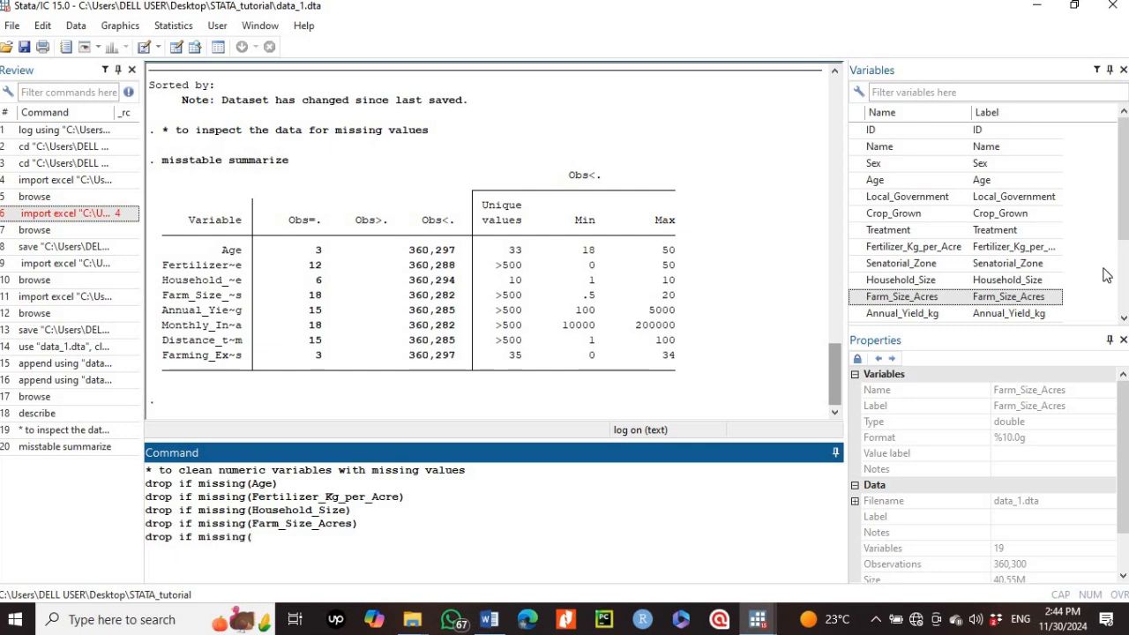
pyautogui.doubleClick(917, 315)
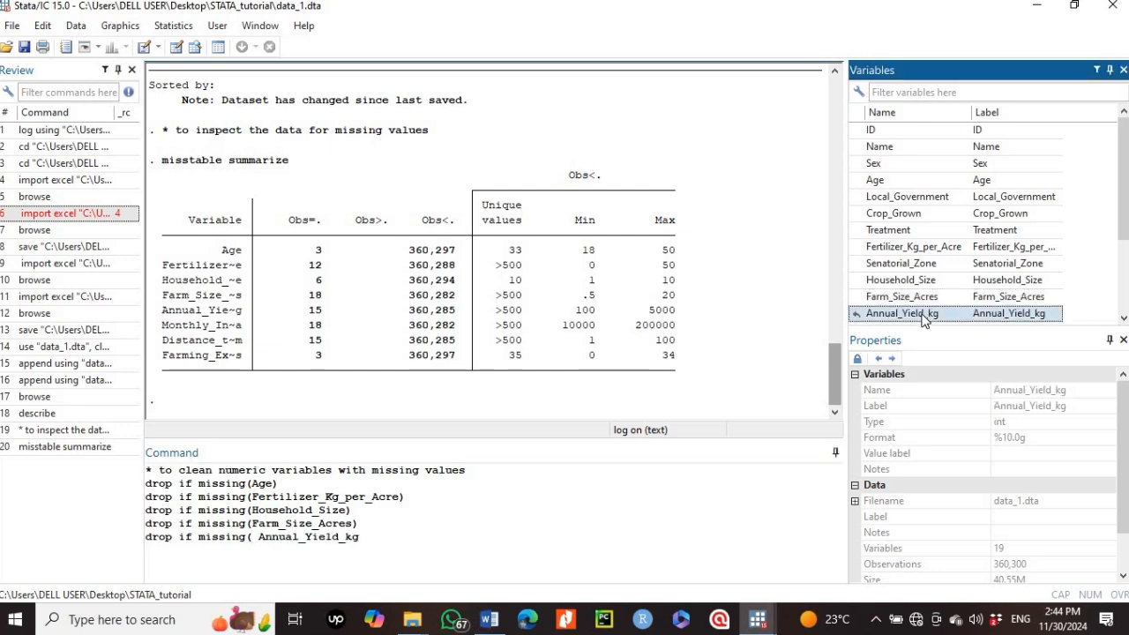
pyautogui.click(259, 538)
pyautogui.press('BackSpace')
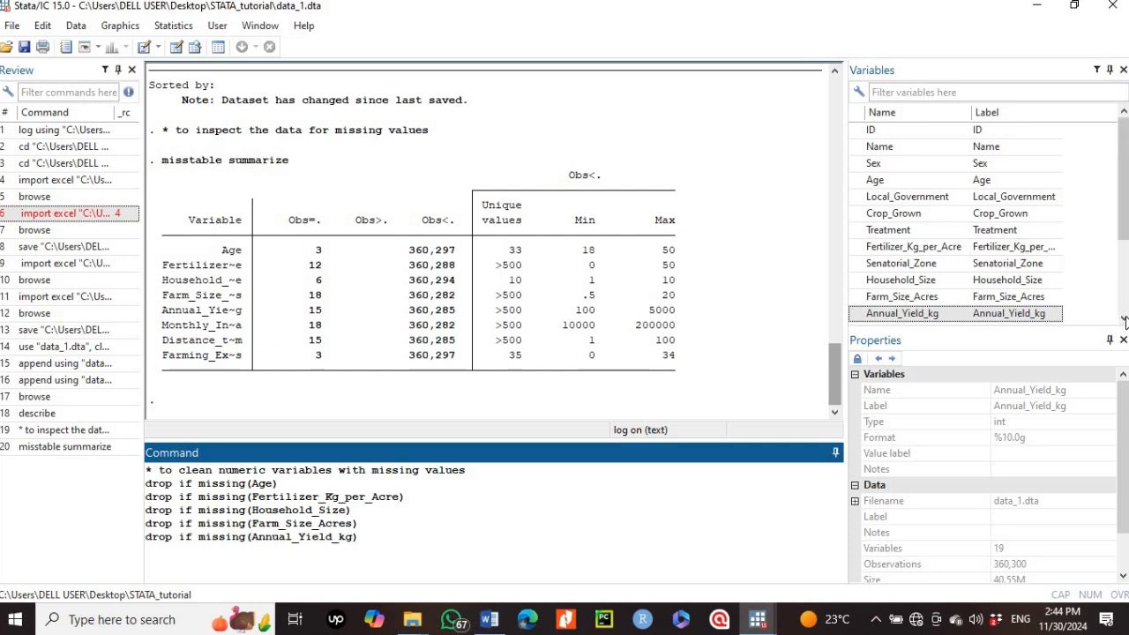
# Step: Add the line drop if missing(Monthly_Income_Naira) to the command block, without a space after the opening parenthesis
pyautogui.scroll(-2, 1125, 322)
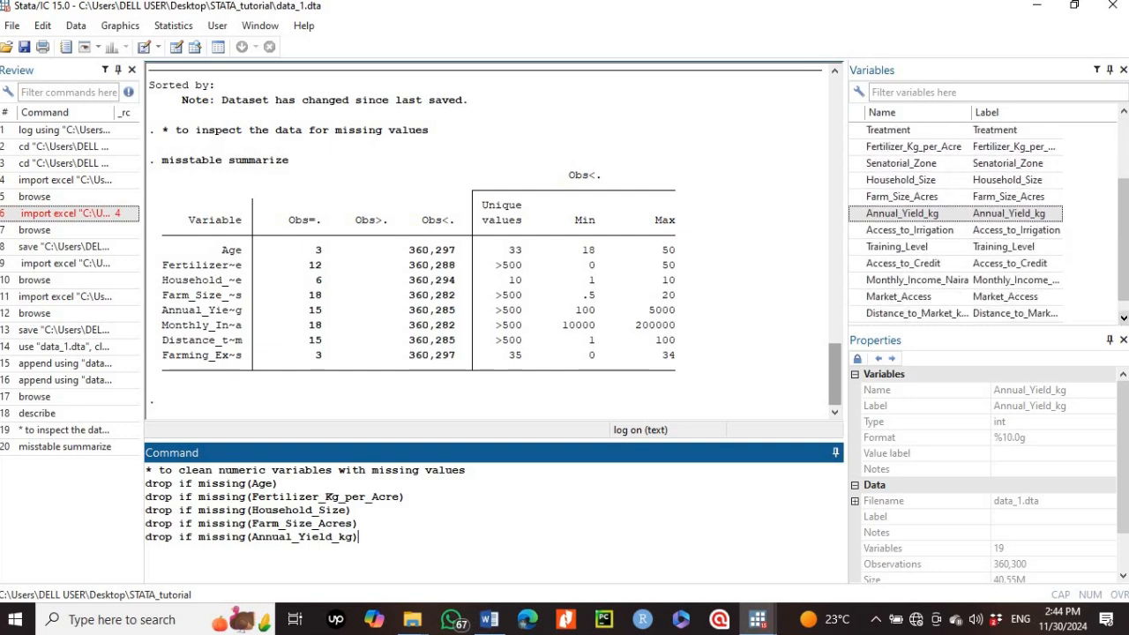
pyautogui.click(1124, 318)
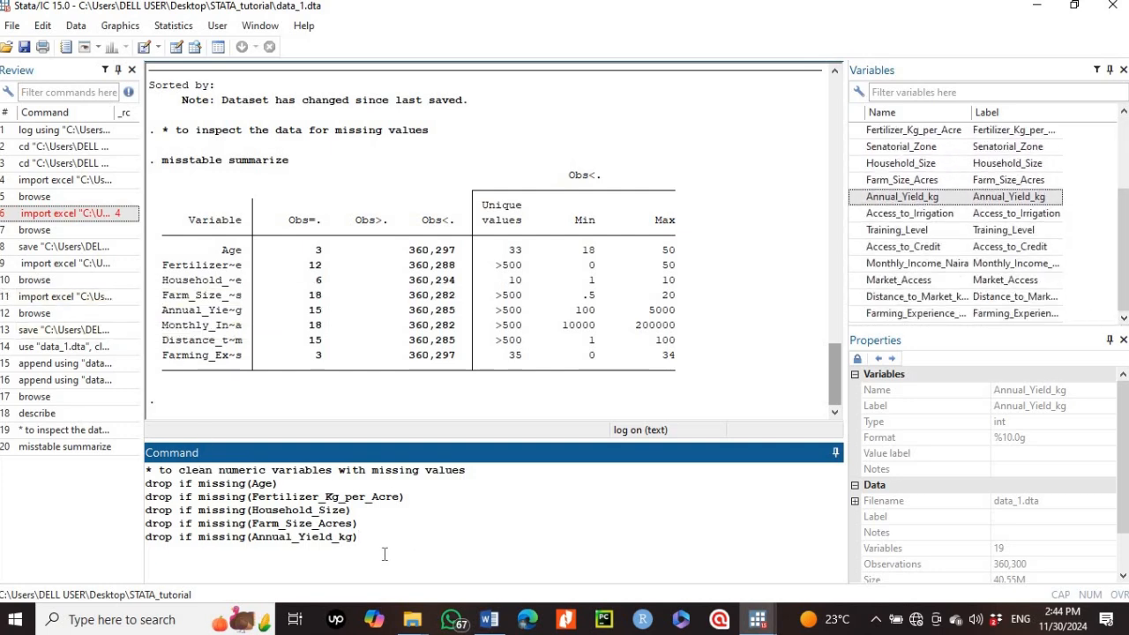
pyautogui.press('Return')
pyautogui.write('drop if missing')
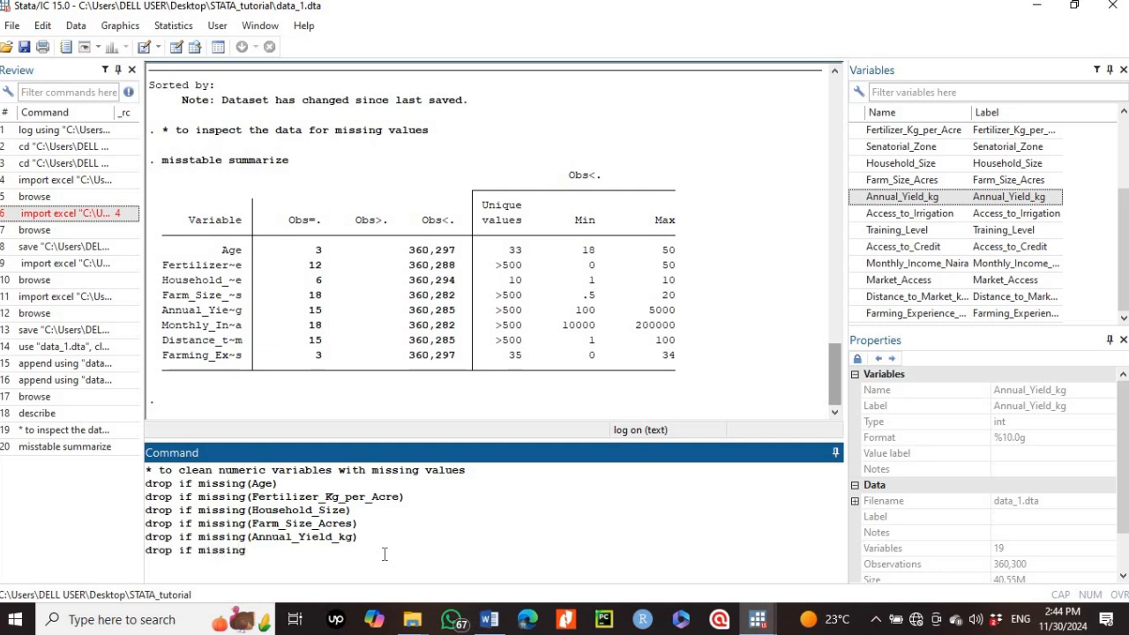
pyautogui.write('(')
pyautogui.doubleClick(904, 264)
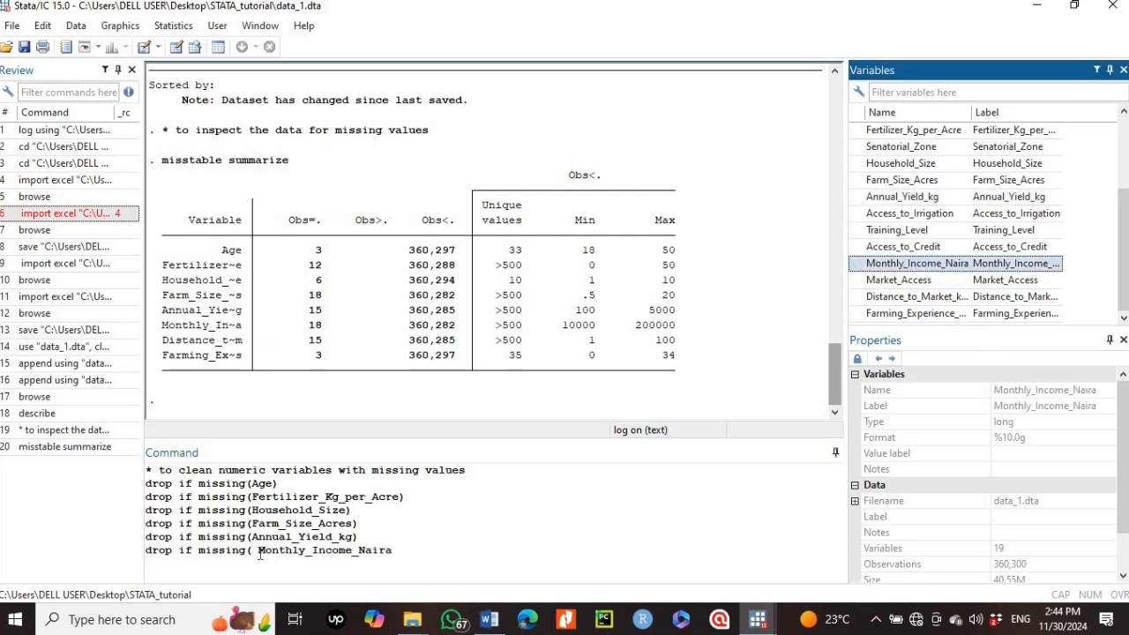
pyautogui.click(259, 550)
pyautogui.press('BackSpace')
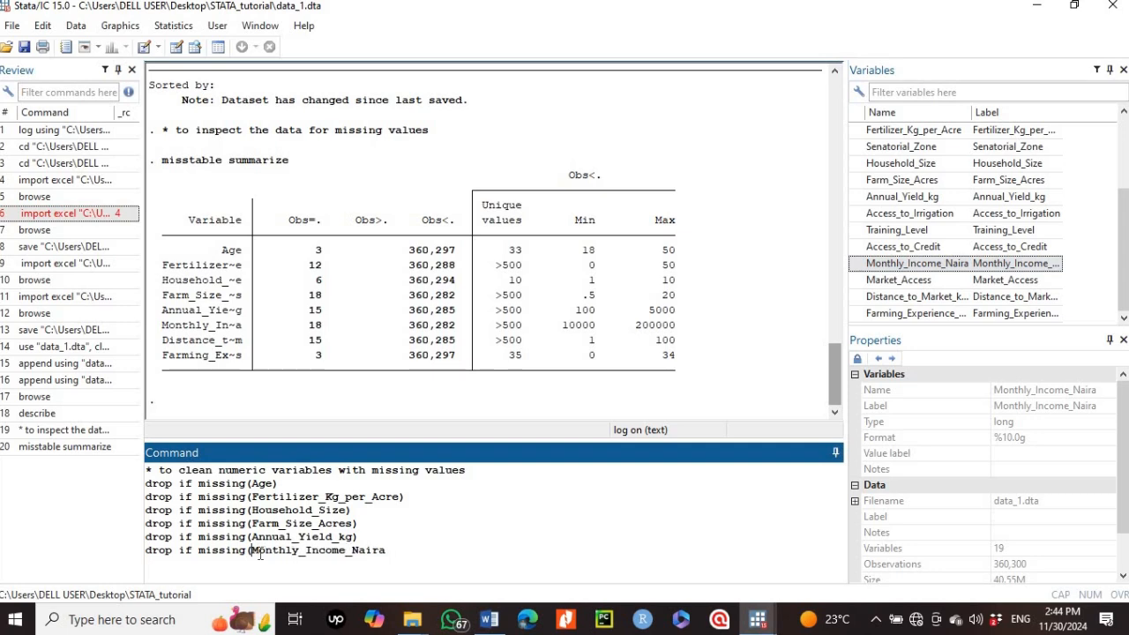
pyautogui.click(391, 550)
# Step: Add the line drop if missing(Distance_to_Market_km) to the command block, without extra spaces inside the parentheses
pyautogui.write('drop if missing')
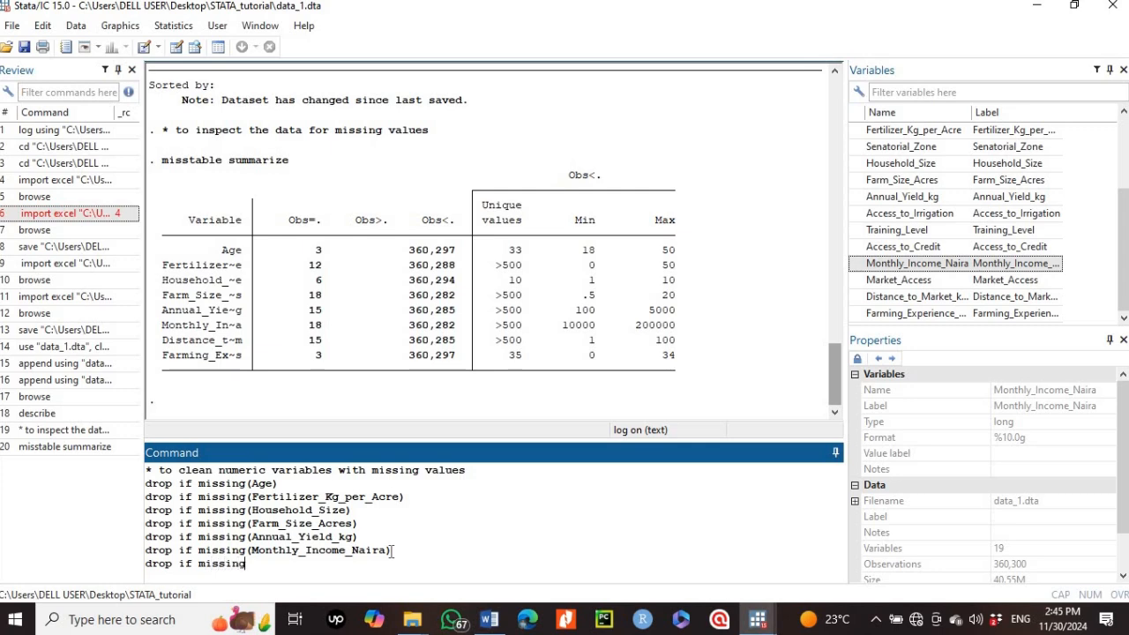
pyautogui.write('(')
pyautogui.doubleClick(893, 304)
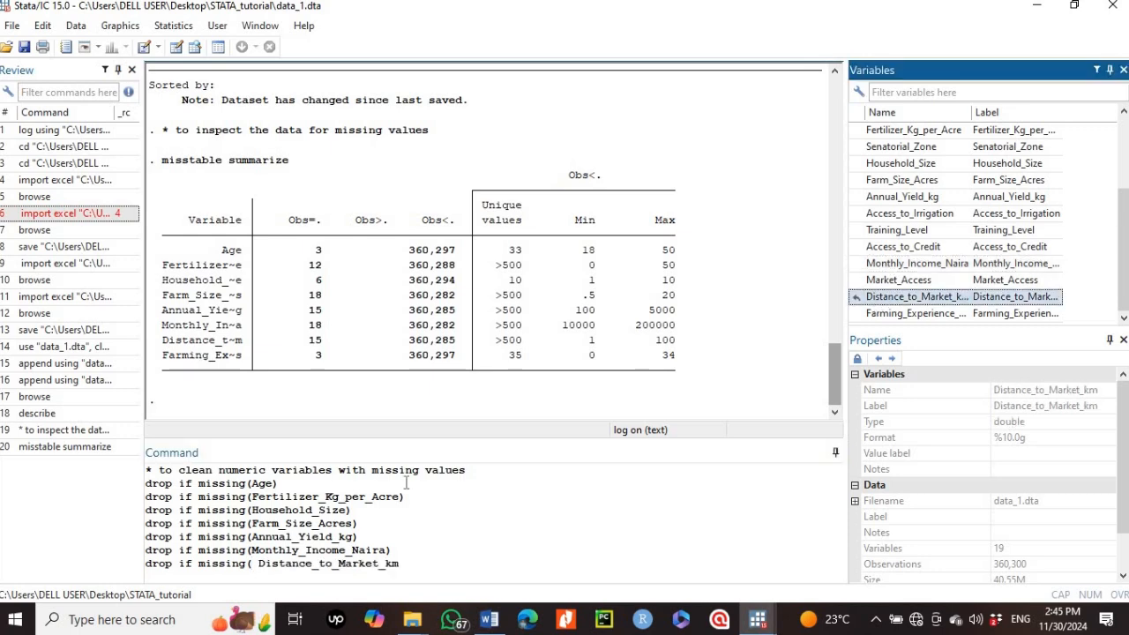
pyautogui.click(412, 562)
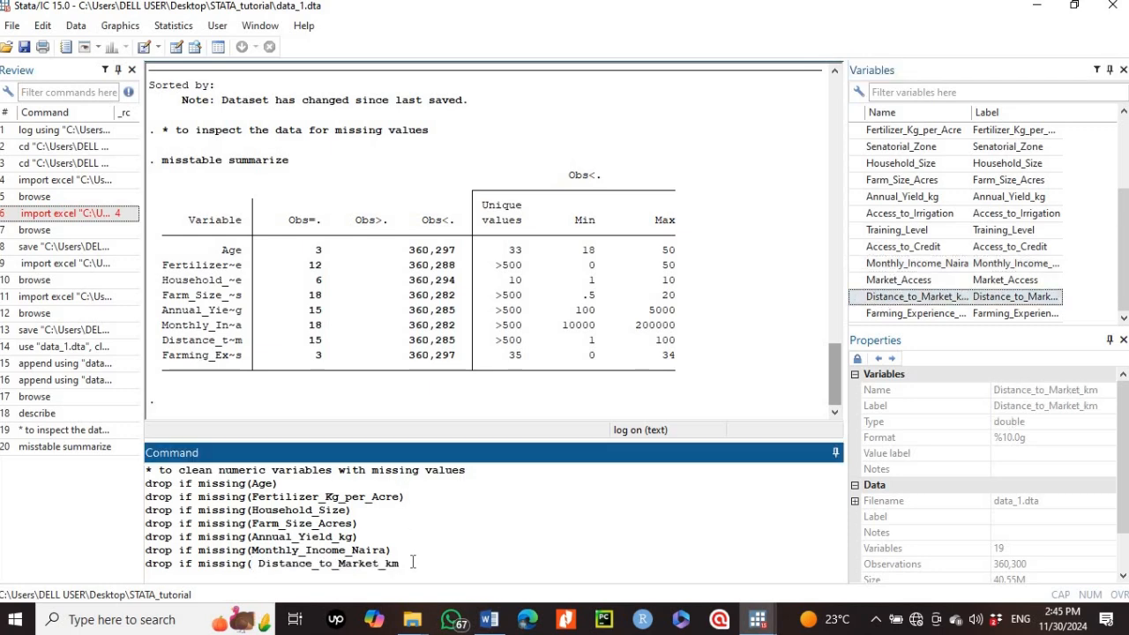
pyautogui.write(')')
pyautogui.press('Left')
pyautogui.press('Left')
pyautogui.press('Left')
pyautogui.press('Left')
pyautogui.press('Left')
pyautogui.press('Left')
pyautogui.press('Left')
pyautogui.press('Left')
pyautogui.press('Left')
pyautogui.press('Left')
pyautogui.press('Left')
pyautogui.press('Left')
pyautogui.press('Left')
pyautogui.press('Left')
pyautogui.press('Left')
pyautogui.press('Left')
pyautogui.press('Left')
pyautogui.press('Left')
pyautogui.press('BackSpace')
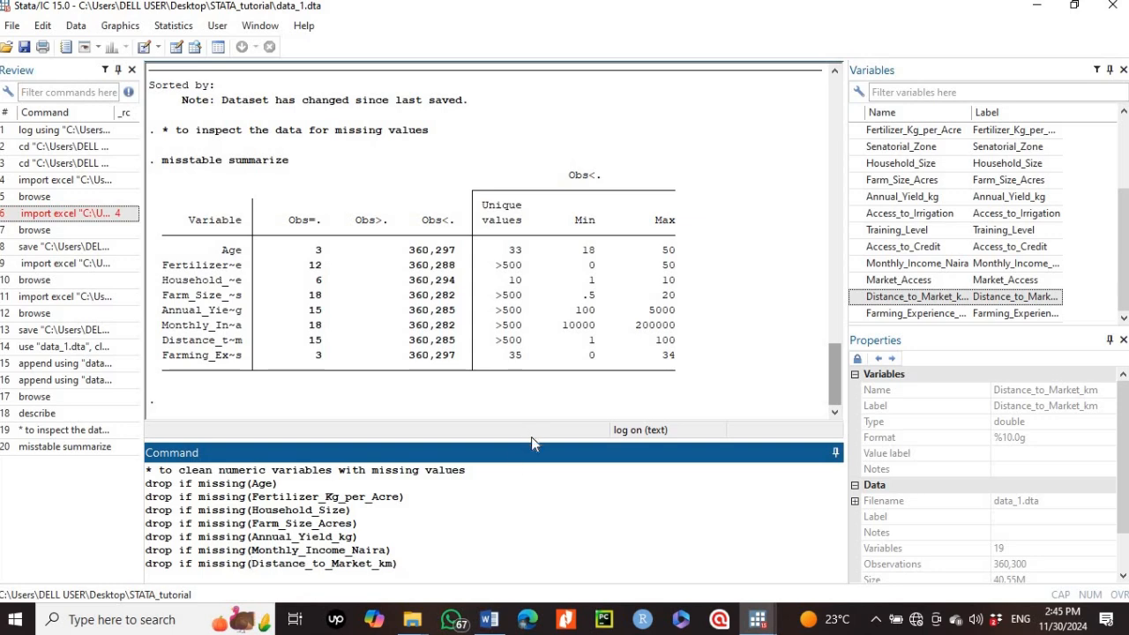
# Step: Add the line drop if missing(Farming_Experience_years) and run the whole block of drop commands, checking the output against the missing-value table
pyautogui.moveTo(530, 438); pyautogui.dragTo(527, 395)
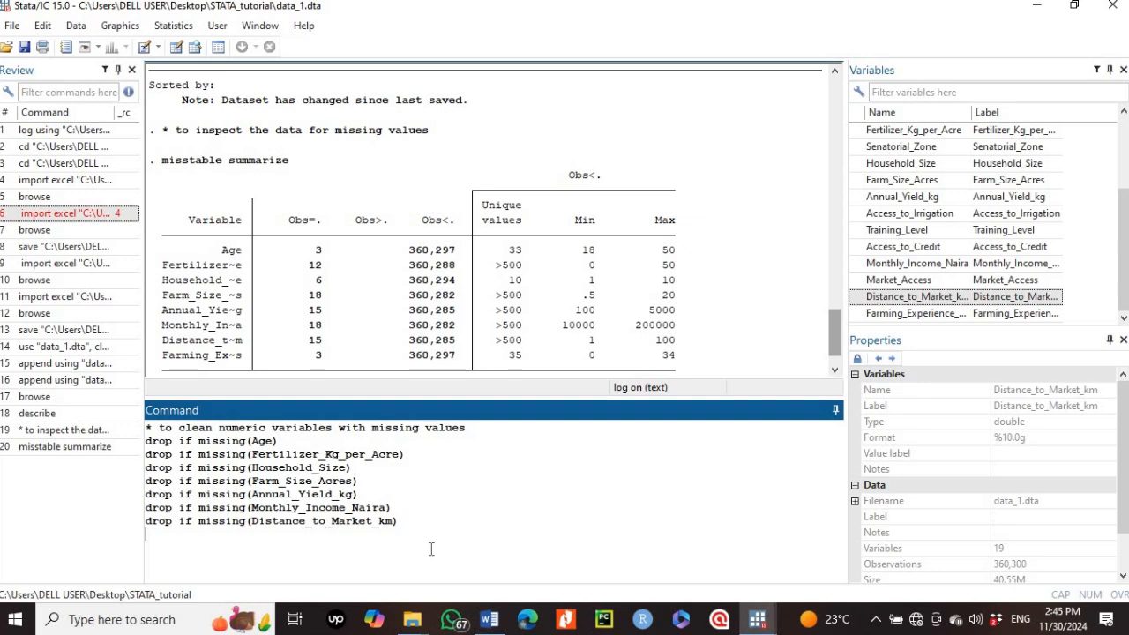
pyautogui.write('drop if missing(')
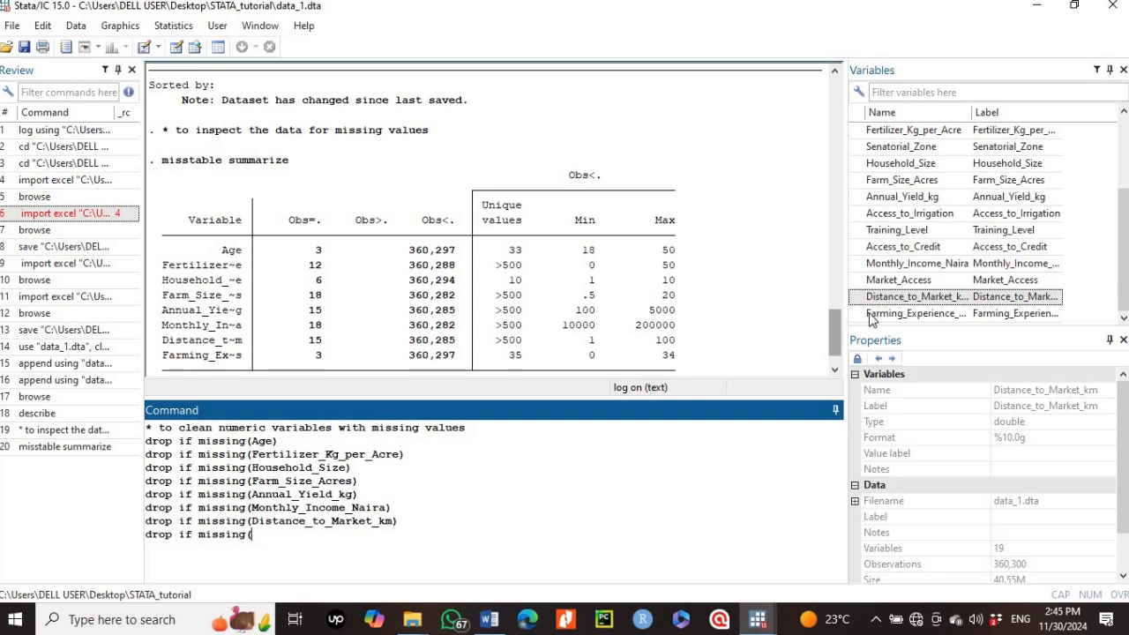
pyautogui.click(923, 315)
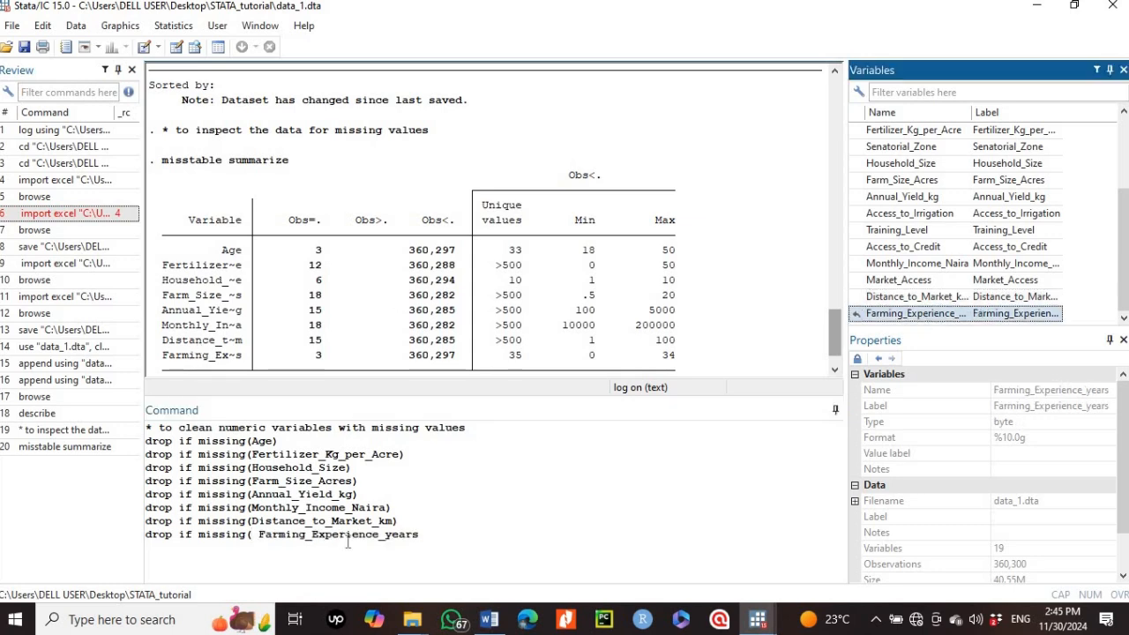
pyautogui.click(261, 536)
pyautogui.press('BackSpace')
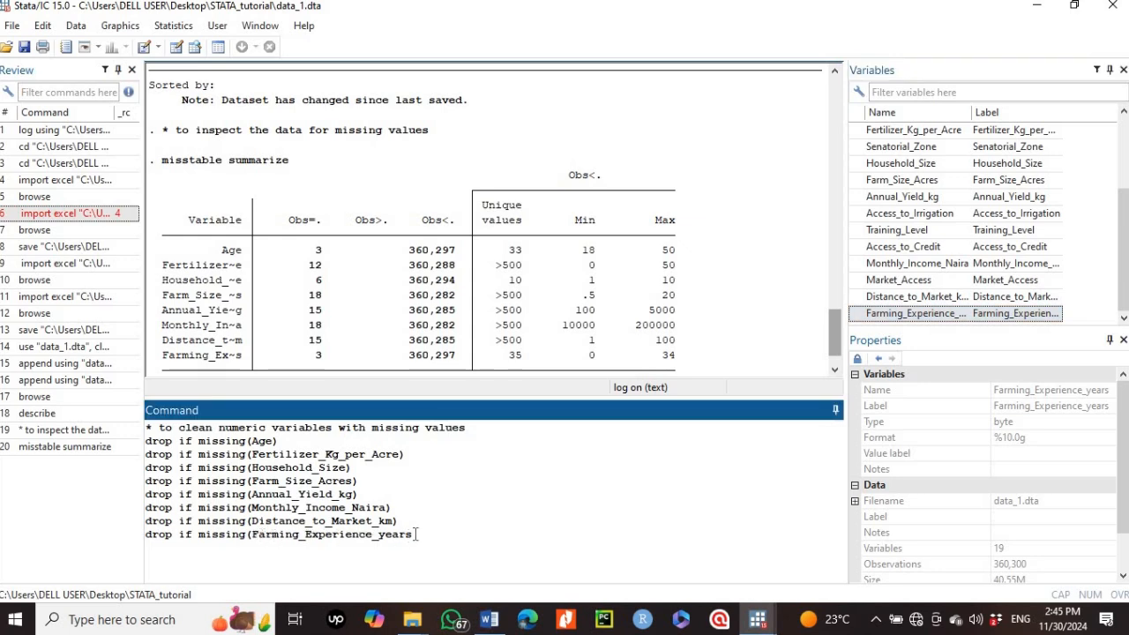
pyautogui.write(')')
pyautogui.press('Return')
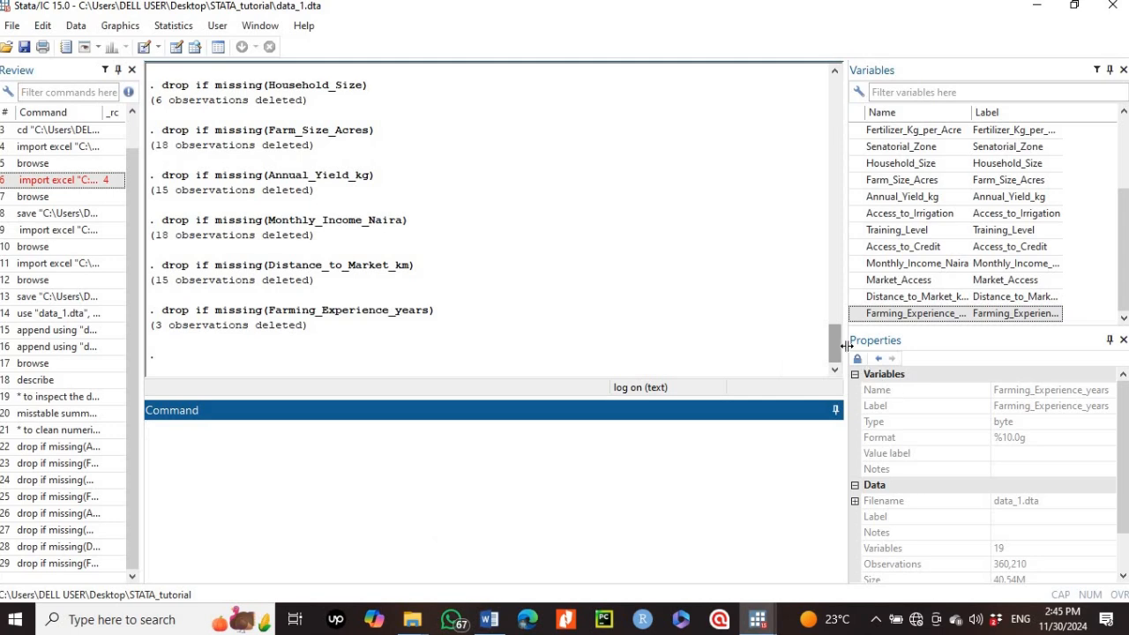
pyautogui.moveTo(831, 346); pyautogui.dragTo(827, 298)
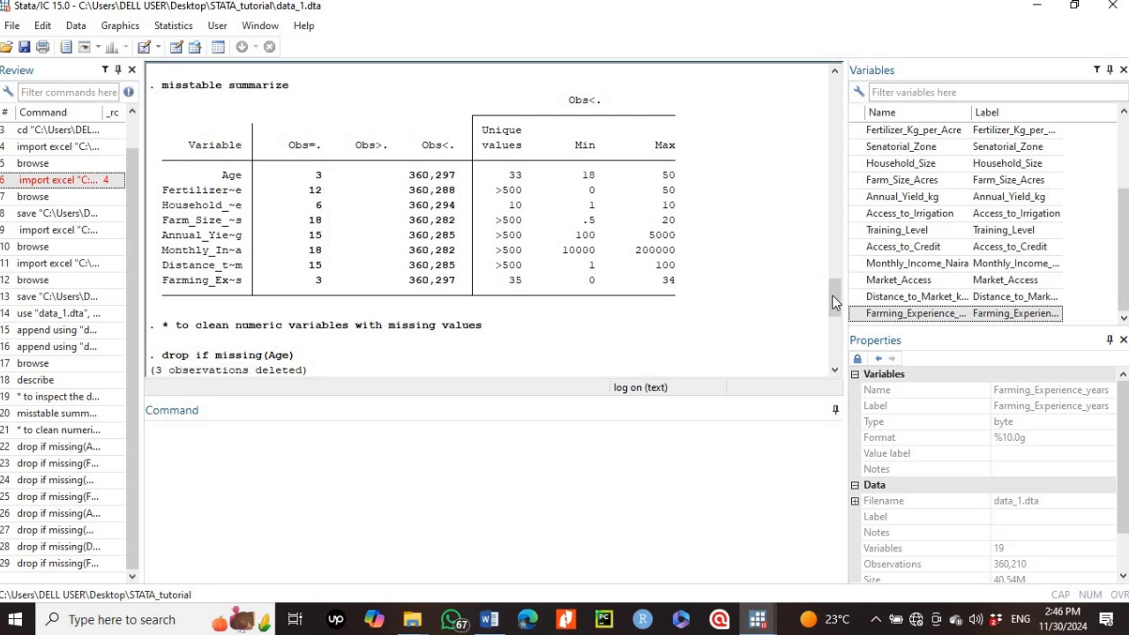
pyautogui.moveTo(832, 296); pyautogui.dragTo(837, 355)
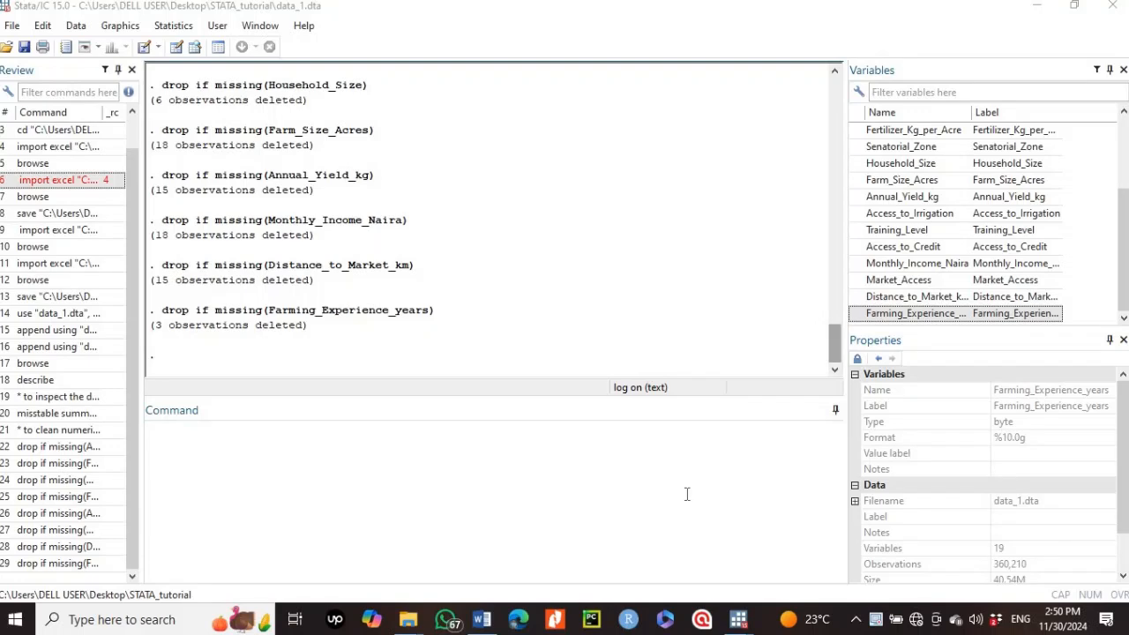
# Step: Switch to the Data Editor and examine the Local_Government and Senatorial_Zone columns for rows with blank zones
pyautogui.moveTo(746, 620)
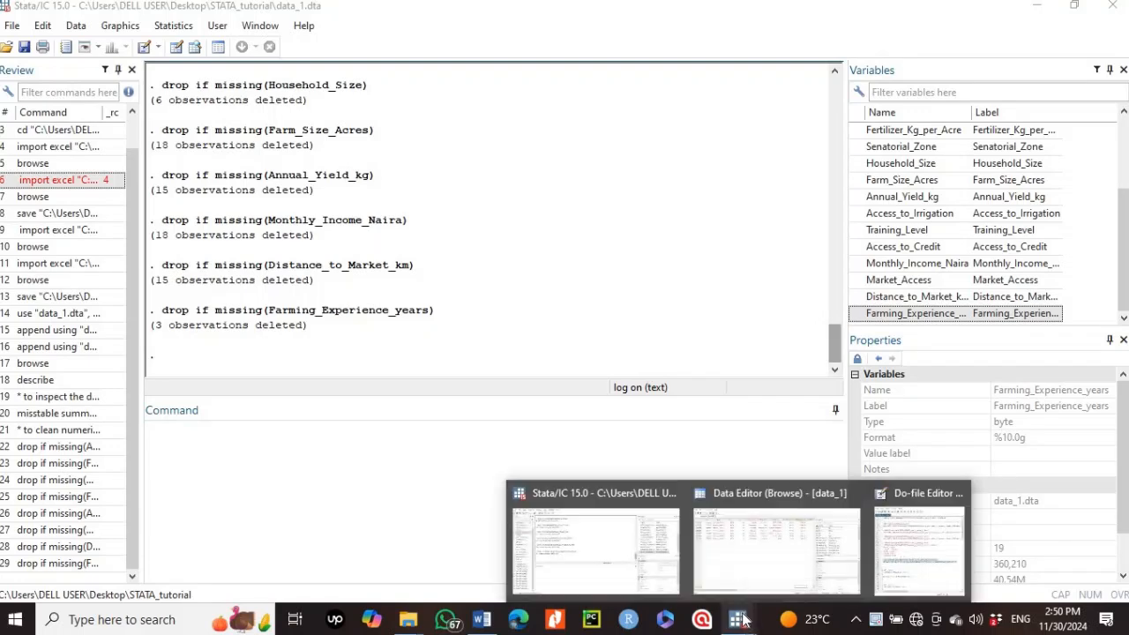
pyautogui.click(754, 557)
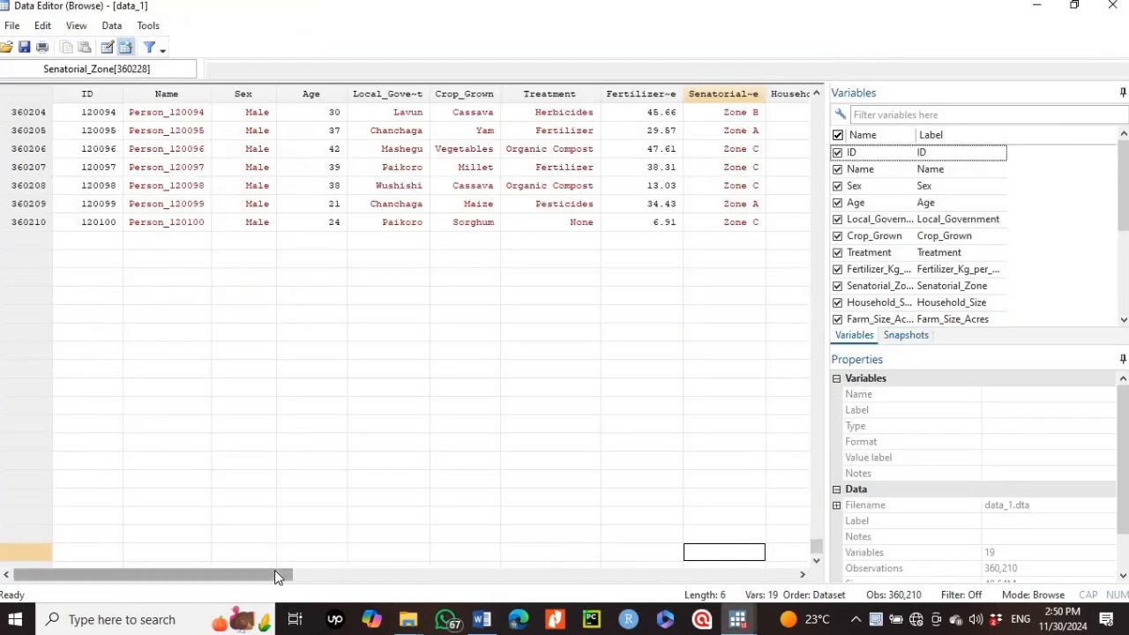
pyautogui.moveTo(274, 572); pyautogui.dragTo(315, 571)
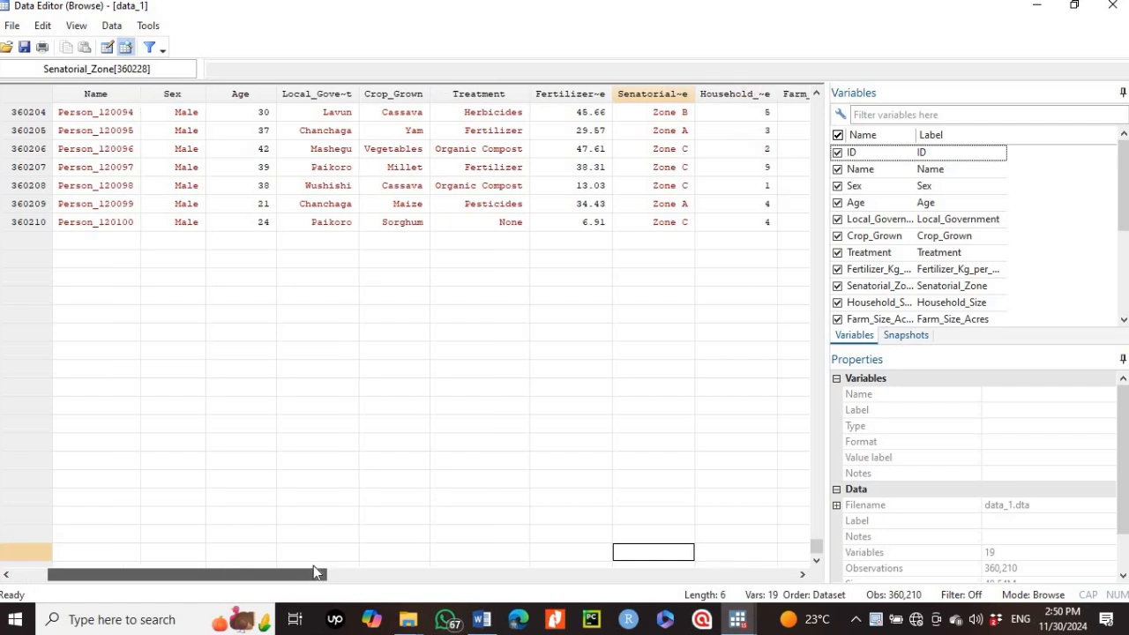
pyautogui.click(311, 95)
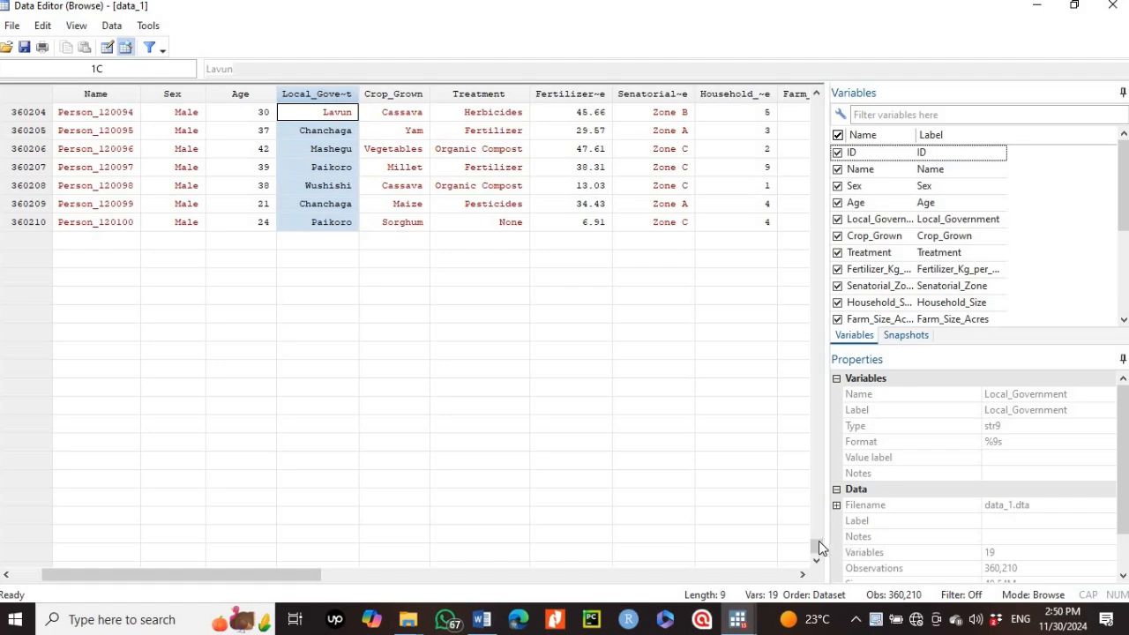
pyautogui.moveTo(811, 419); pyautogui.dragTo(813, 361)
pyautogui.moveTo(823, 276); pyautogui.dragTo(823, 265)
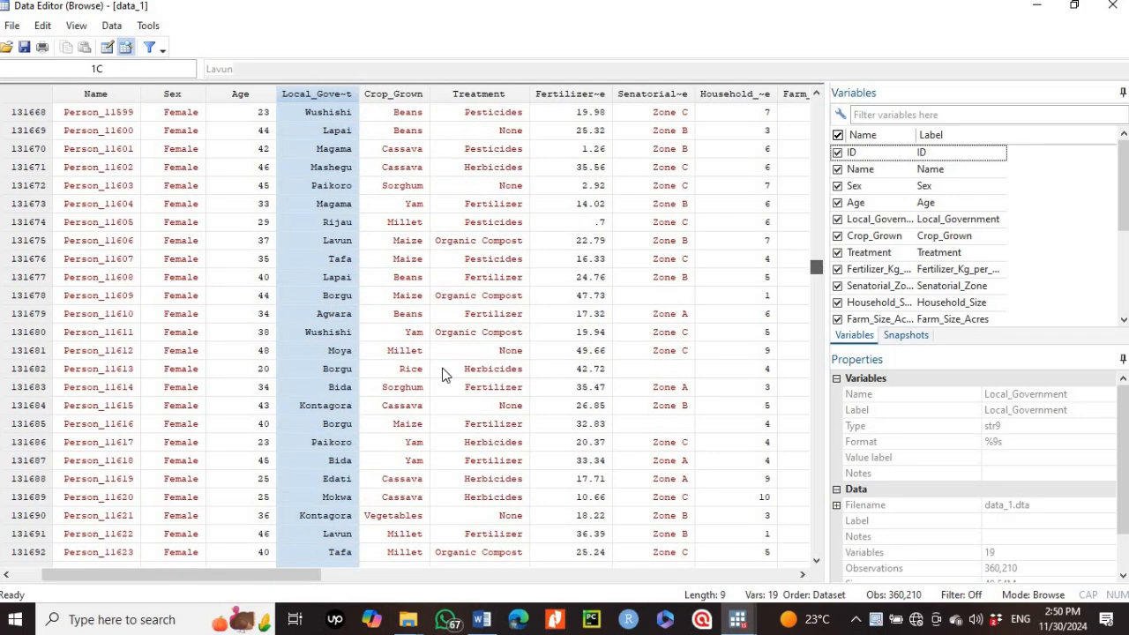
pyautogui.click(310, 370)
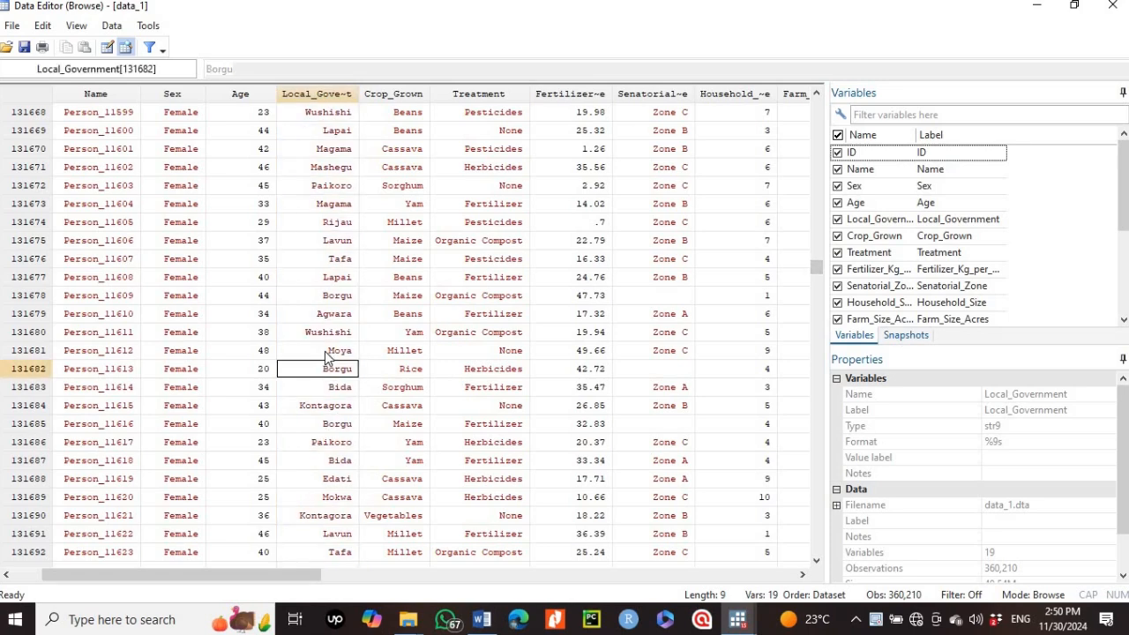
pyautogui.click(660, 95)
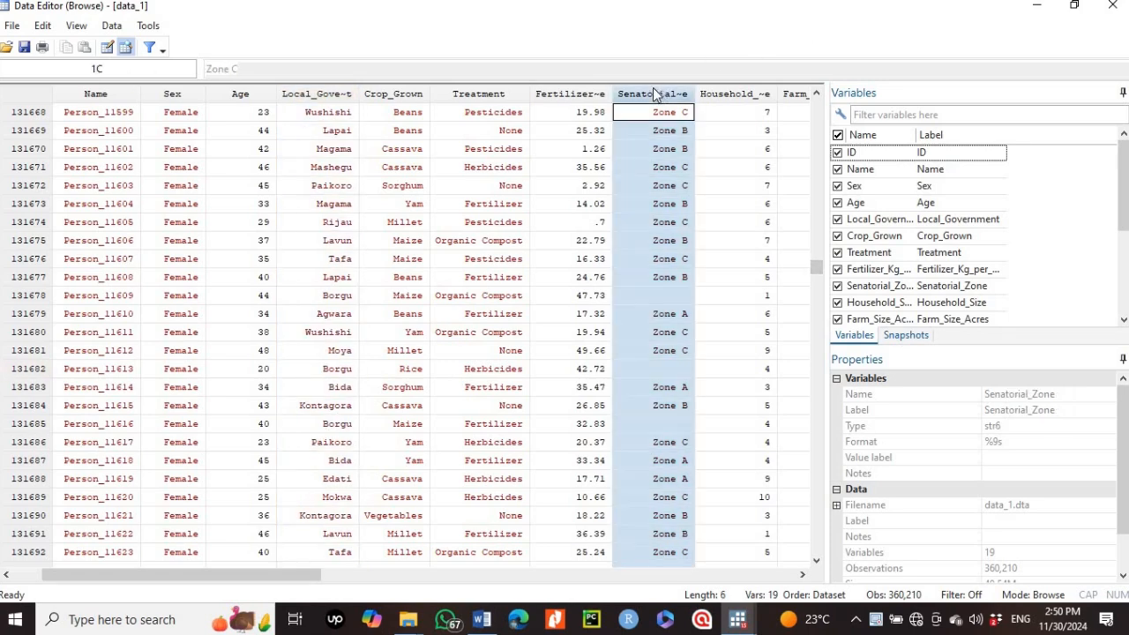
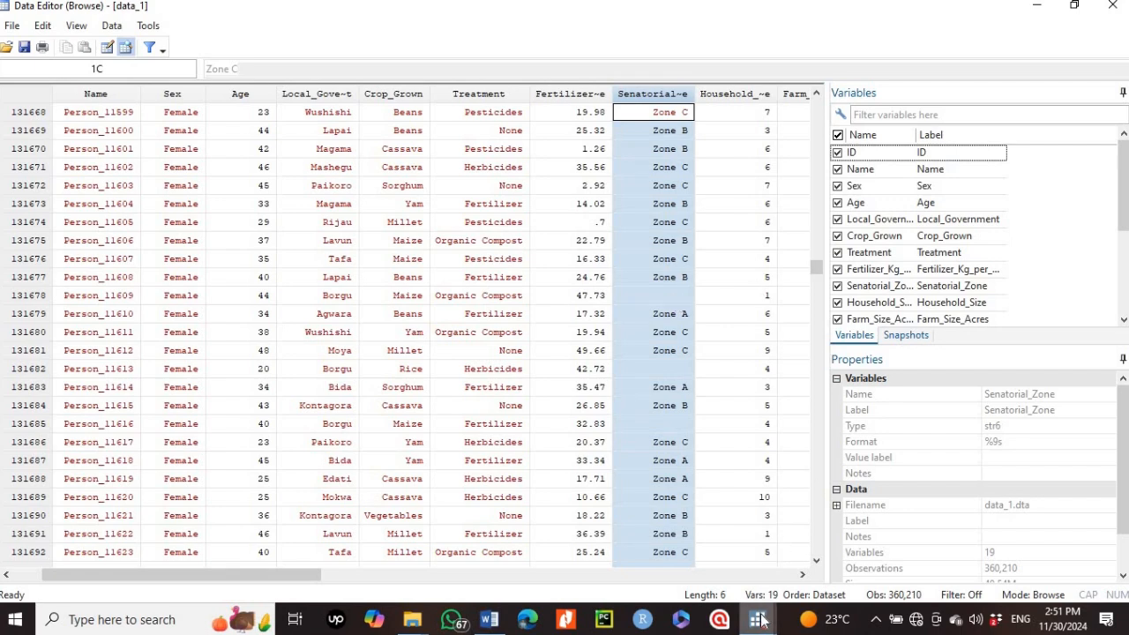
# Step: Return to the main Stata window and tabulate Local_Government, viewing the full frequency table in an enlarged results area
pyautogui.moveTo(762, 621)
pyautogui.click(583, 566)
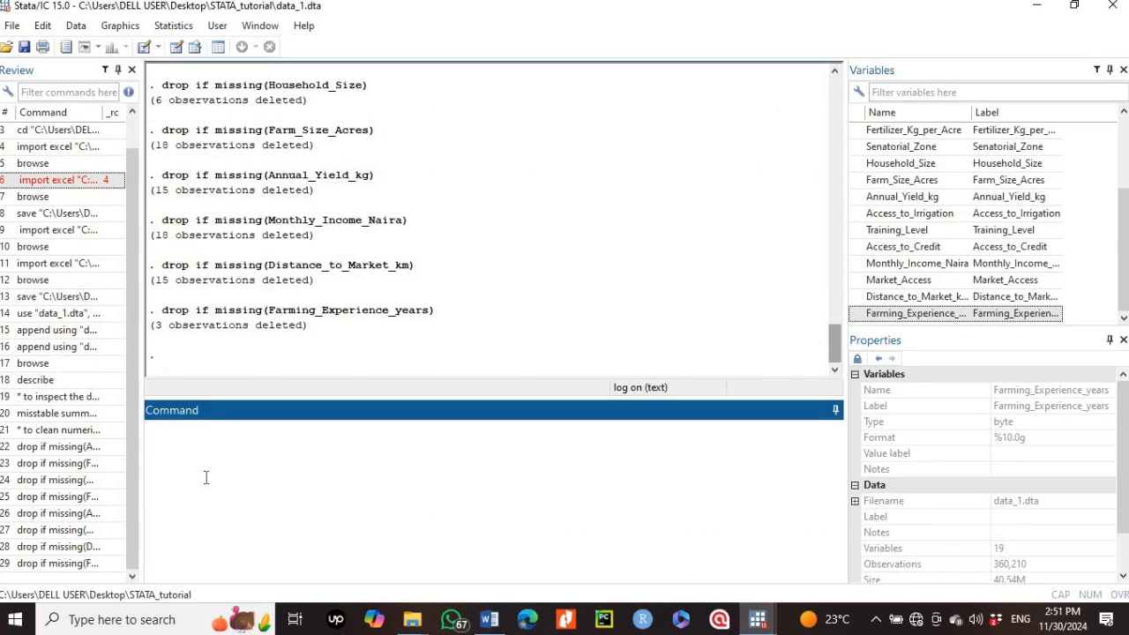
pyautogui.write('tabulate')
pyautogui.scroll(2, 1126, 167)
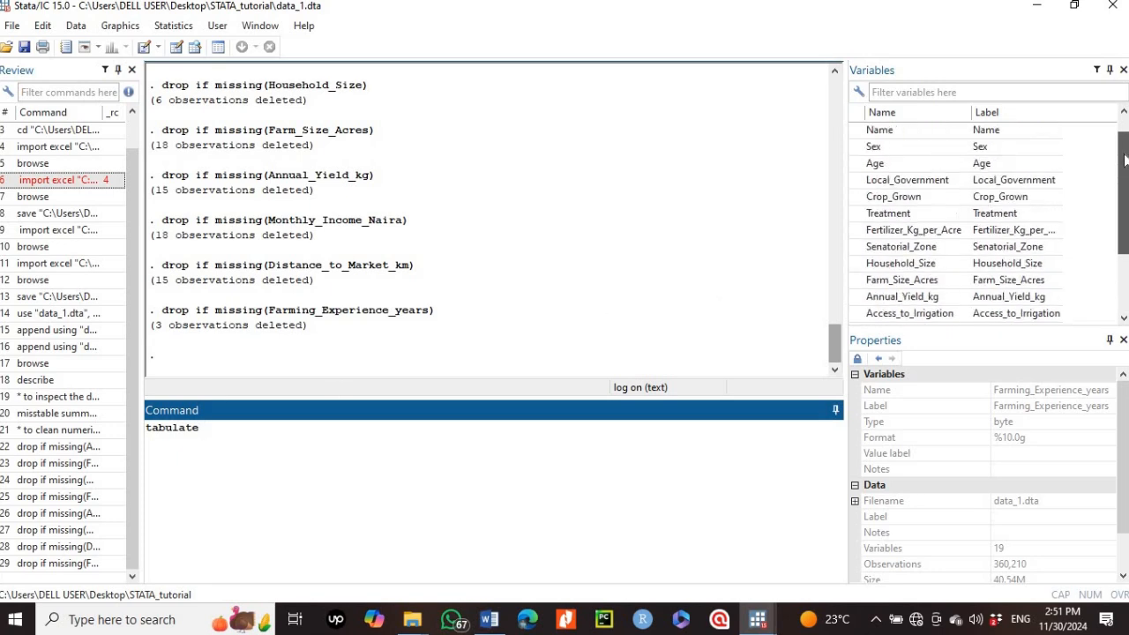
pyautogui.doubleClick(909, 181)
pyautogui.press('Return')
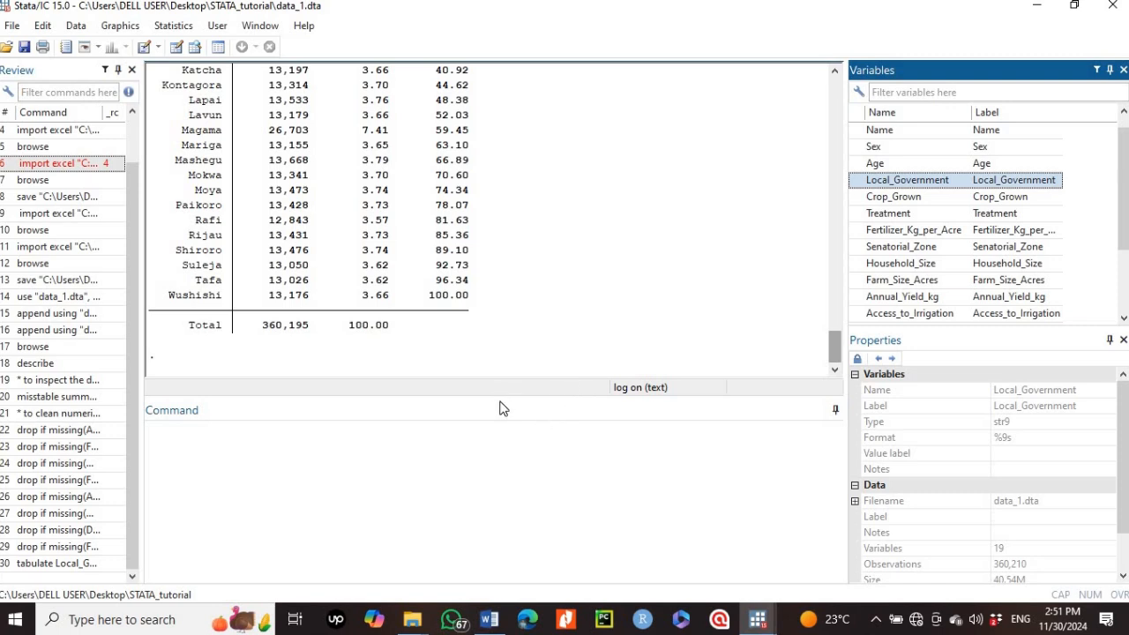
pyautogui.moveTo(500, 398); pyautogui.dragTo(513, 516)
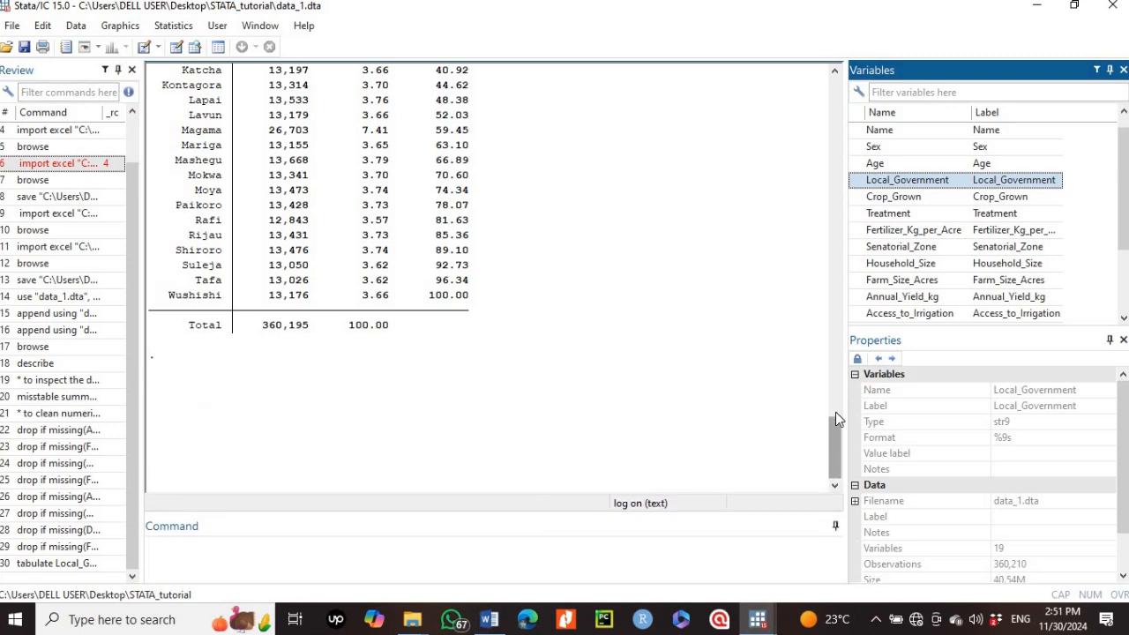
pyautogui.moveTo(833, 437); pyautogui.dragTo(832, 425)
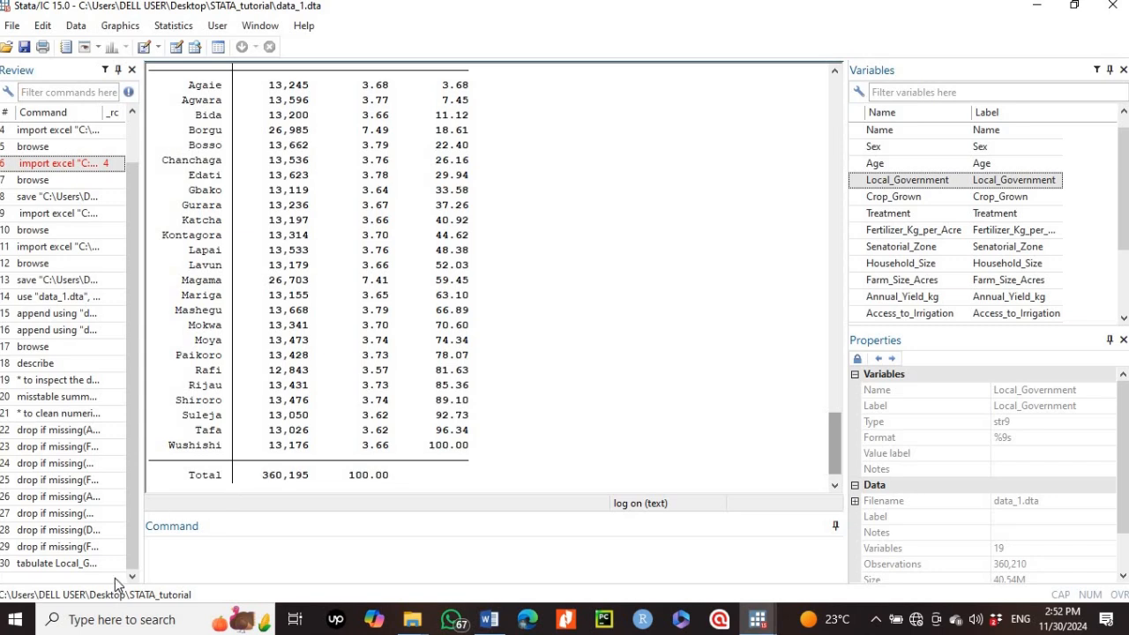
# Step: Run tabulate on Senatorial_Zone to get its frequency table
pyautogui.click(173, 546)
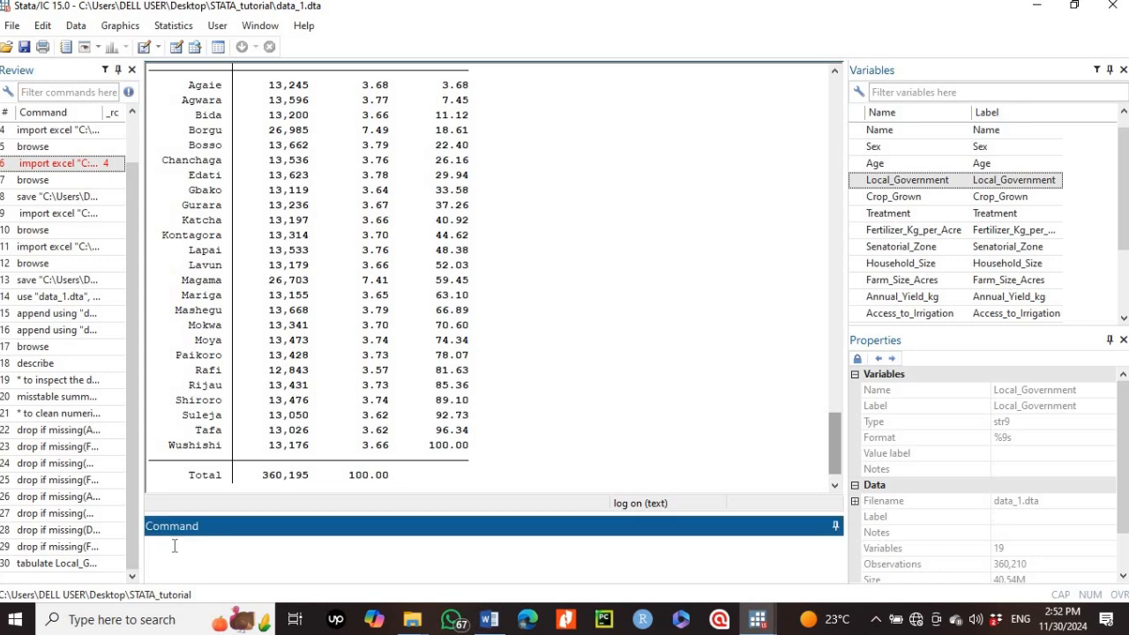
pyautogui.write('tabult')
pyautogui.press('BackSpace')
pyautogui.write('ate')
pyautogui.doubleClick(918, 252)
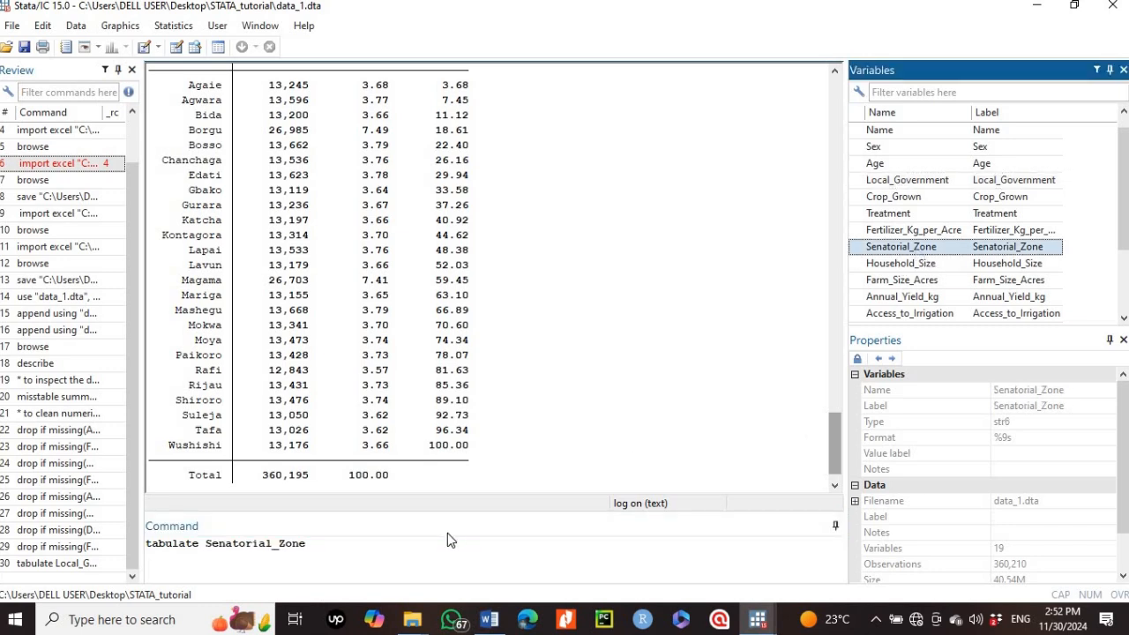
pyautogui.press('Return')
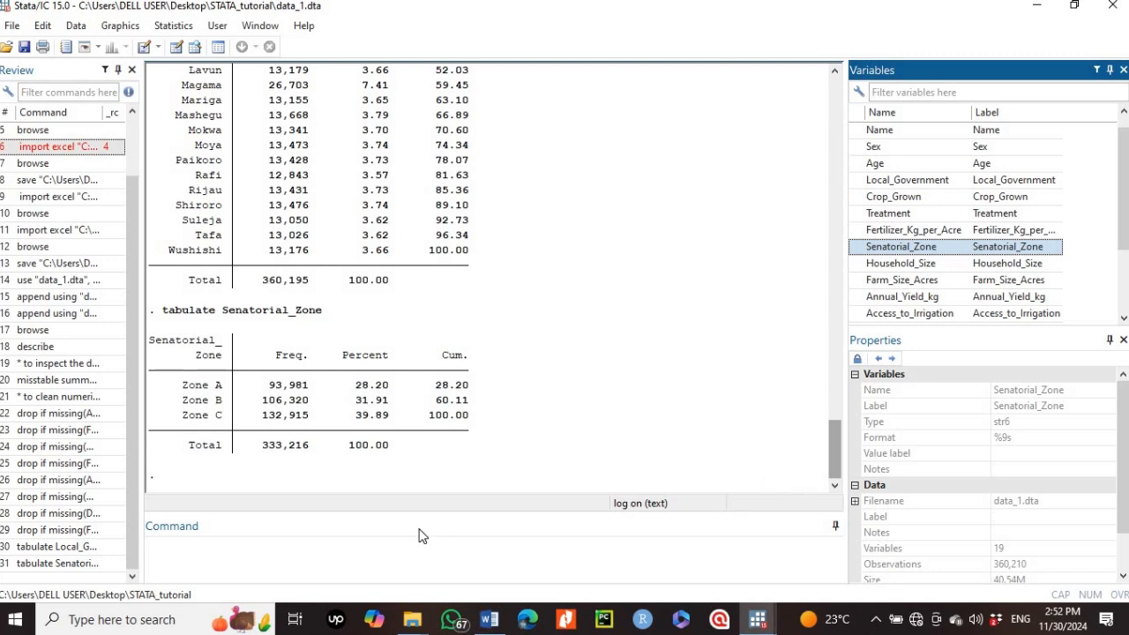
# Step: Enlarge the command area and write the comment "* to replace missing values in the senatorial zone where local goverment is Borgu and empty with zone c"
pyautogui.moveTo(459, 511); pyautogui.dragTo(457, 480)
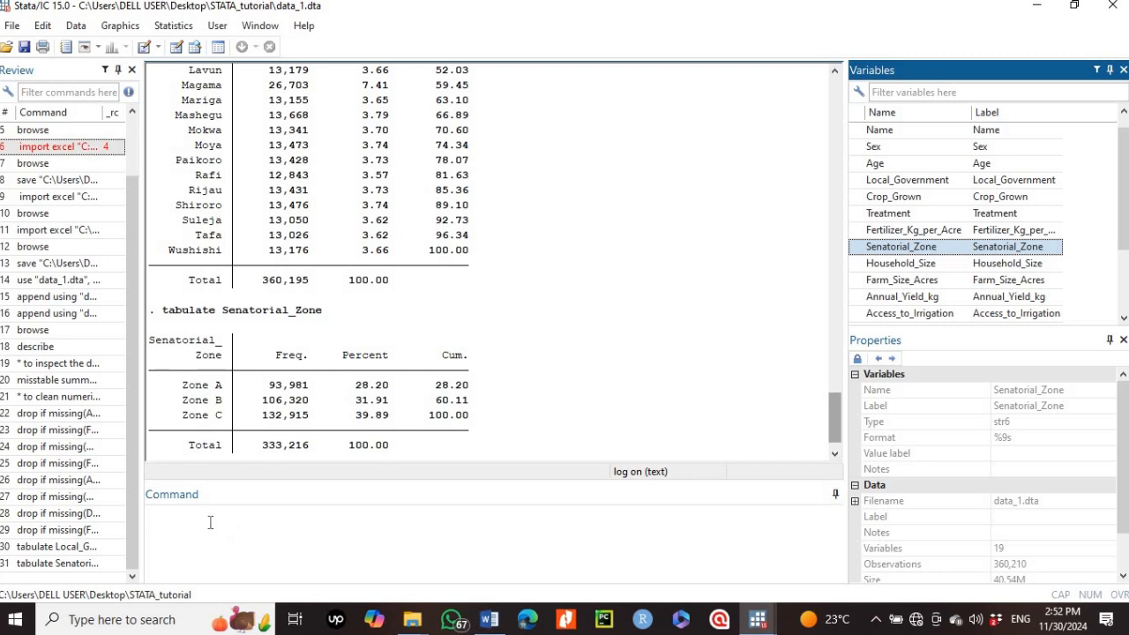
pyautogui.click(210, 523)
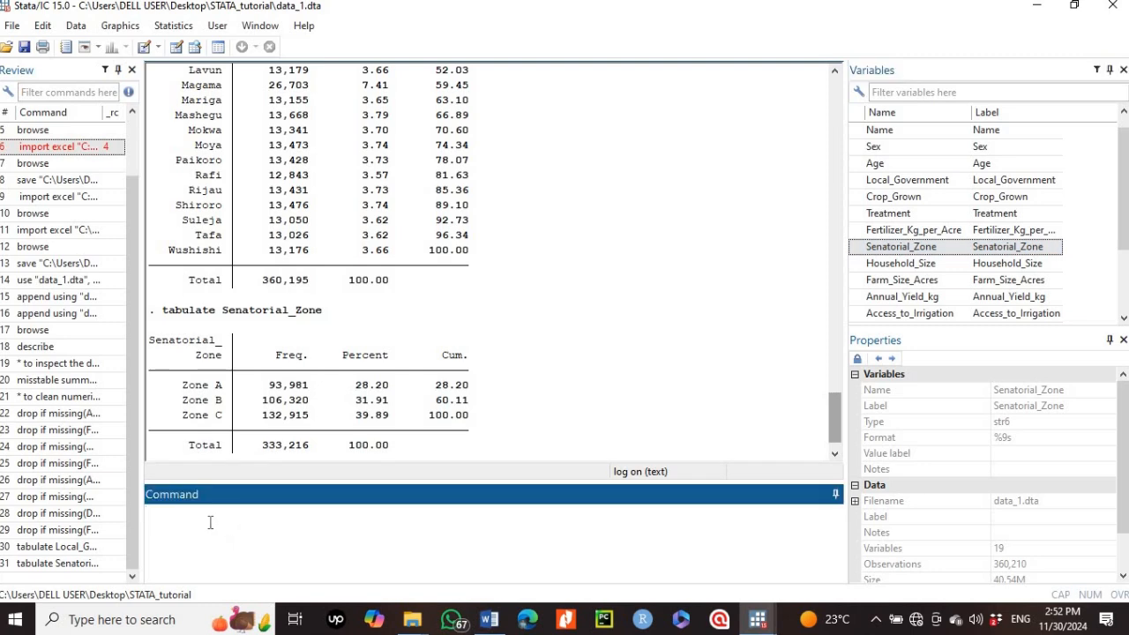
pyautogui.write('* to replace missing values in the senatorial ')
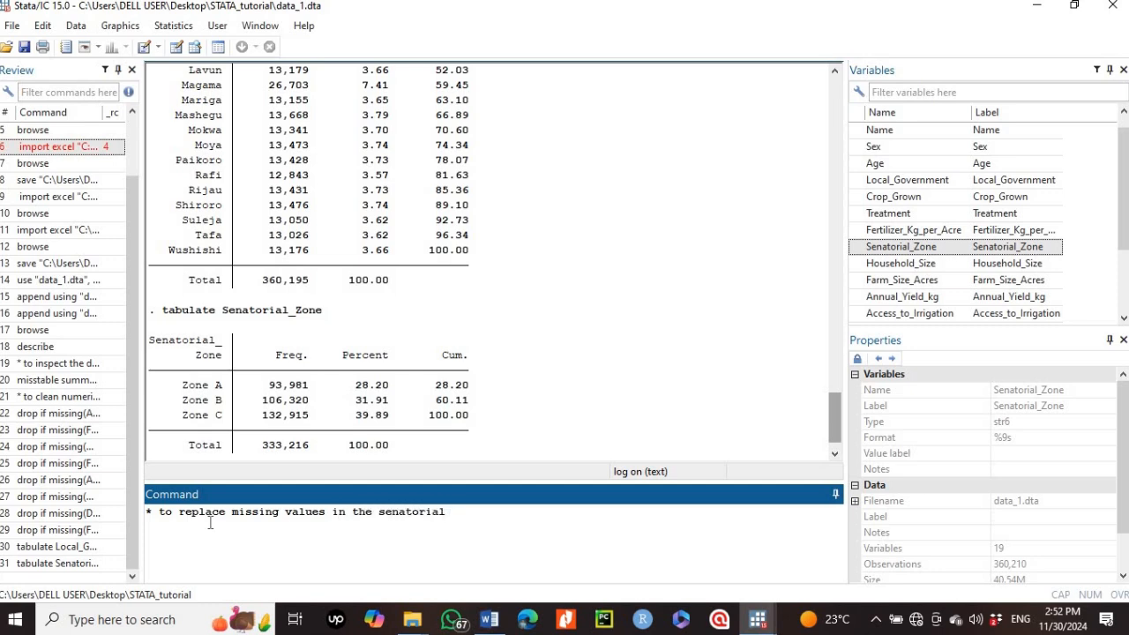
pyautogui.write('zone where local goverment u')
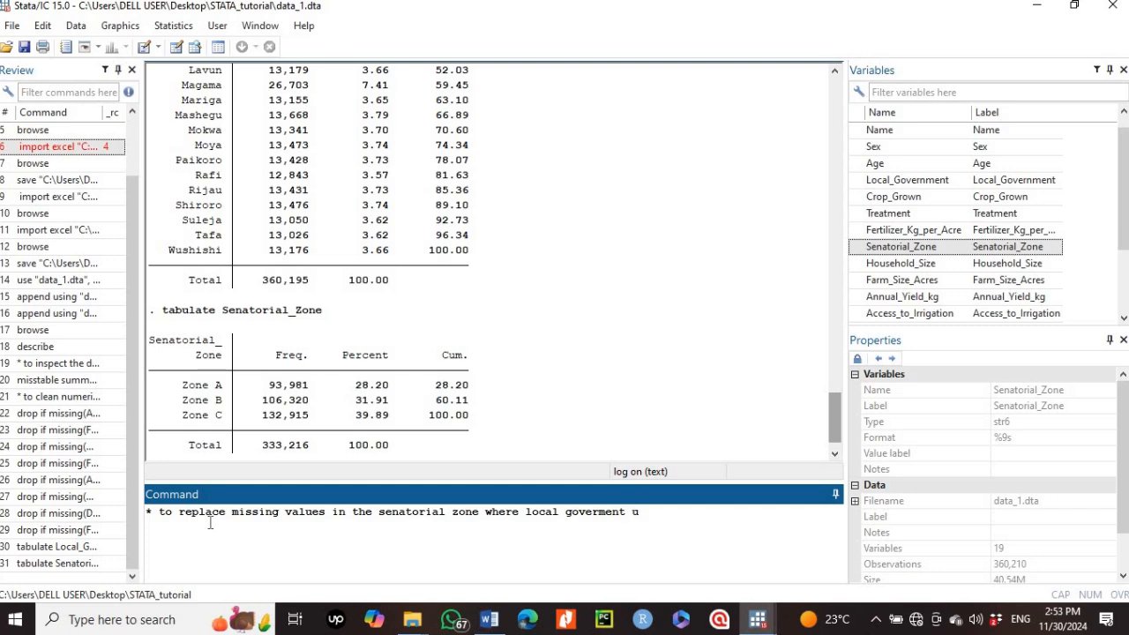
pyautogui.press('BackSpace')
pyautogui.write('is Borgu and empty with zone c')
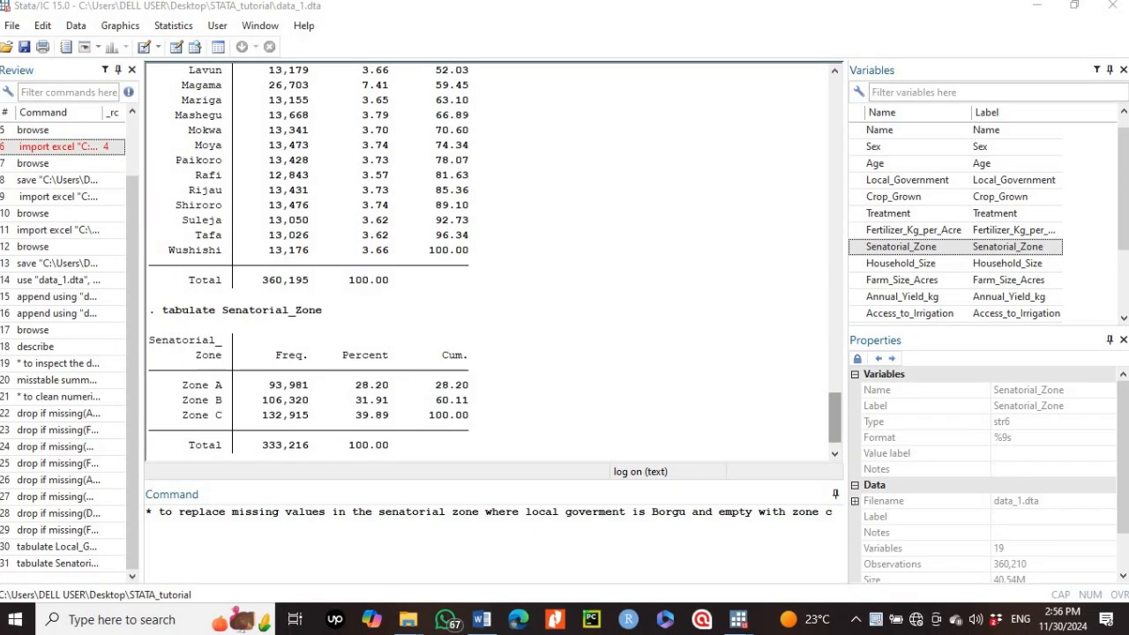
pyautogui.click(839, 513)
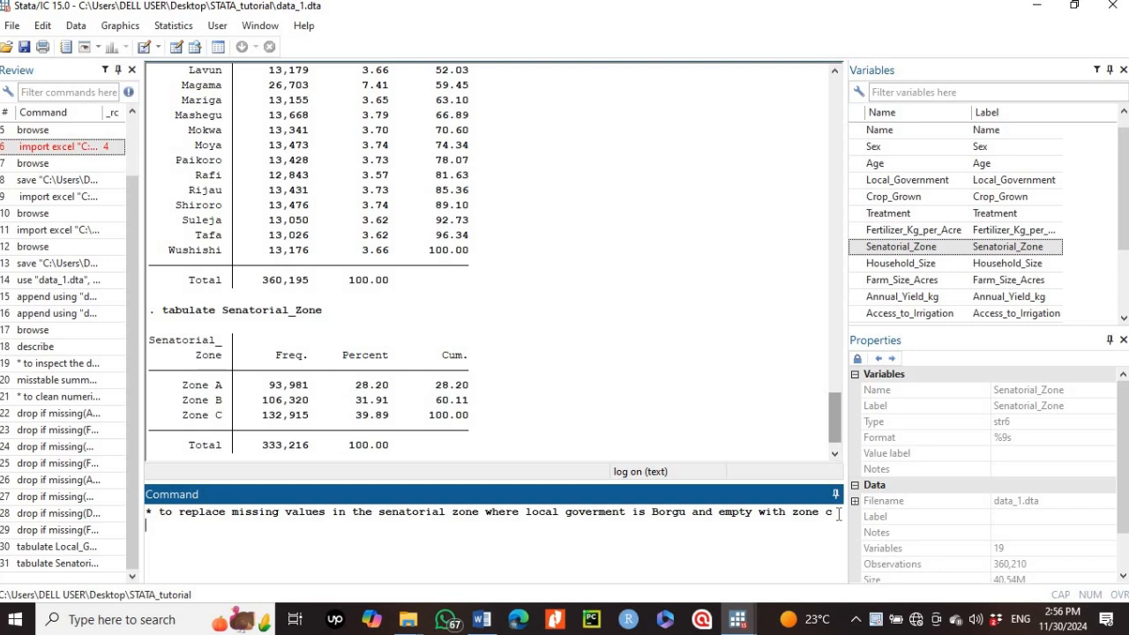
# Step: On a new line below the comment, start a replace command that sets Senatorial_Zone = "Zone C", ending with if
pyautogui.write('replace')
pyautogui.doubleClick(909, 252)
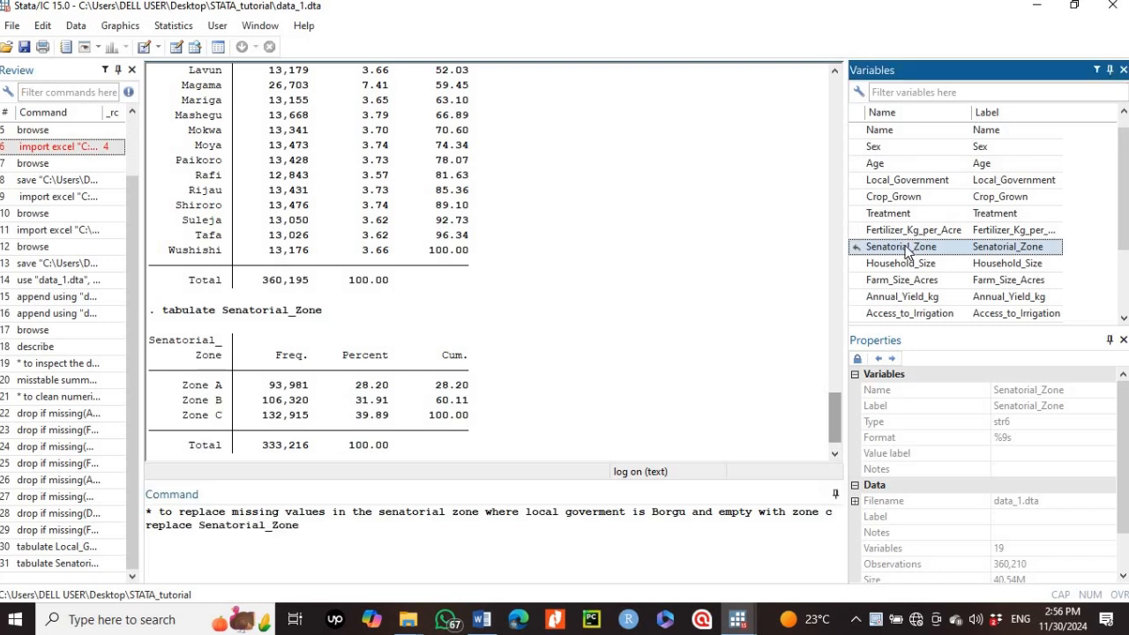
pyautogui.click(327, 525)
pyautogui.write('= ')
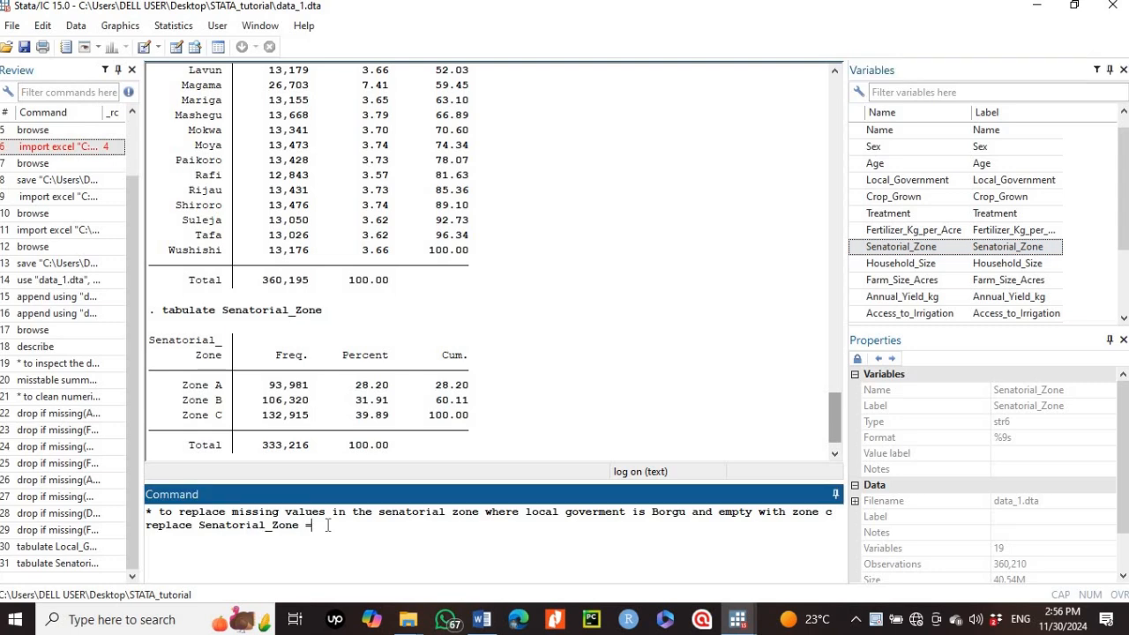
pyautogui.write('"Zone C" if')
# Step: Complete the replace command with the condition Local_Government == "Borgu" & Senatorial_Zone == ""
pyautogui.doubleClick(898, 179)
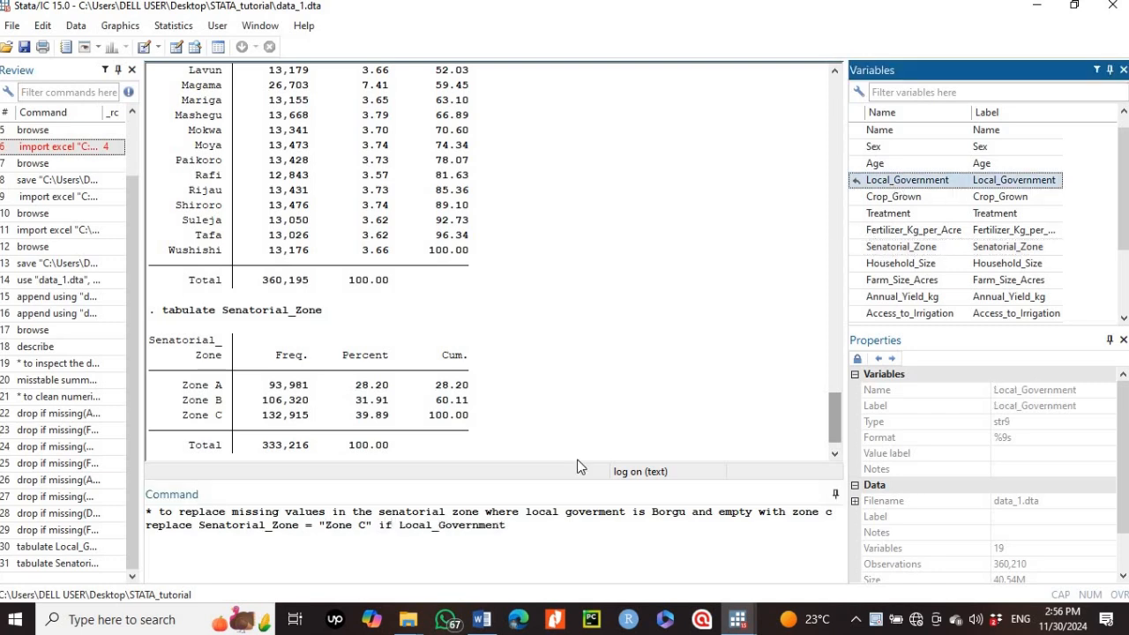
pyautogui.click(521, 526)
pyautogui.write('==')
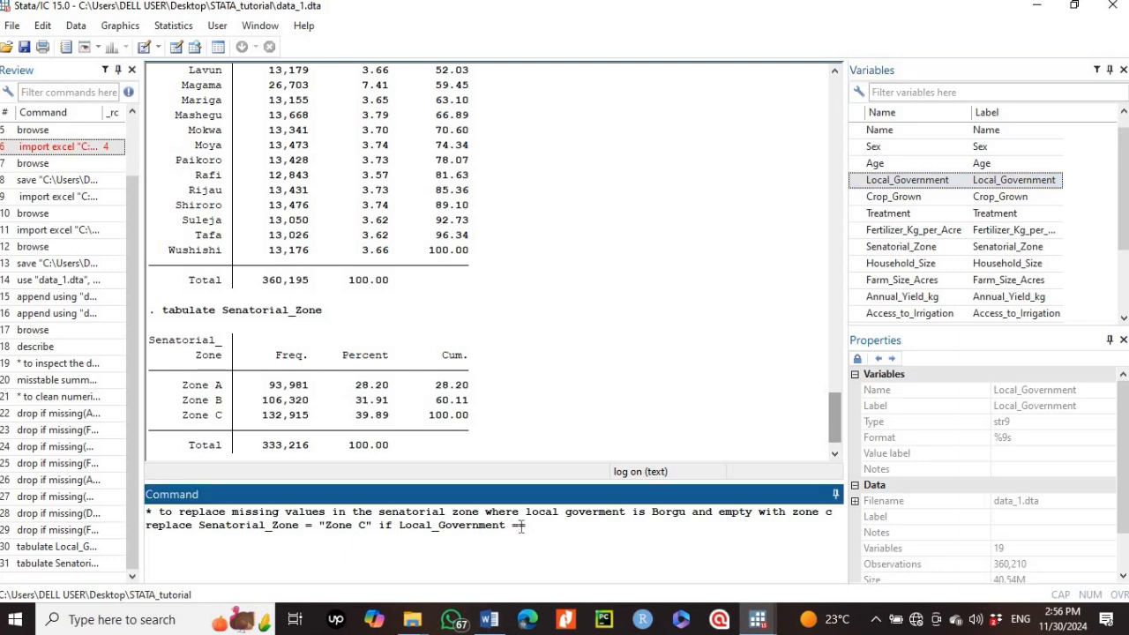
pyautogui.write(' "Borgu" &')
pyautogui.click(911, 249)
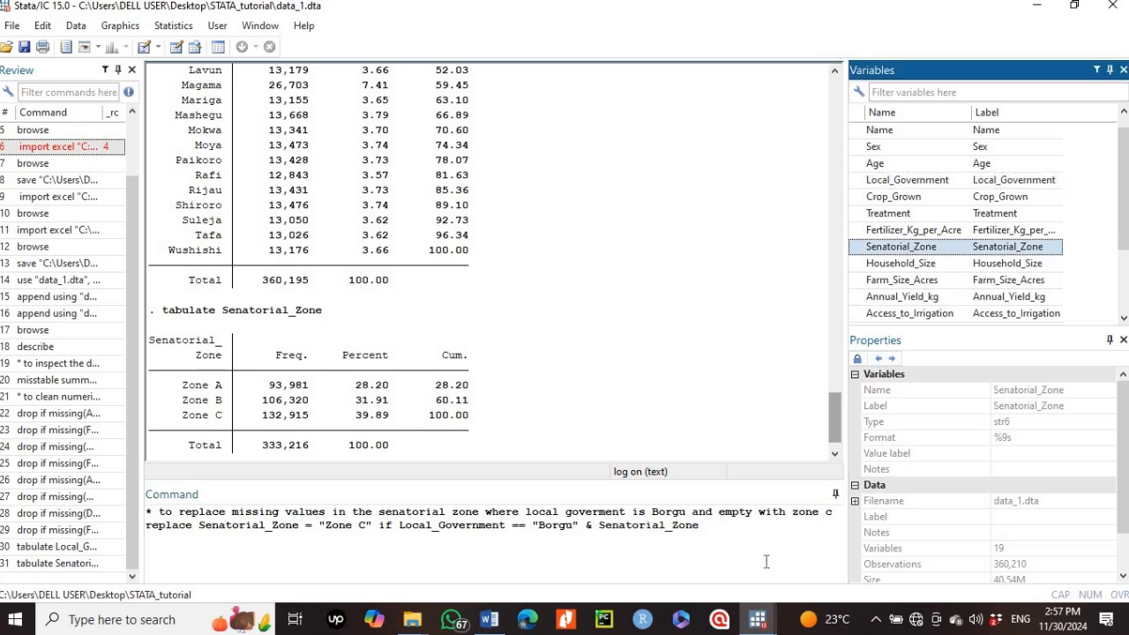
pyautogui.click(740, 535)
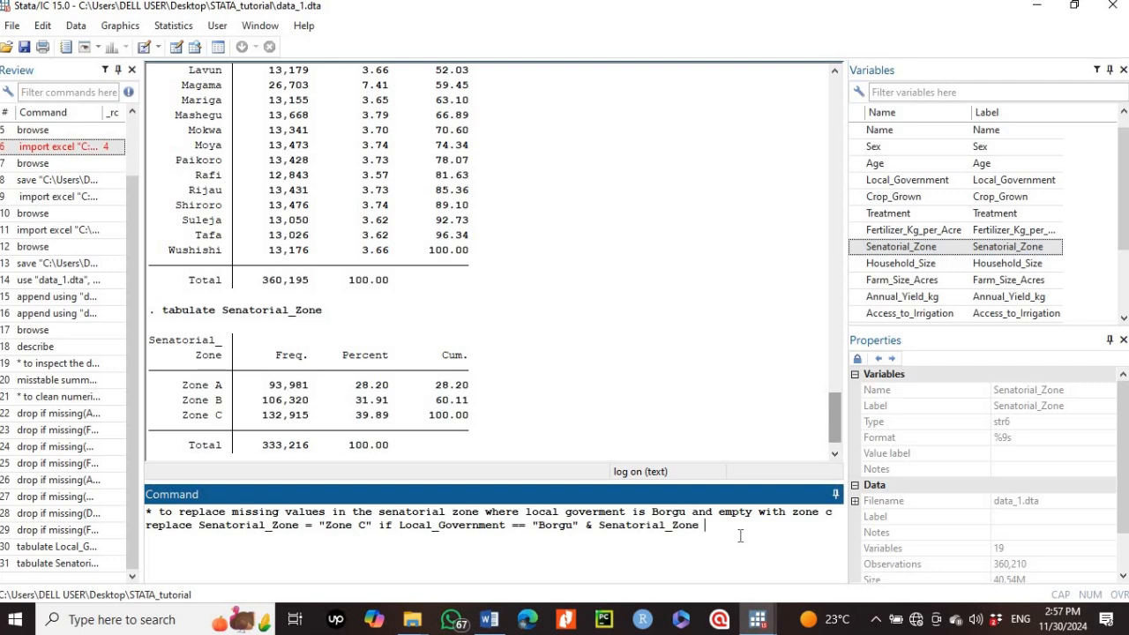
pyautogui.write('== ""')
# Step: Switch to the Data Editor and examine row 131678, a Borgu record with a blank Senatorial_Zone
pyautogui.moveTo(758, 620)
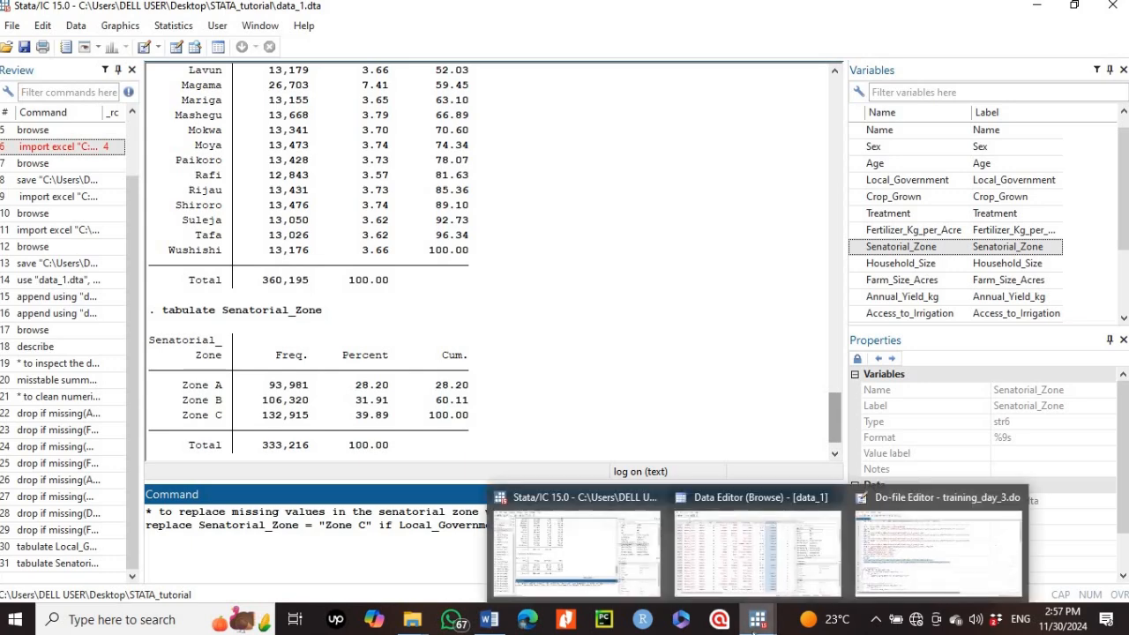
pyautogui.click(737, 561)
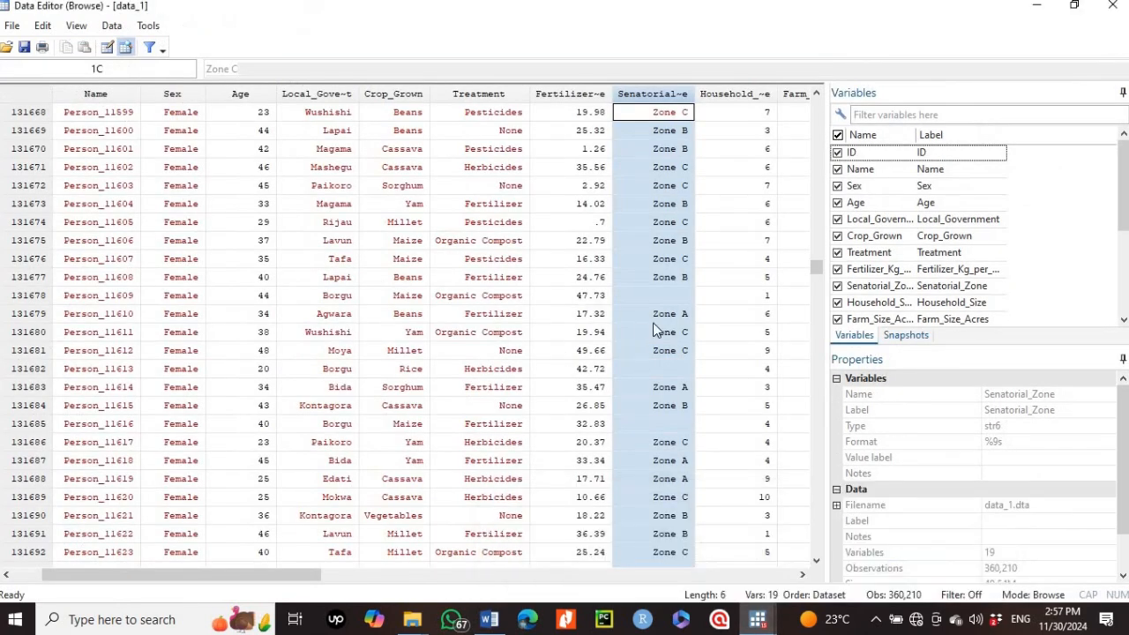
pyautogui.click(668, 301)
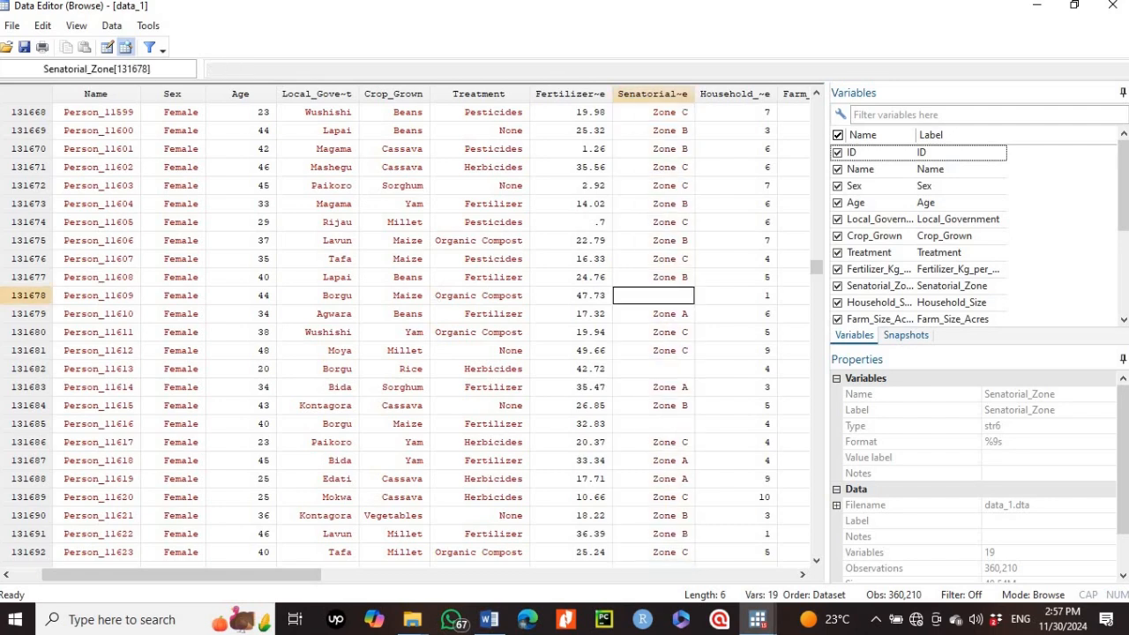
pyautogui.click(10, 300)
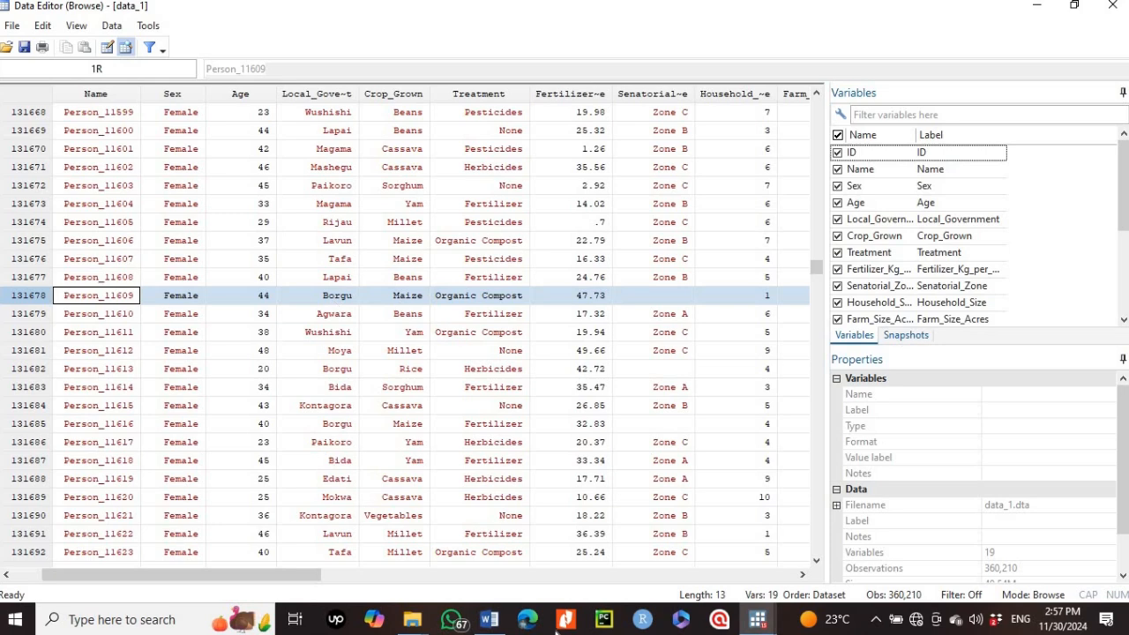
# Step: Return to the main Stata window and run the comment together with the replace command for Borgu
pyautogui.moveTo(760, 625)
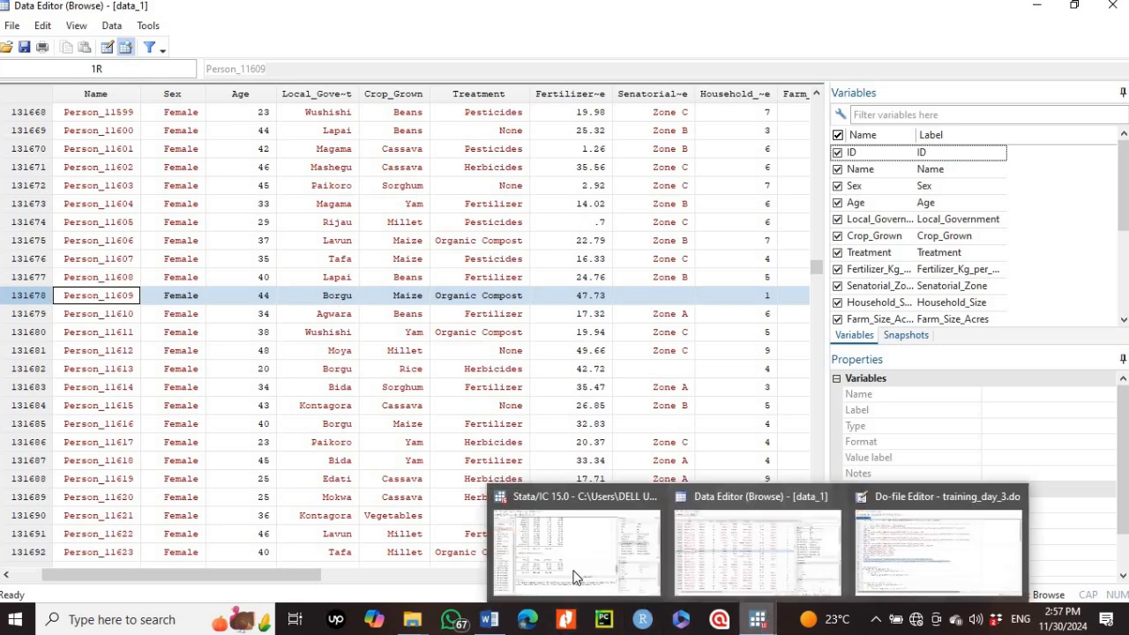
pyautogui.click(577, 576)
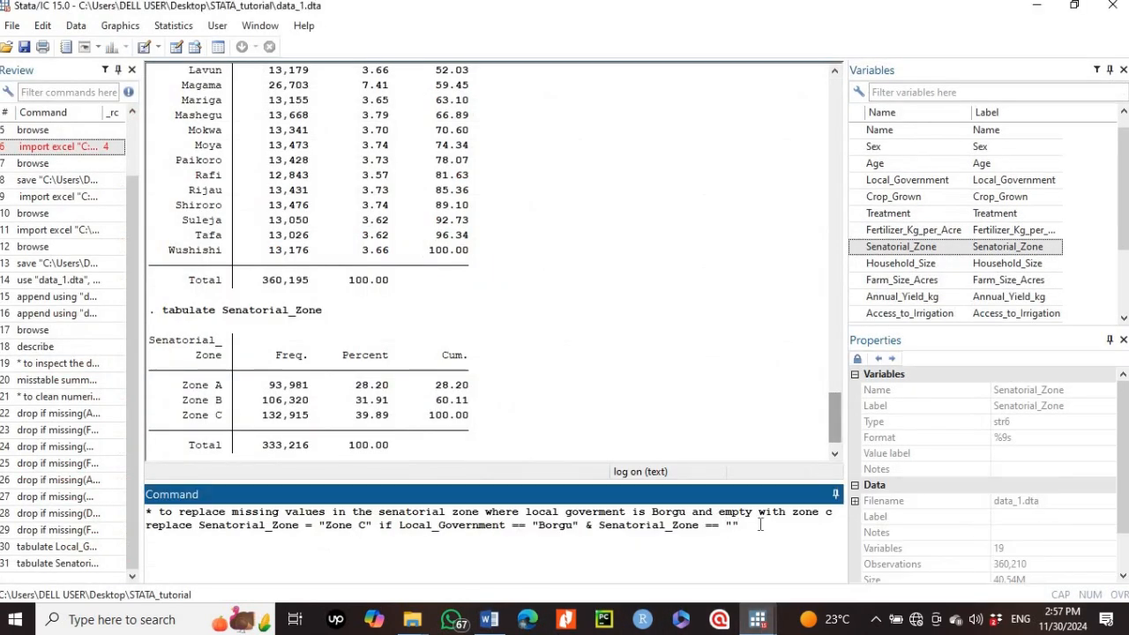
pyautogui.press('Return')
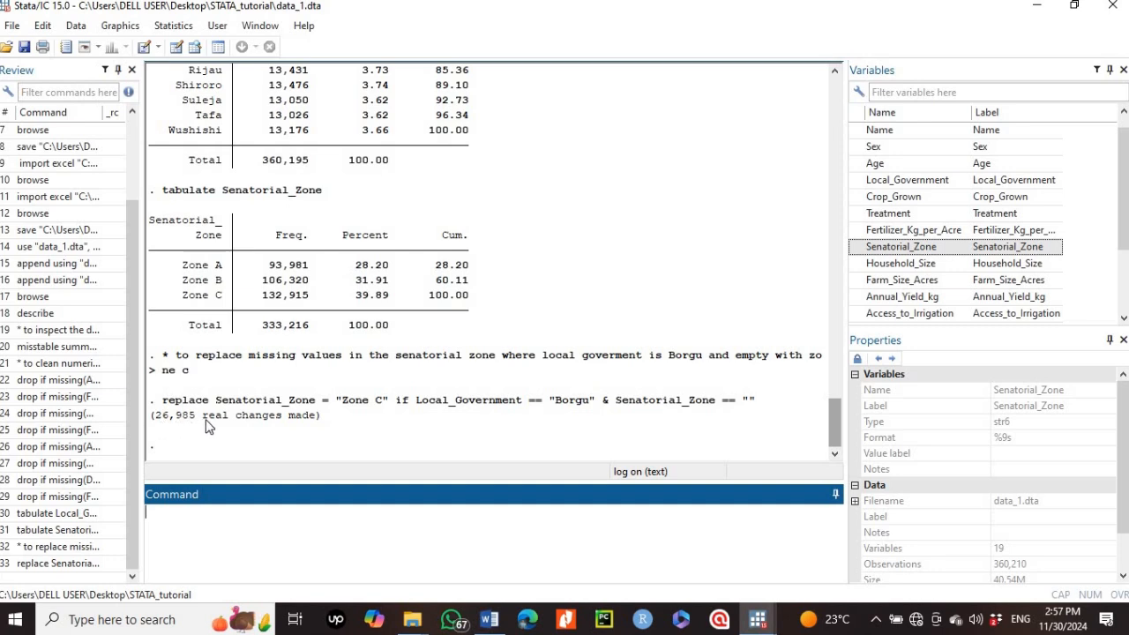
# Step: Review the earlier Local_Government frequency table in the results to compare the Borgu count with the number of replacements
pyautogui.click(835, 69)
pyautogui.click(835, 69)
pyautogui.click(835, 69)
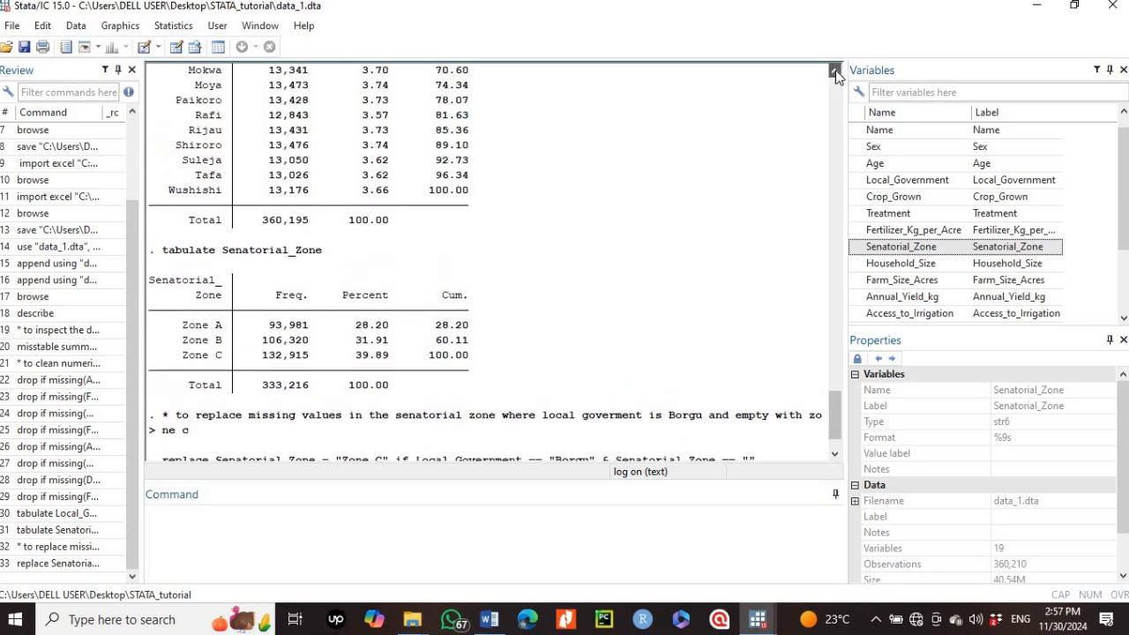
pyautogui.click(835, 70)
pyautogui.click(836, 70)
pyautogui.click(835, 70)
pyautogui.click(835, 69)
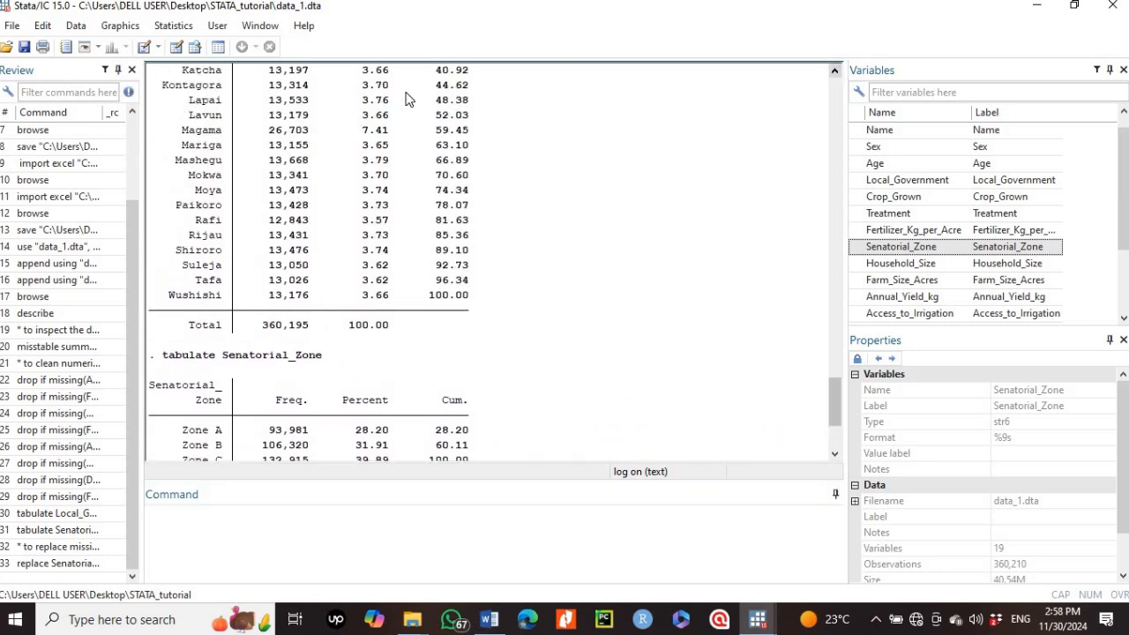
pyautogui.click(835, 70)
pyautogui.click(835, 69)
pyautogui.click(836, 70)
pyautogui.click(835, 70)
pyautogui.click(835, 69)
pyautogui.click(836, 70)
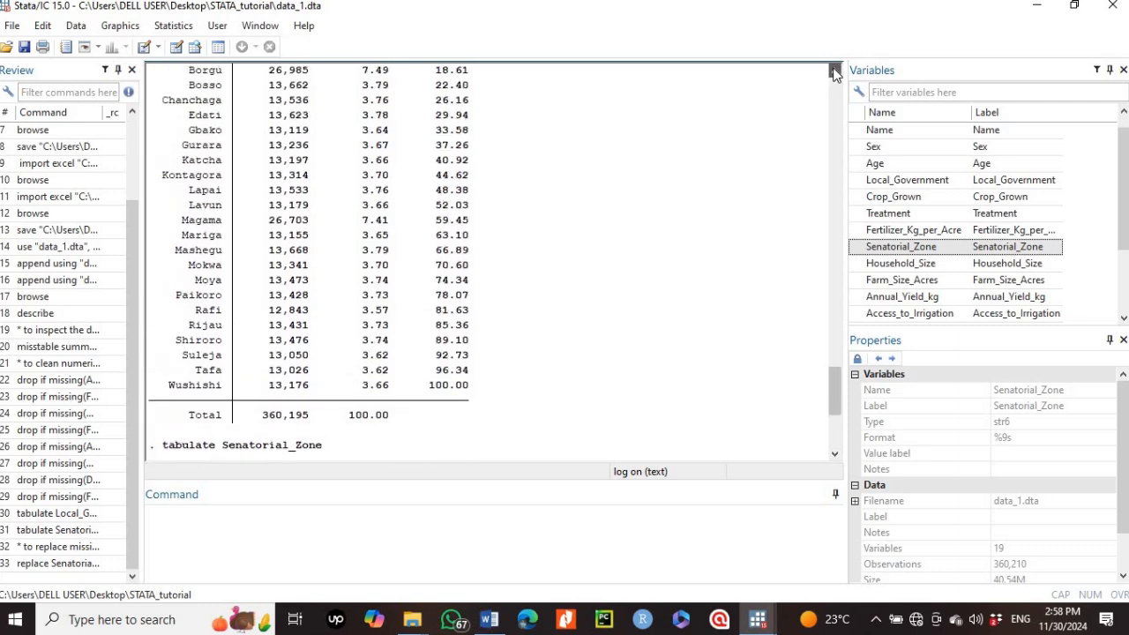
pyautogui.click(835, 70)
pyautogui.click(835, 70)
pyautogui.click(835, 69)
pyautogui.click(836, 70)
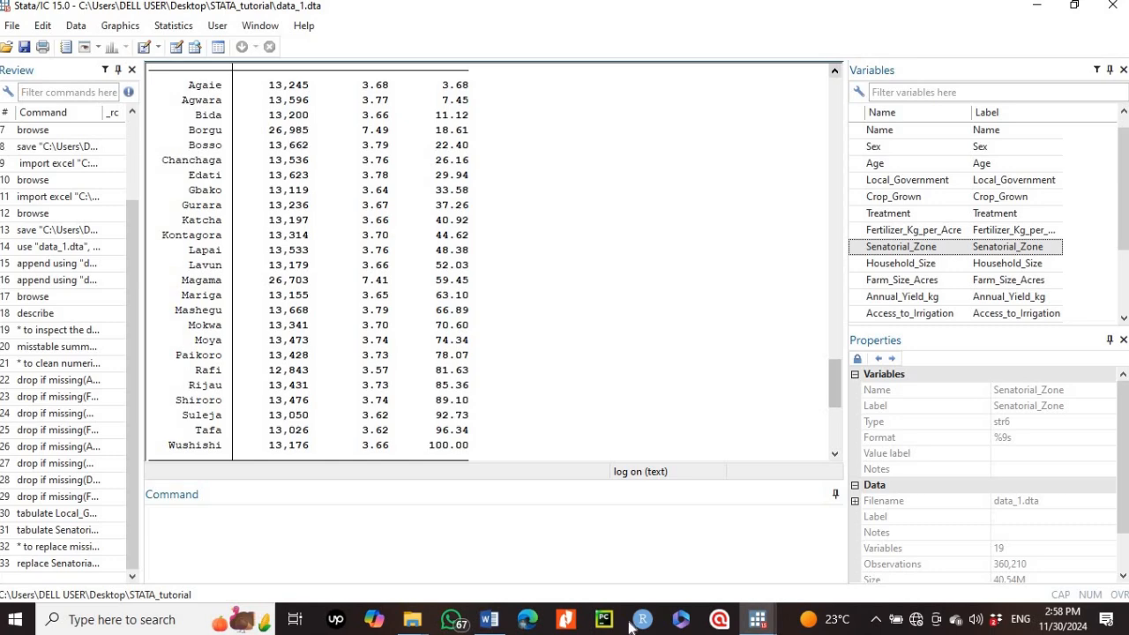
# Step: Check the Senatorial_Zone value of row 131678 in the Data Editor, then return to the main Stata window
pyautogui.moveTo(757, 619)
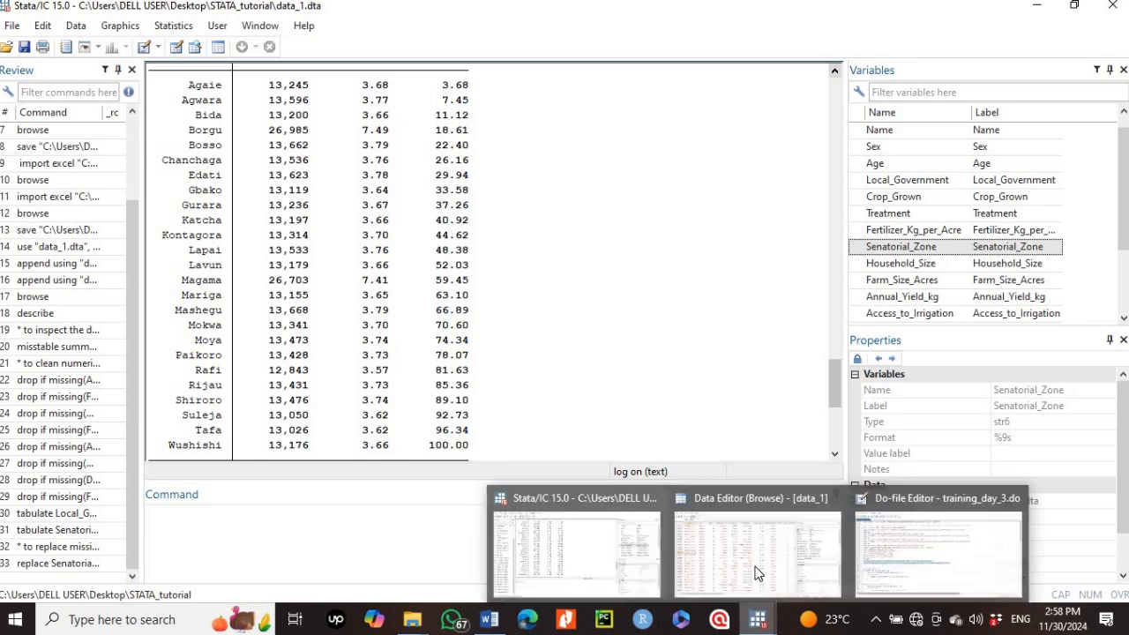
pyautogui.click(758, 554)
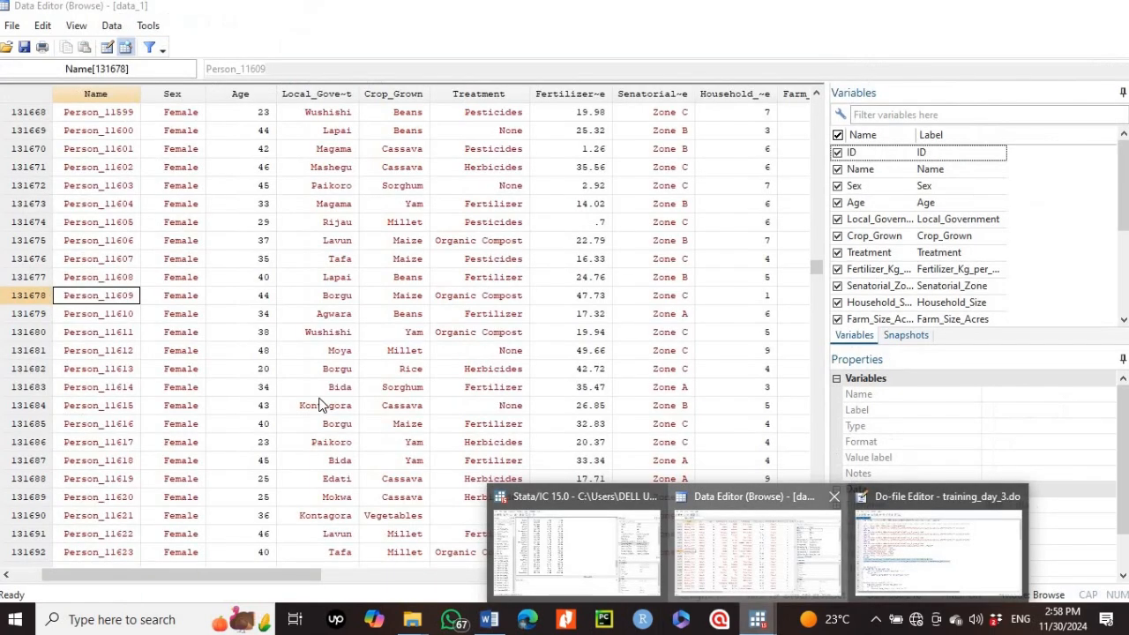
pyautogui.click(24, 301)
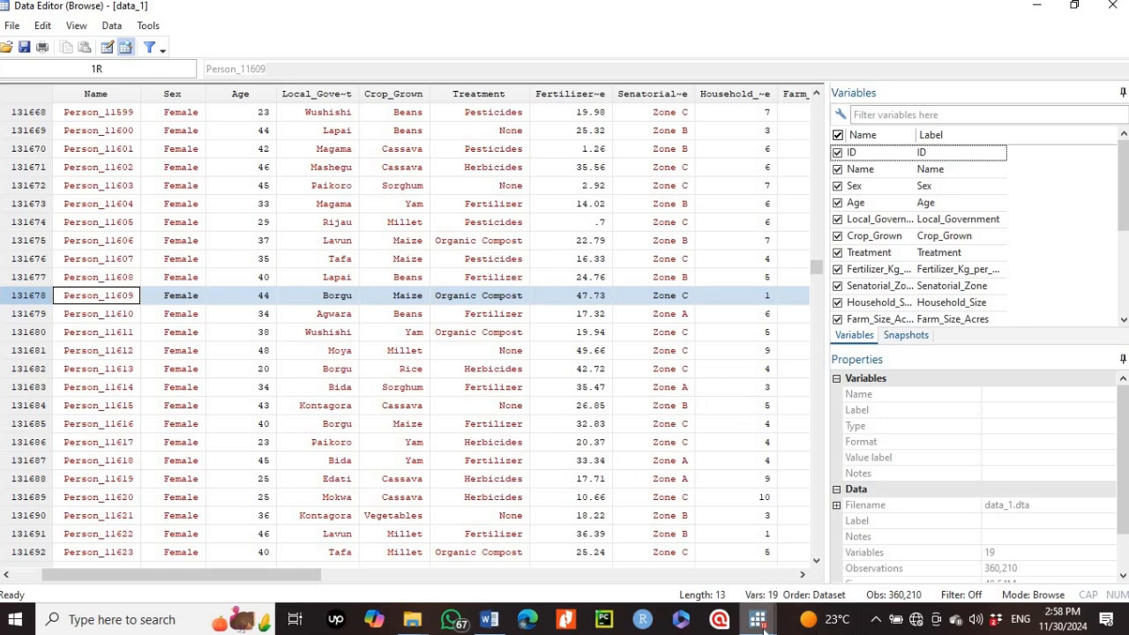
pyautogui.moveTo(757, 619)
pyautogui.click(572, 569)
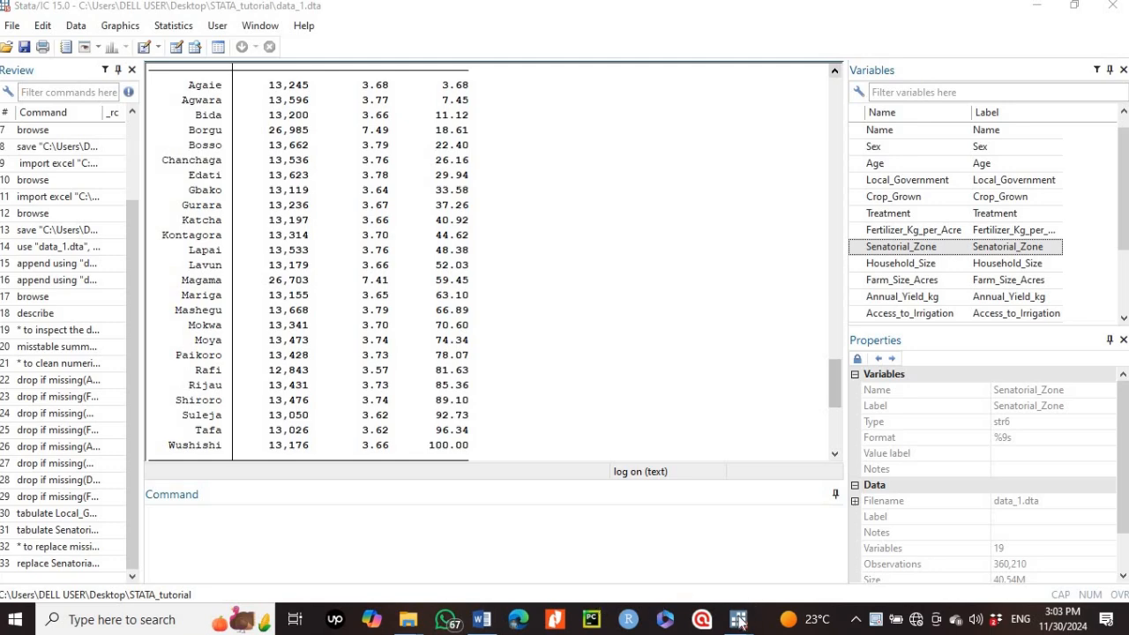
# Step: Switch to the Data Editor and select the Treatment column to examine its categories
pyautogui.moveTo(739, 620)
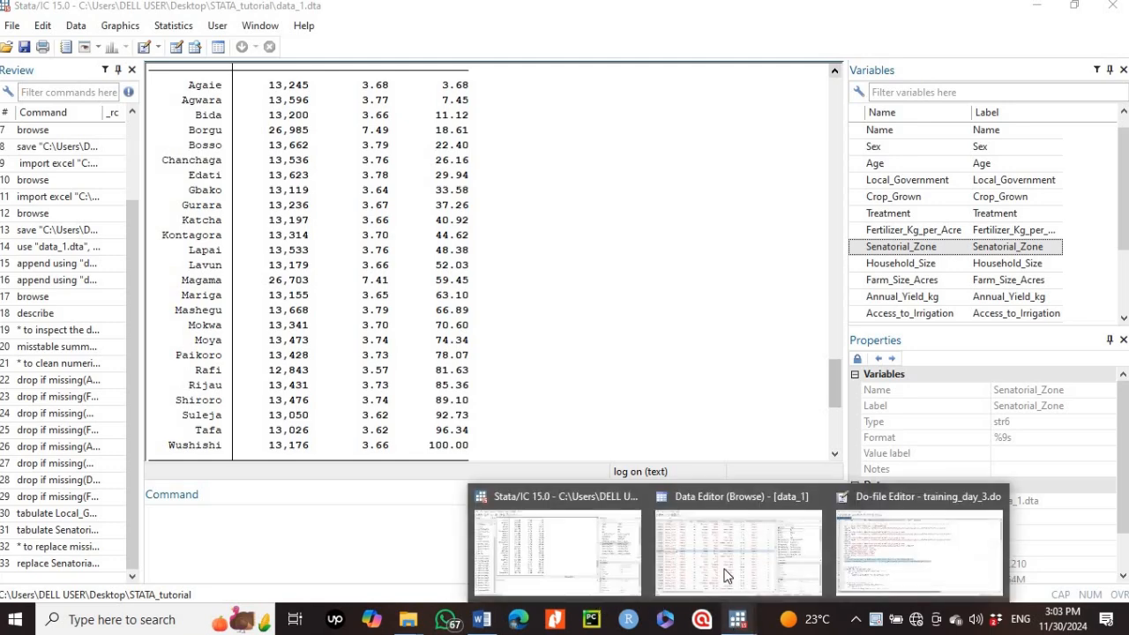
pyautogui.click(718, 546)
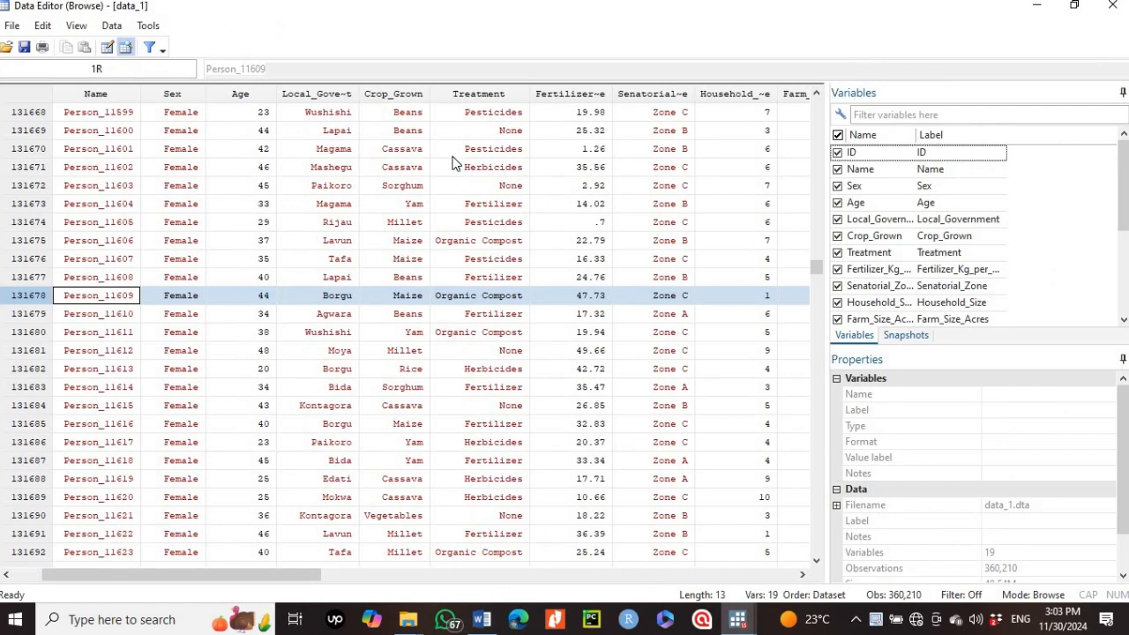
pyautogui.click(487, 91)
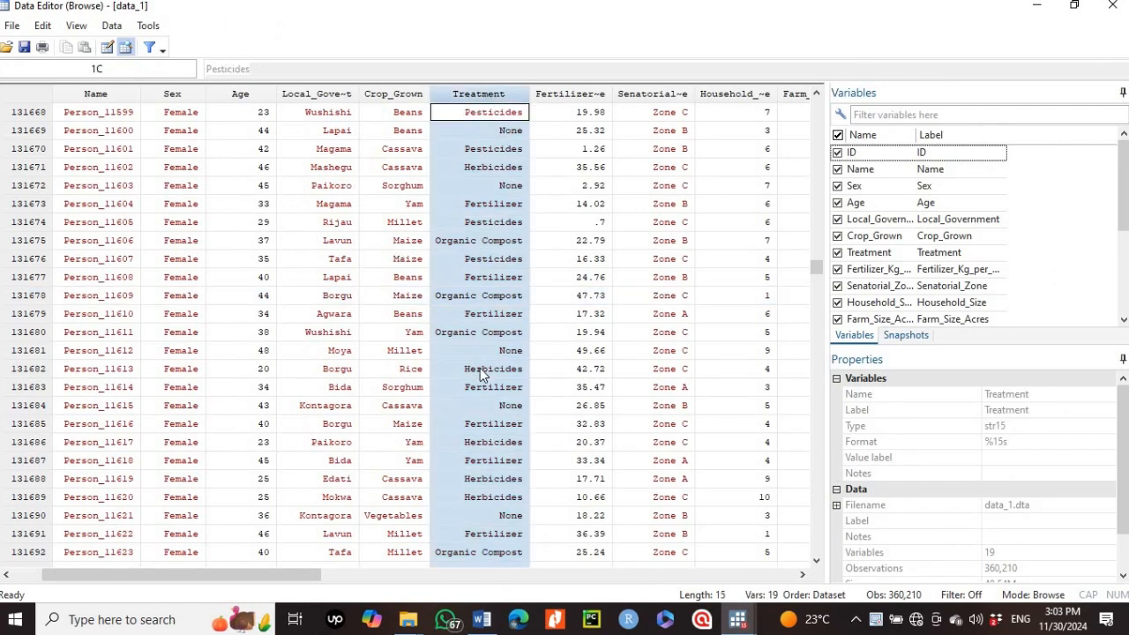
# Step: Return to the main Stata window and run tabulate Treatment to get its frequency table
pyautogui.moveTo(737, 619)
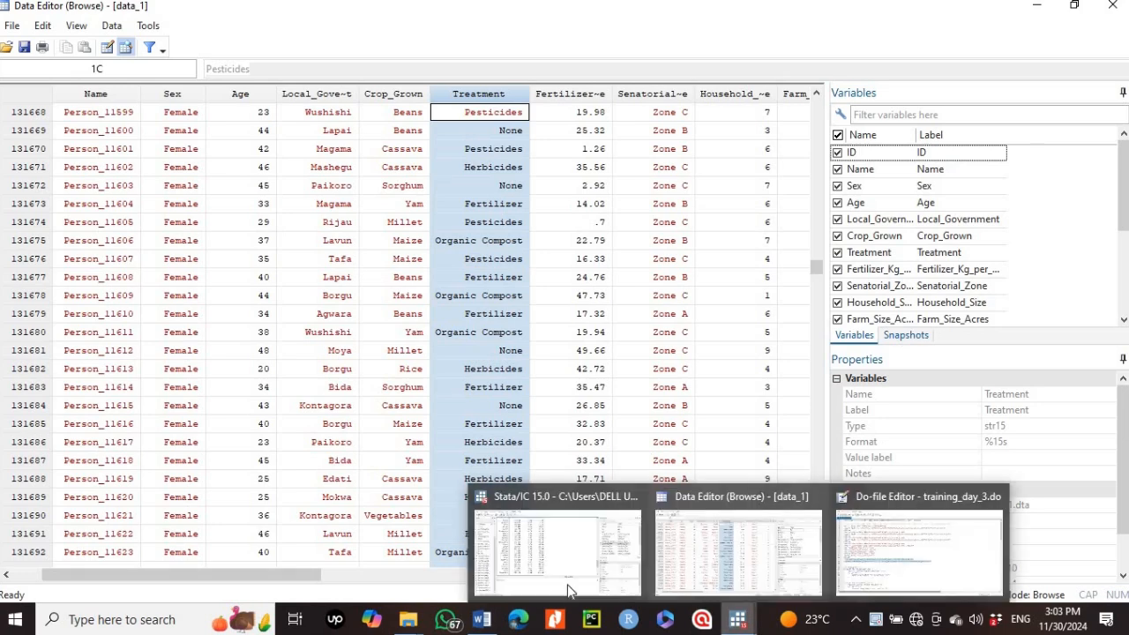
pyautogui.click(540, 569)
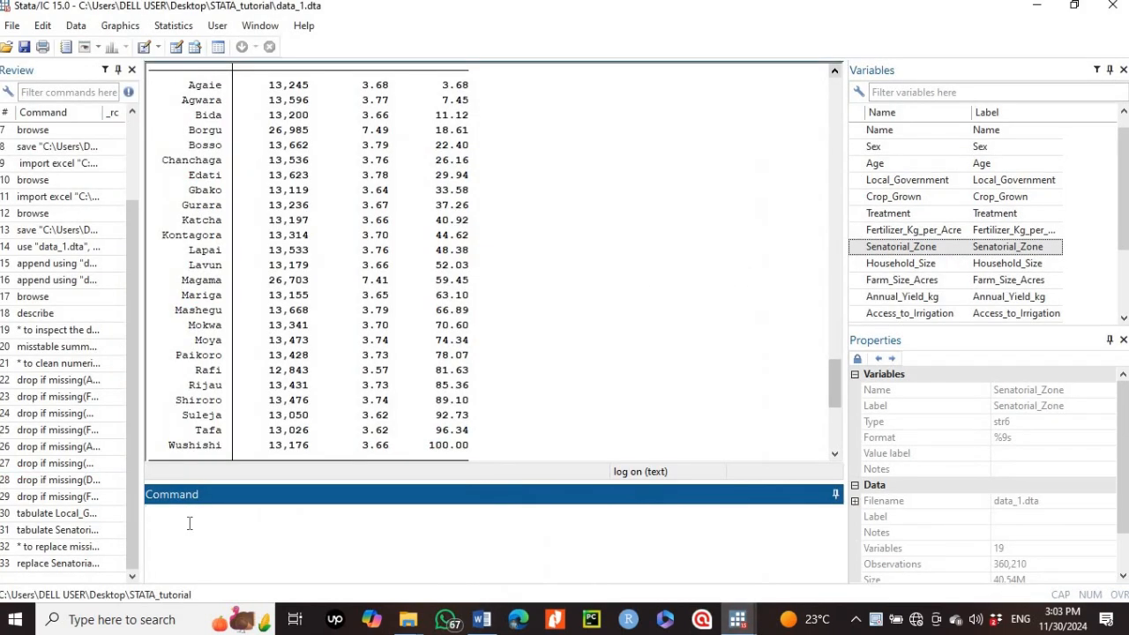
pyautogui.write('tabulate')
pyautogui.doubleClick(887, 214)
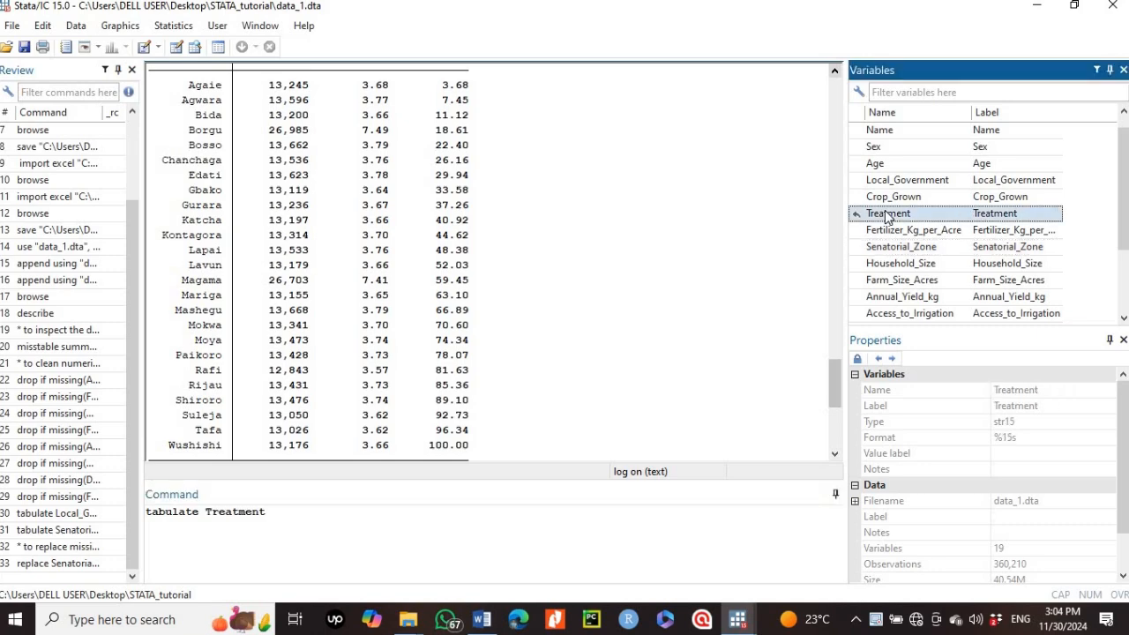
pyautogui.press('Return')
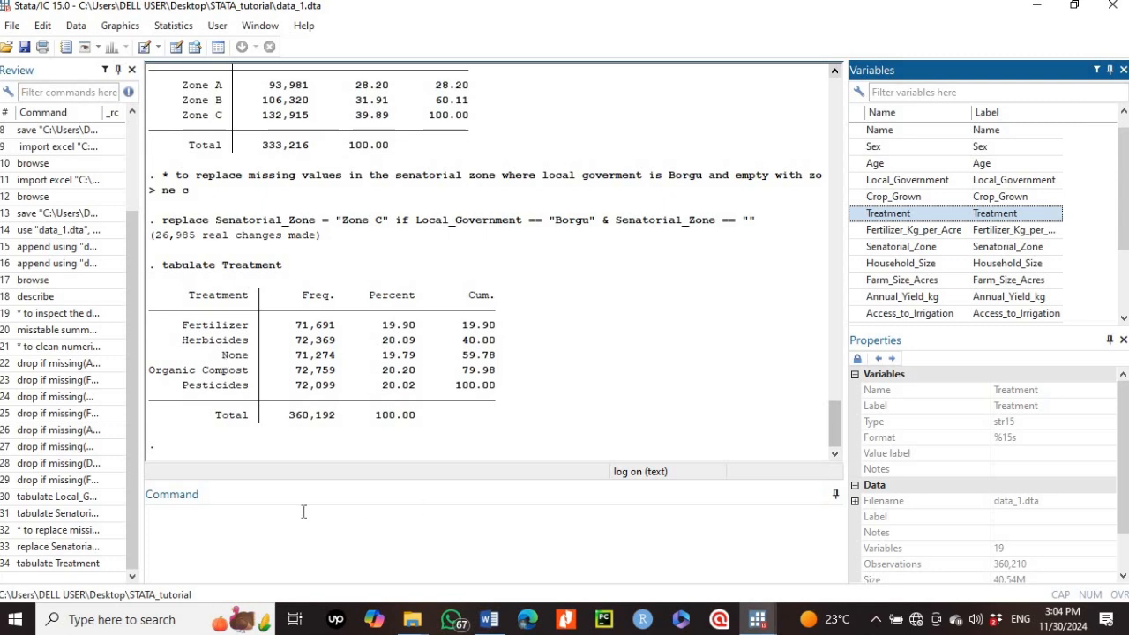
pyautogui.click(196, 520)
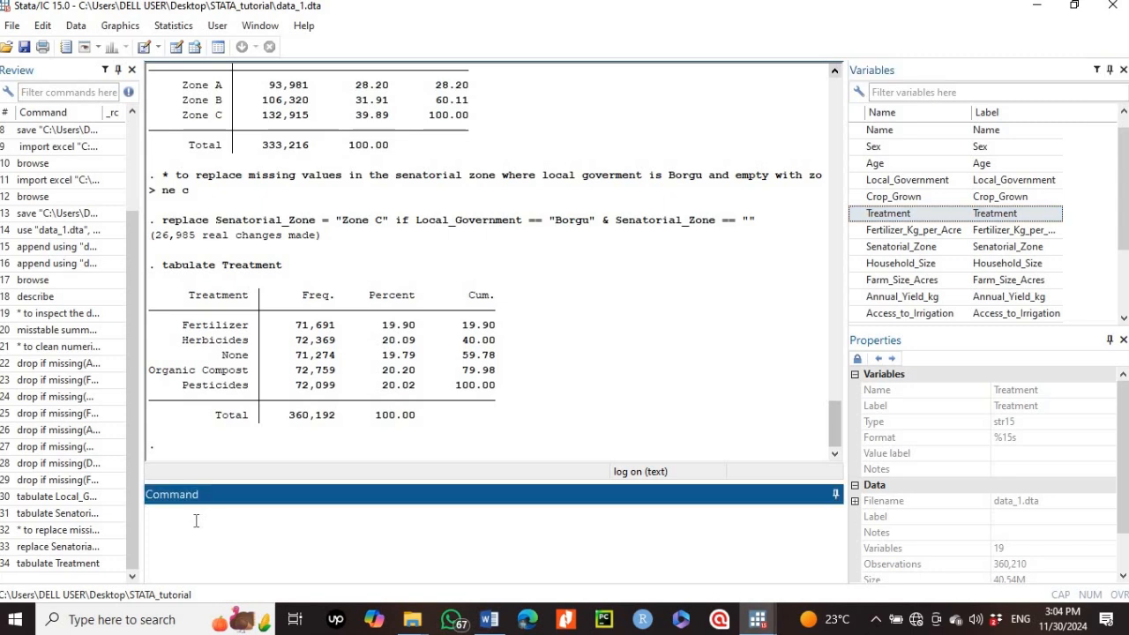
# Step: Write the comment * change the entry "non" to "No Treatment" as the first command line
pyautogui.write('* chan')
pyautogui.write('e the entry "non" to "No Trea')
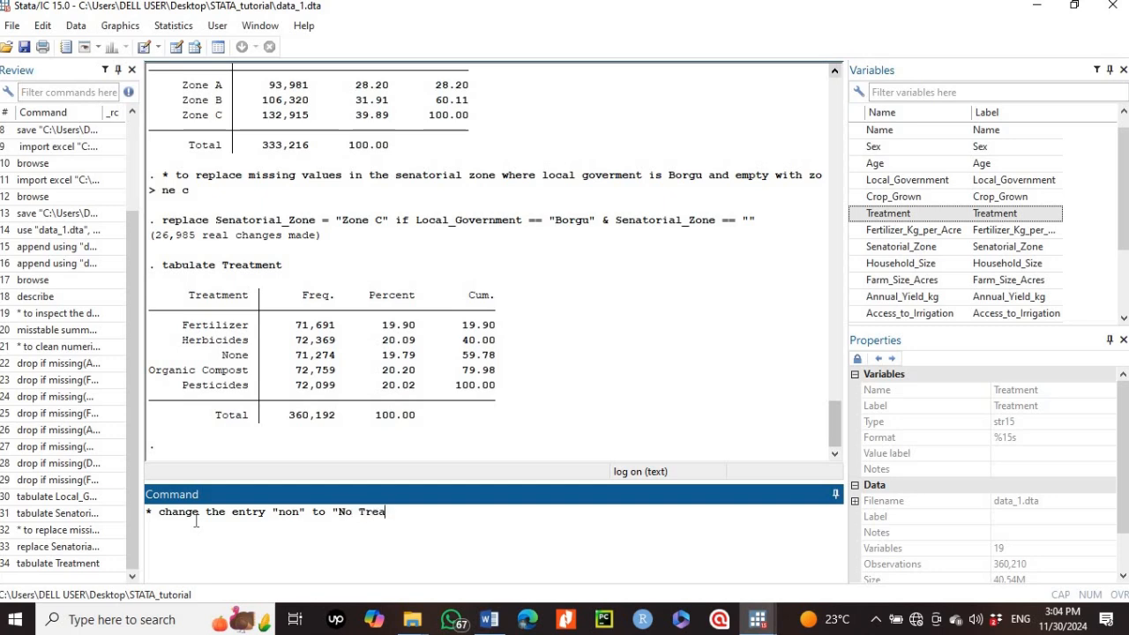
pyautogui.write('tment"')
pyautogui.press('Return')
# Step: Add the command replace Treatment = "No Treatment" if Treatment == "None" below the comment
pyautogui.write('replace')
pyautogui.doubleClick(909, 214)
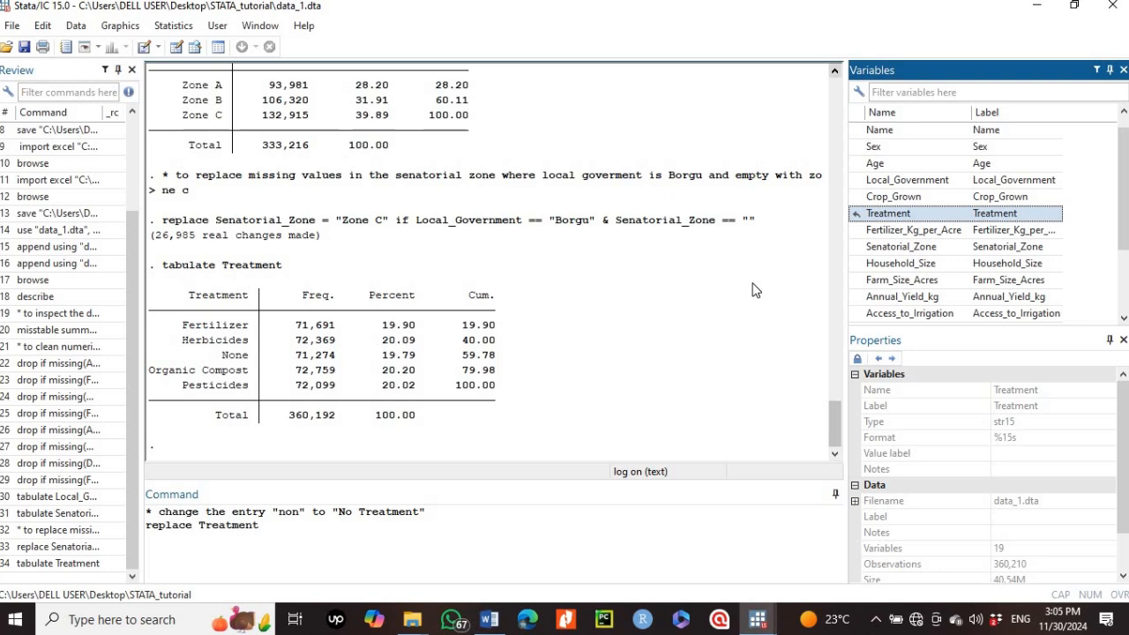
pyautogui.click(319, 527)
pyautogui.write('= ')
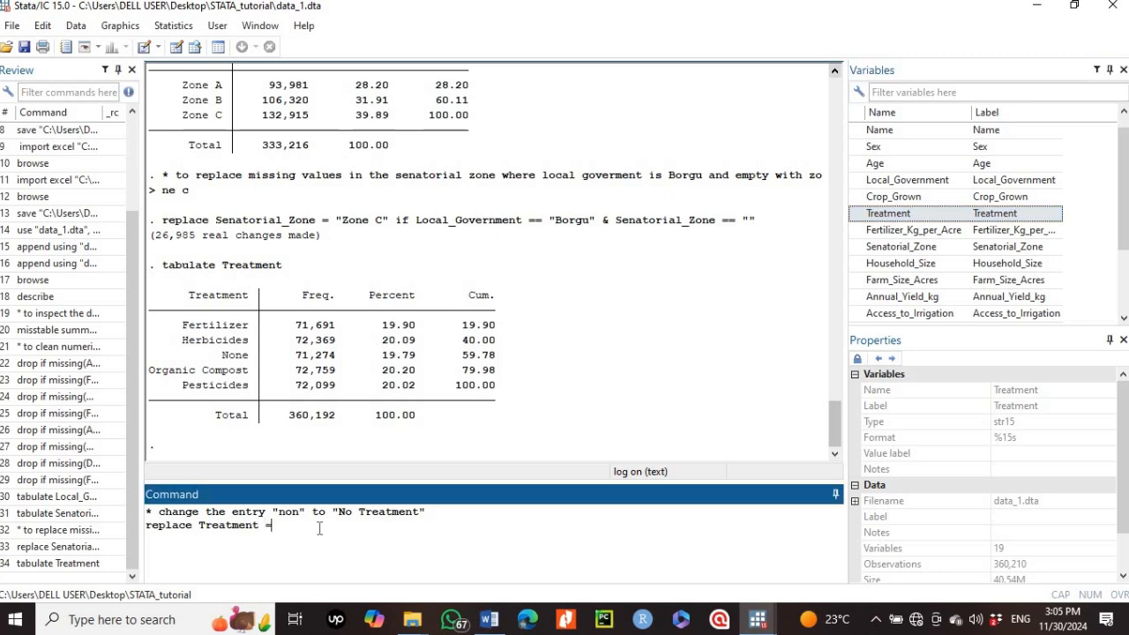
pyautogui.write('"No Treatment" if')
pyautogui.doubleClick(888, 212)
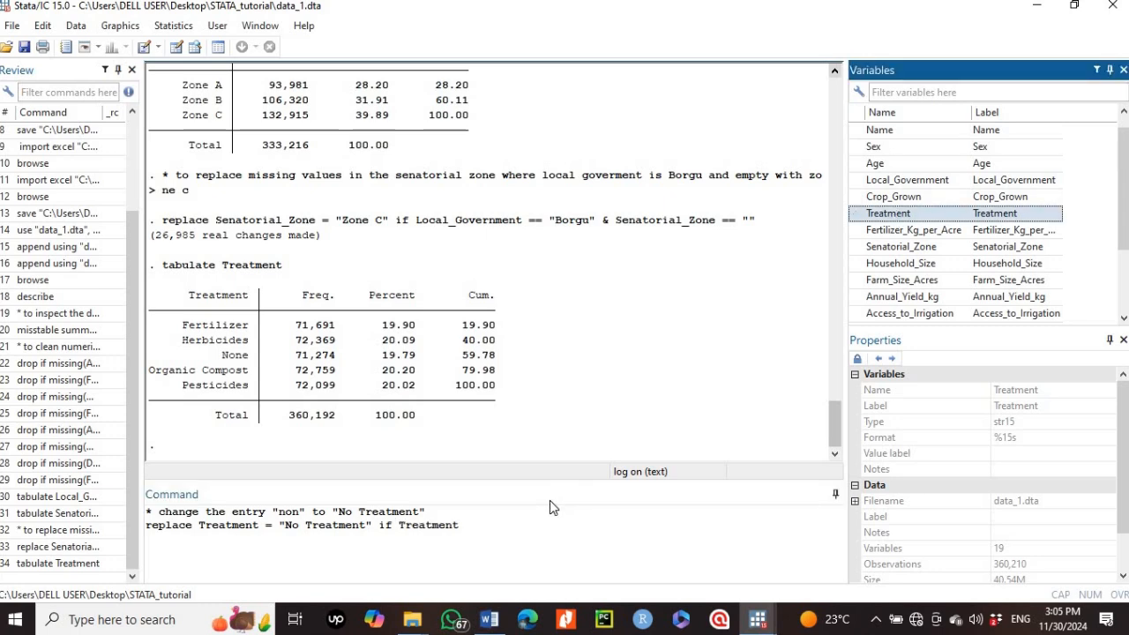
pyautogui.click(494, 527)
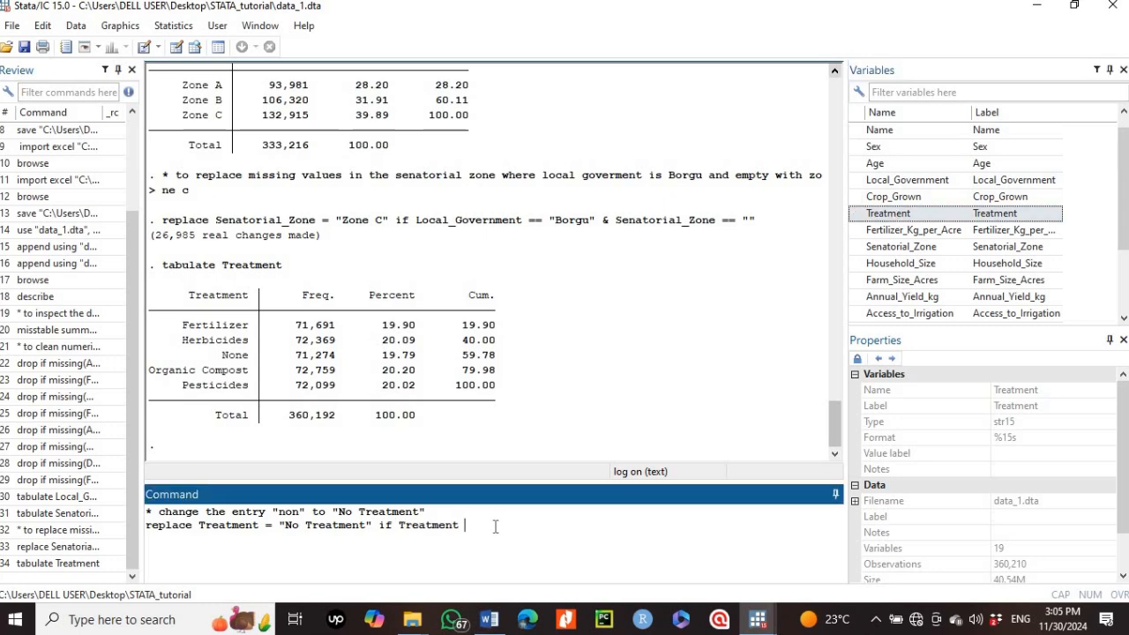
pyautogui.write('== "None"')
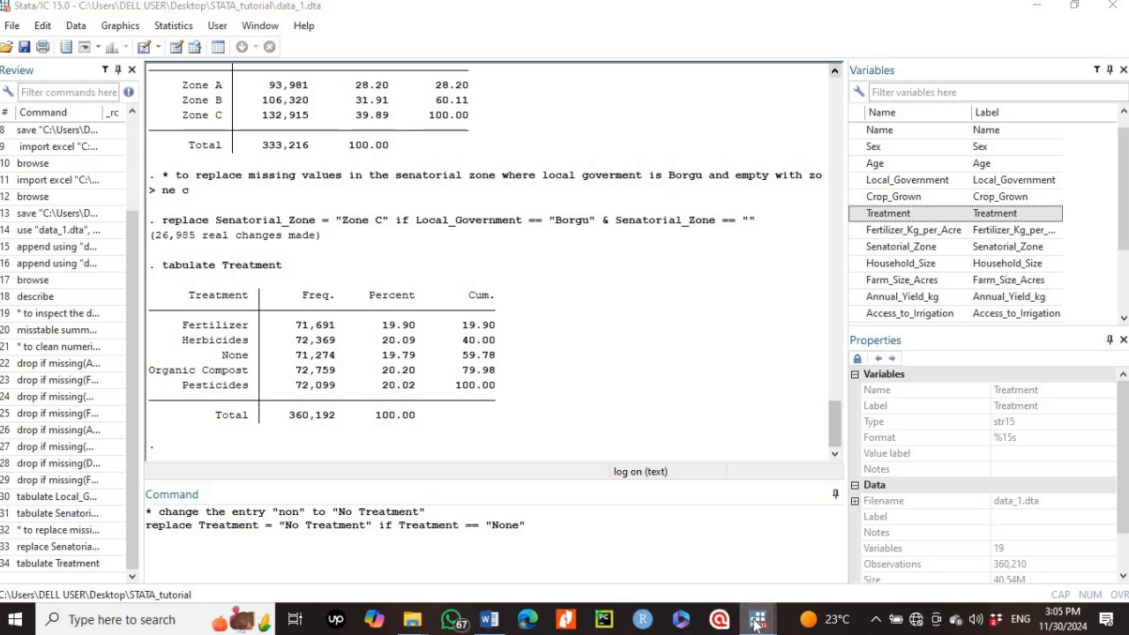
# Step: Check the Treatment entry of row 131669 in the Data Editor, then return to the main Stata window and run the prepared commands
pyautogui.moveTo(758, 625)
pyautogui.click(891, 578)
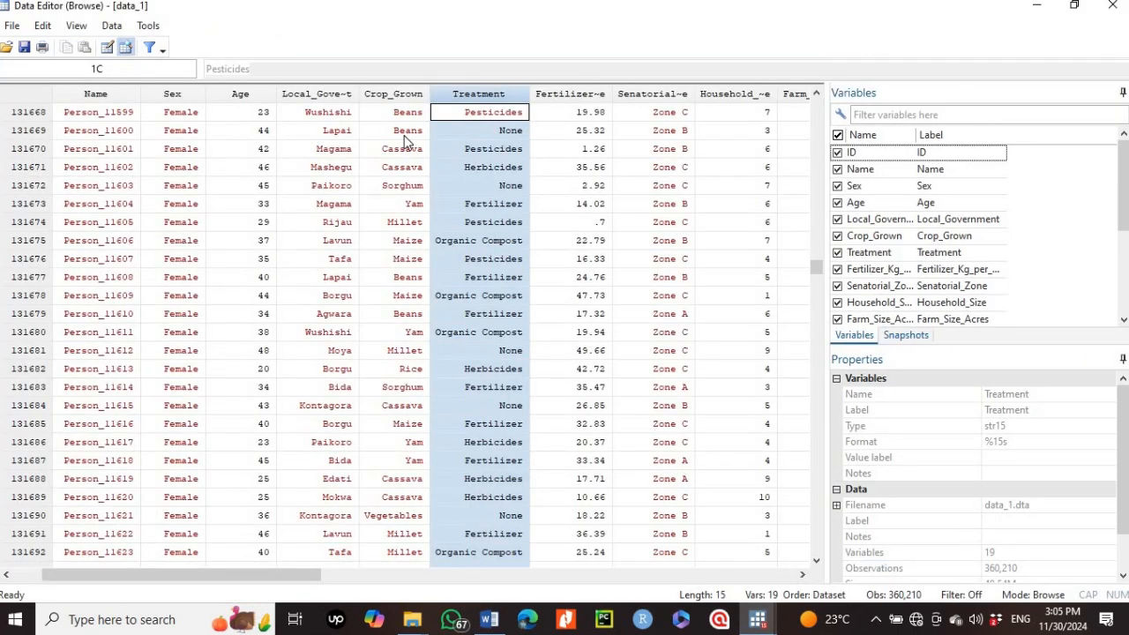
pyautogui.click(11, 132)
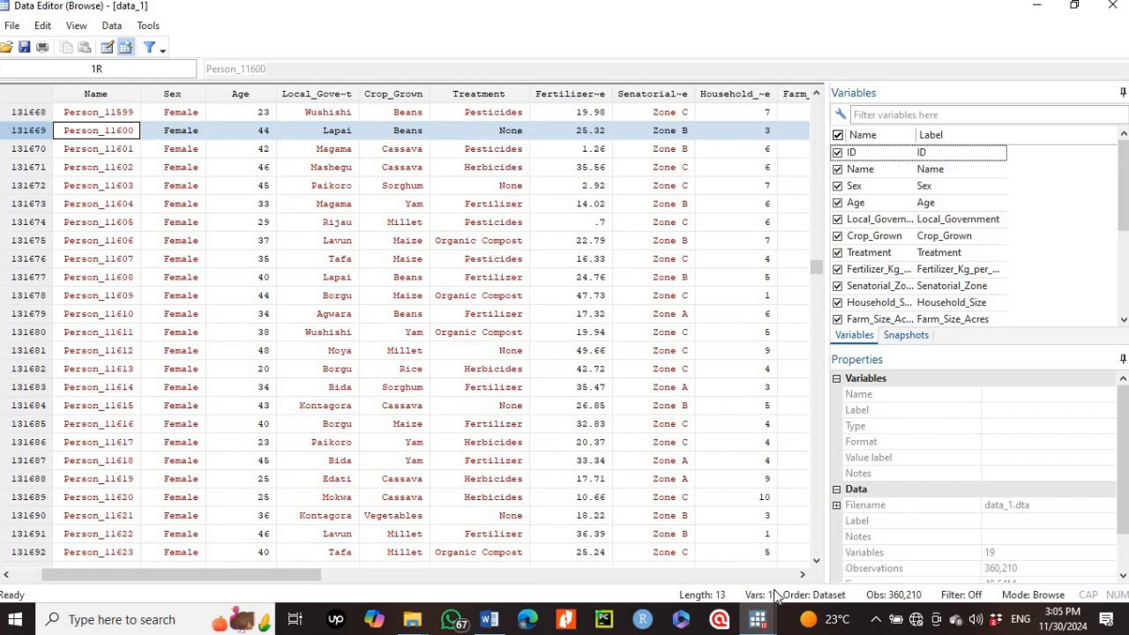
pyautogui.click(760, 620)
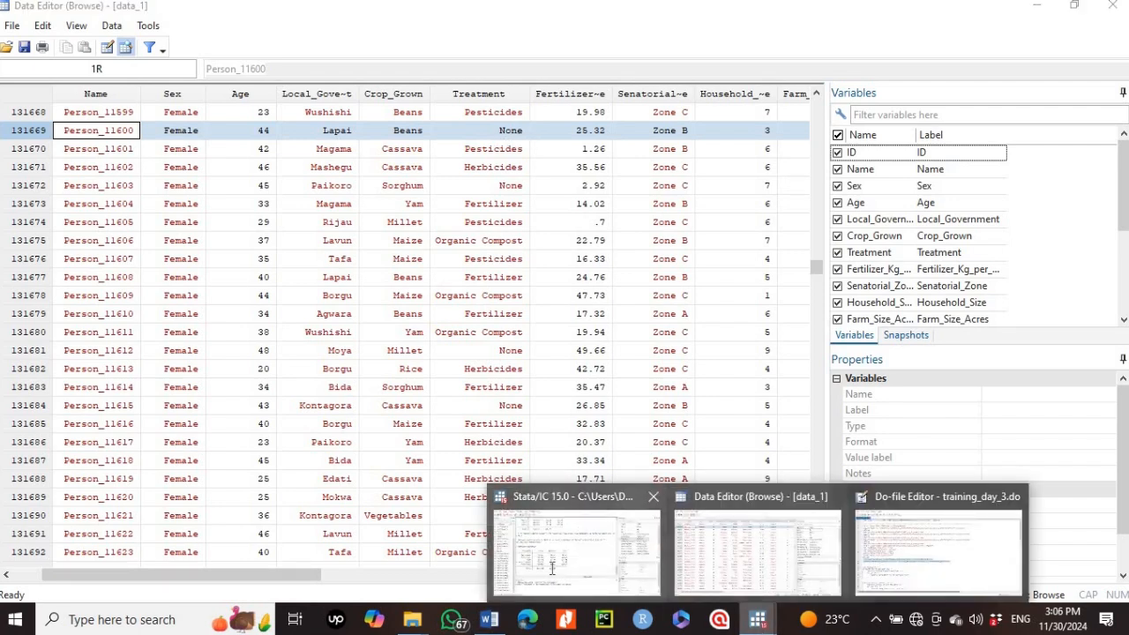
pyautogui.click(556, 563)
pyautogui.press('Return')
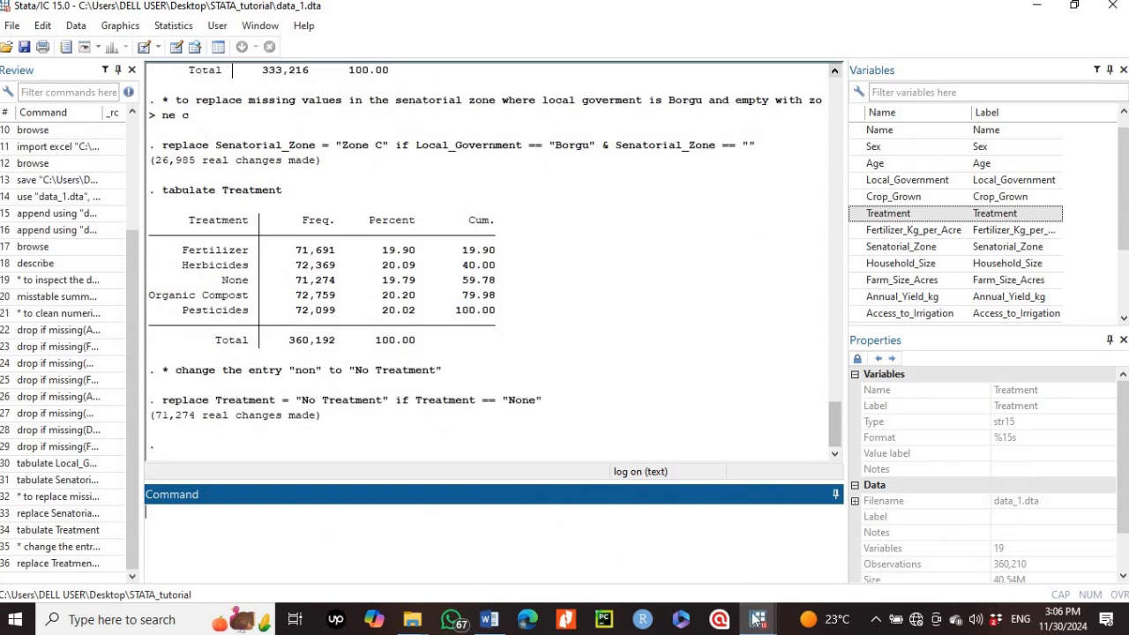
# Step: Inspect row 131669 in the Data Editor again to verify the Treatment replacement, then return to the main Stata window
pyautogui.moveTo(764, 625)
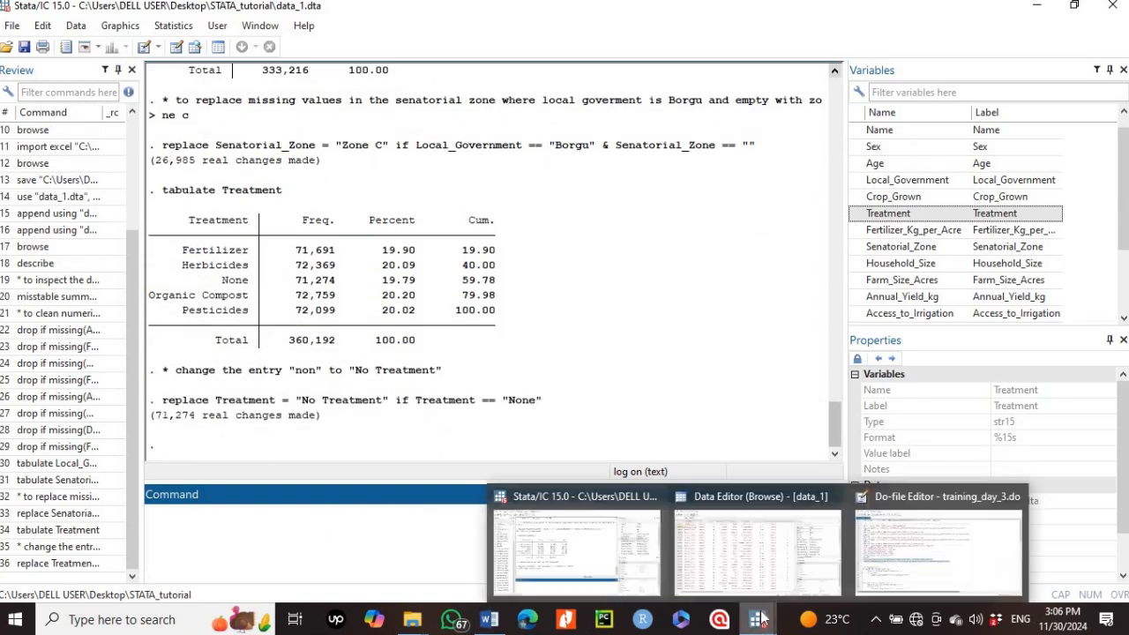
pyautogui.click(749, 538)
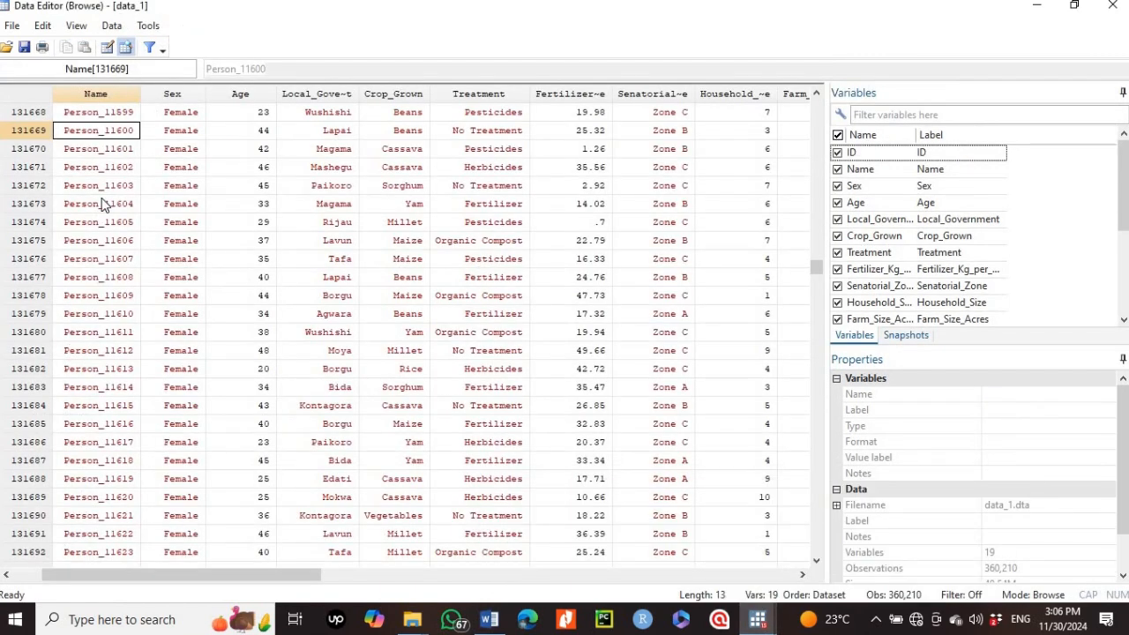
pyautogui.click(31, 132)
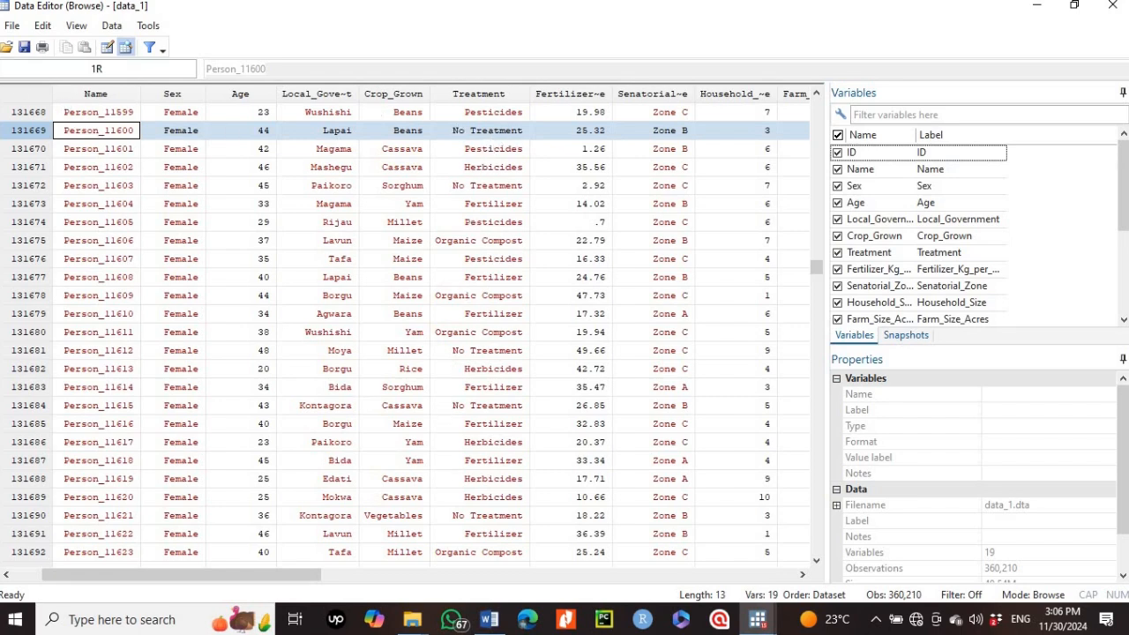
pyautogui.moveTo(755, 623)
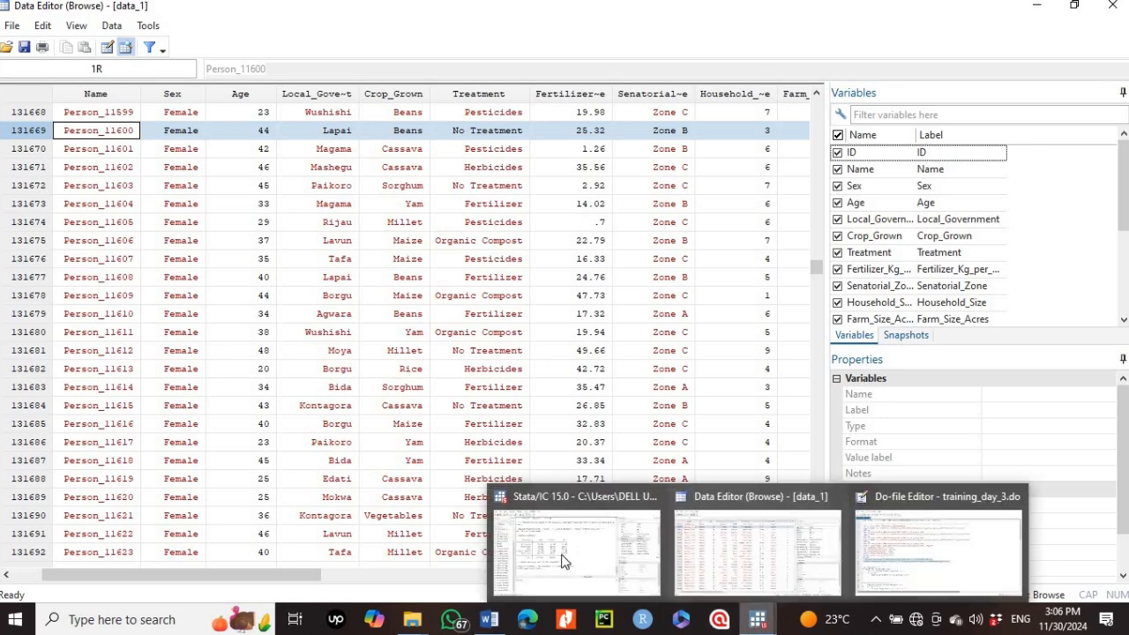
pyautogui.click(565, 559)
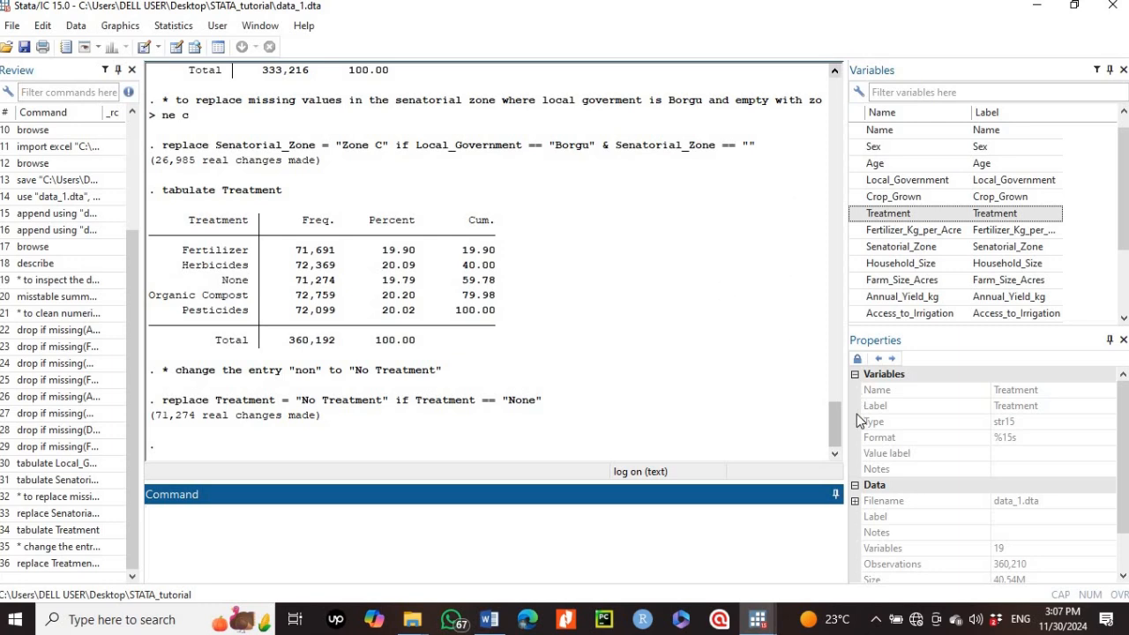
# Step: Run tabulate on the Sex variable to get its frequency table
pyautogui.moveTo(835, 420); pyautogui.dragTo(834, 425)
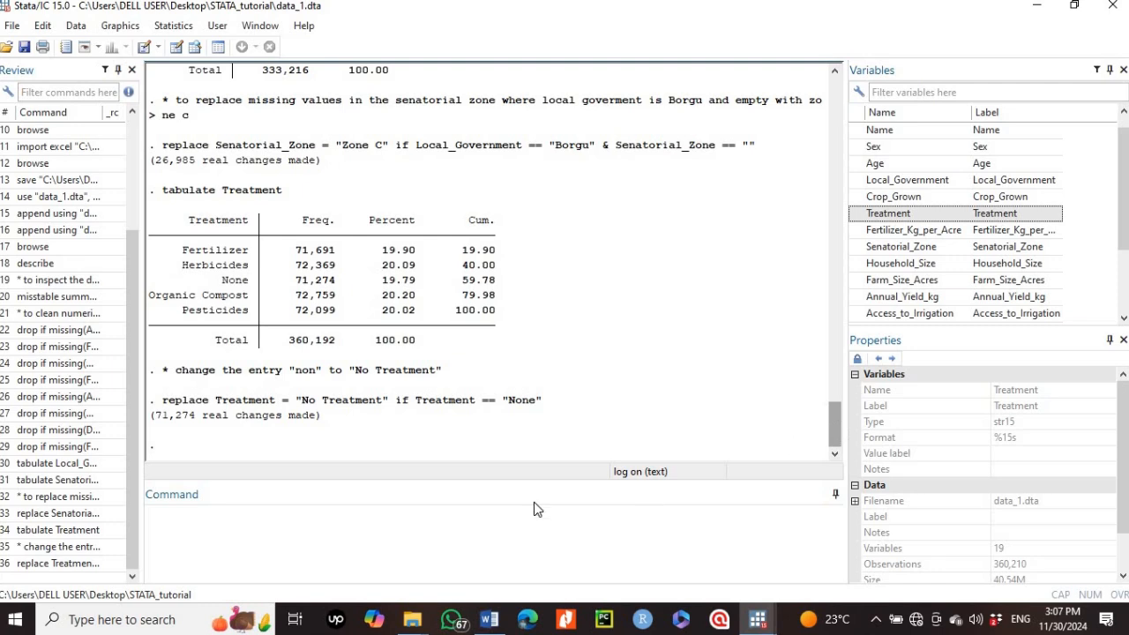
pyautogui.click(252, 519)
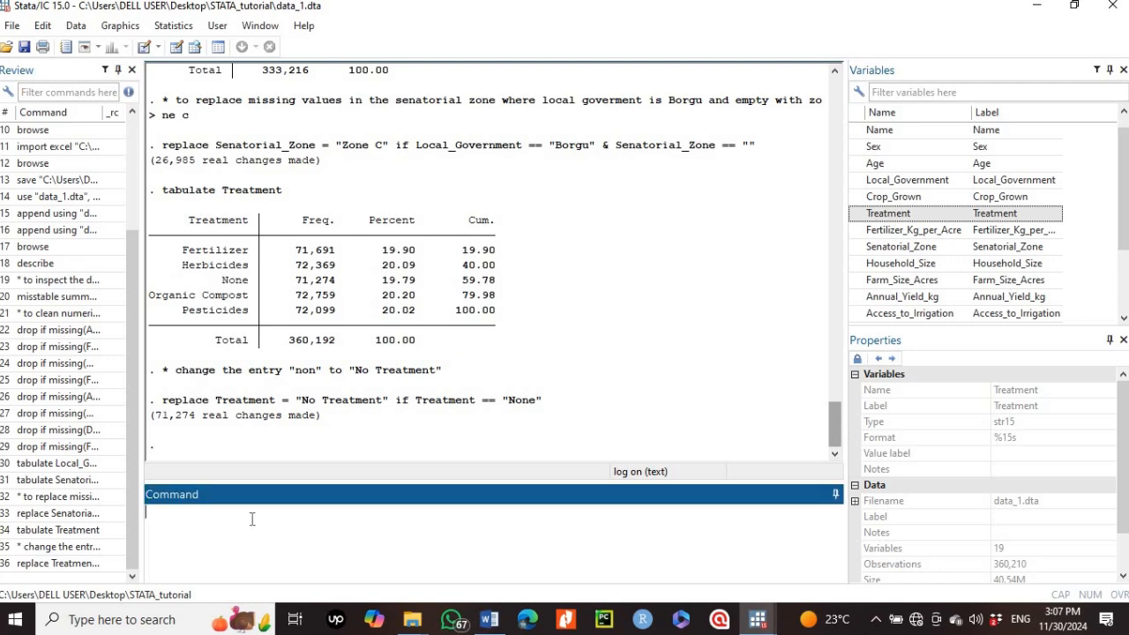
pyautogui.write('tabulate')
pyautogui.doubleClick(886, 153)
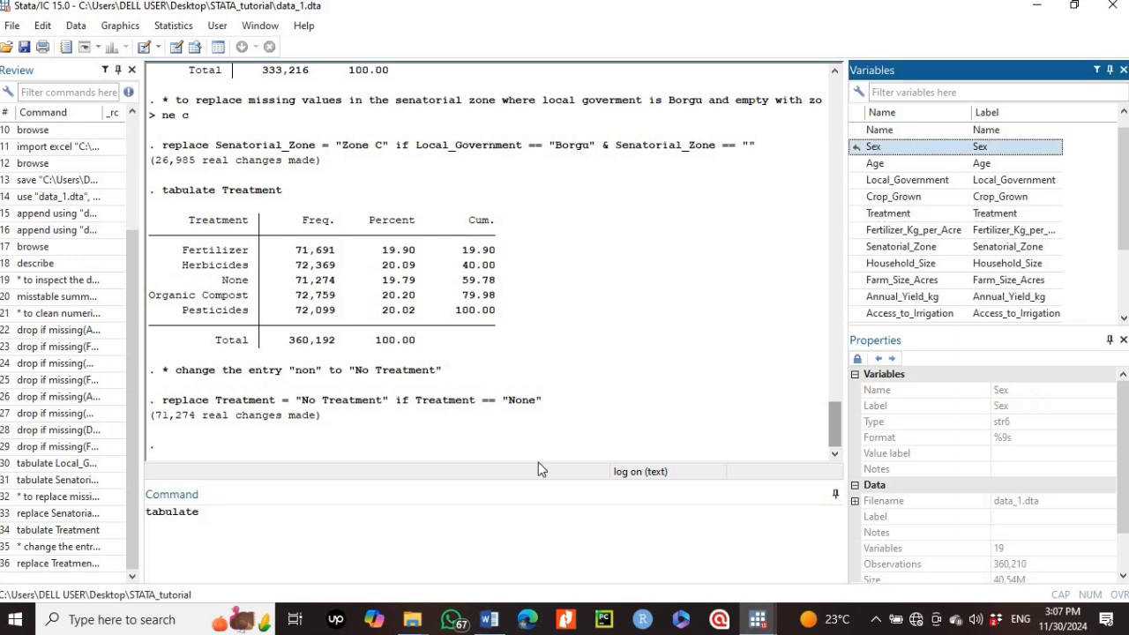
pyautogui.press('Return')
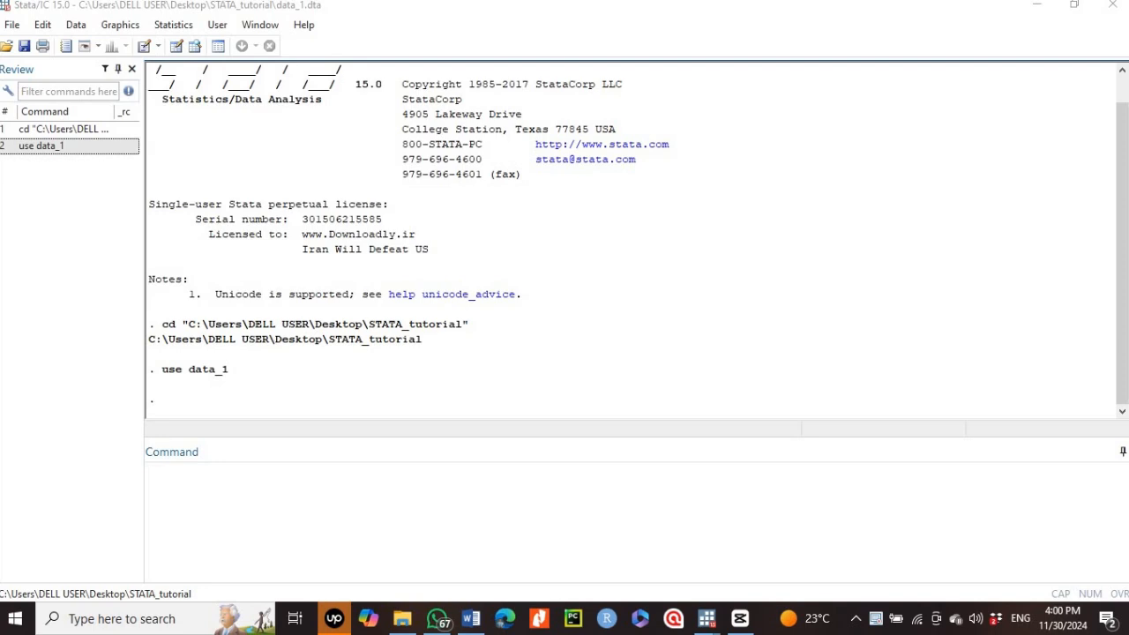
# Step: Paste the code block that flags and drops missing numeric and string data after a comment asterisk, removing "7b." from its heading
pyautogui.click(235, 477)
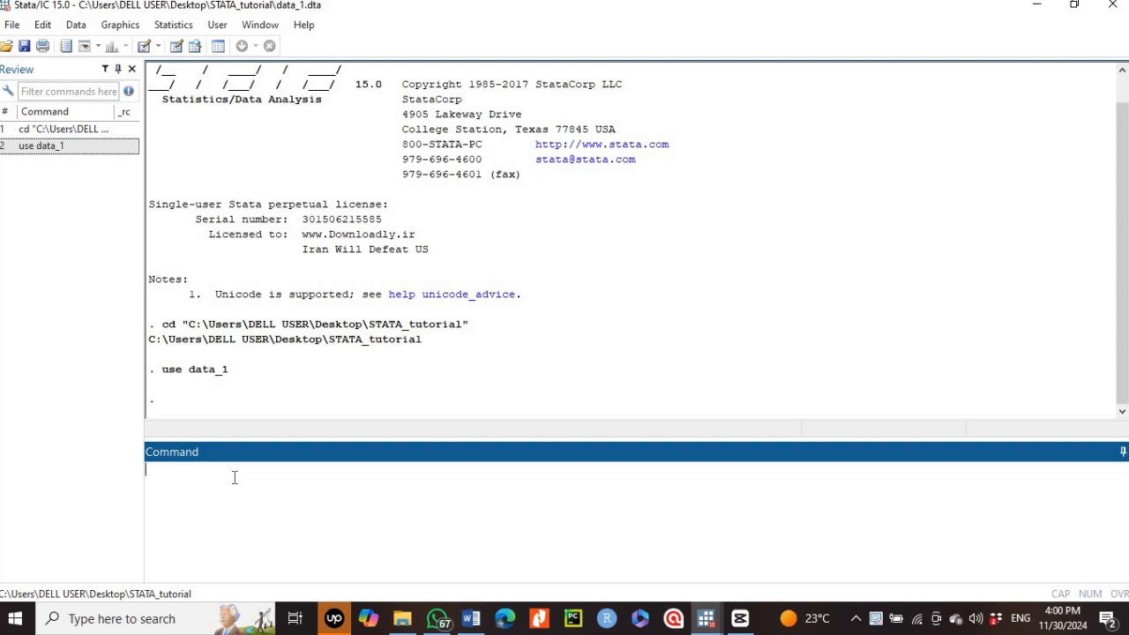
pyautogui.write('*')
pyautogui.hotkey('ctrl', 'v')
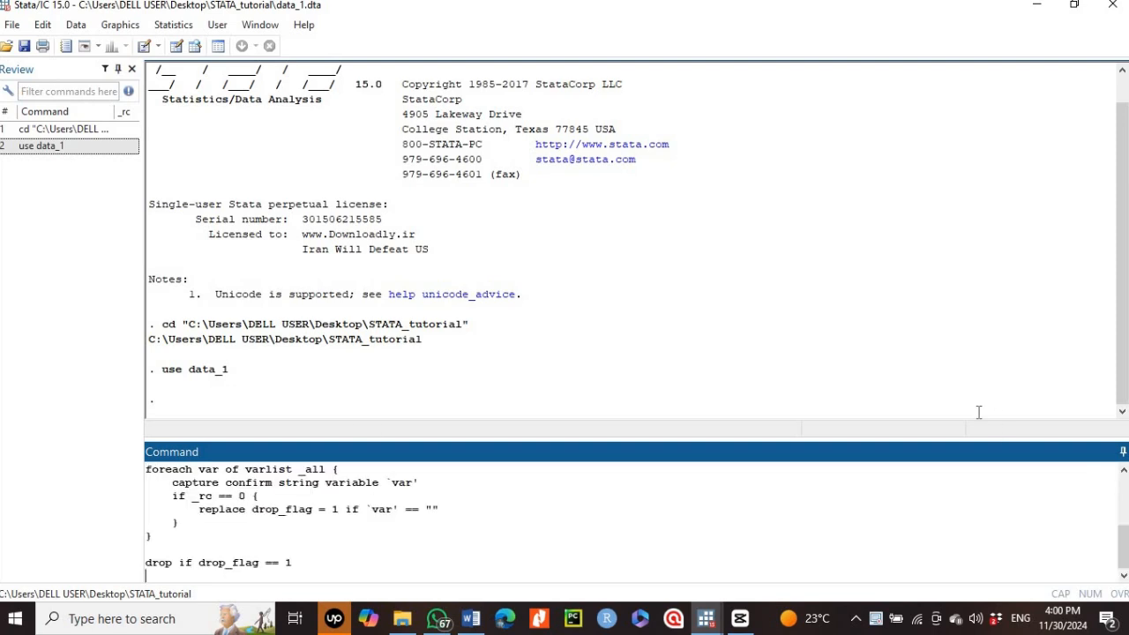
pyautogui.click(854, 500)
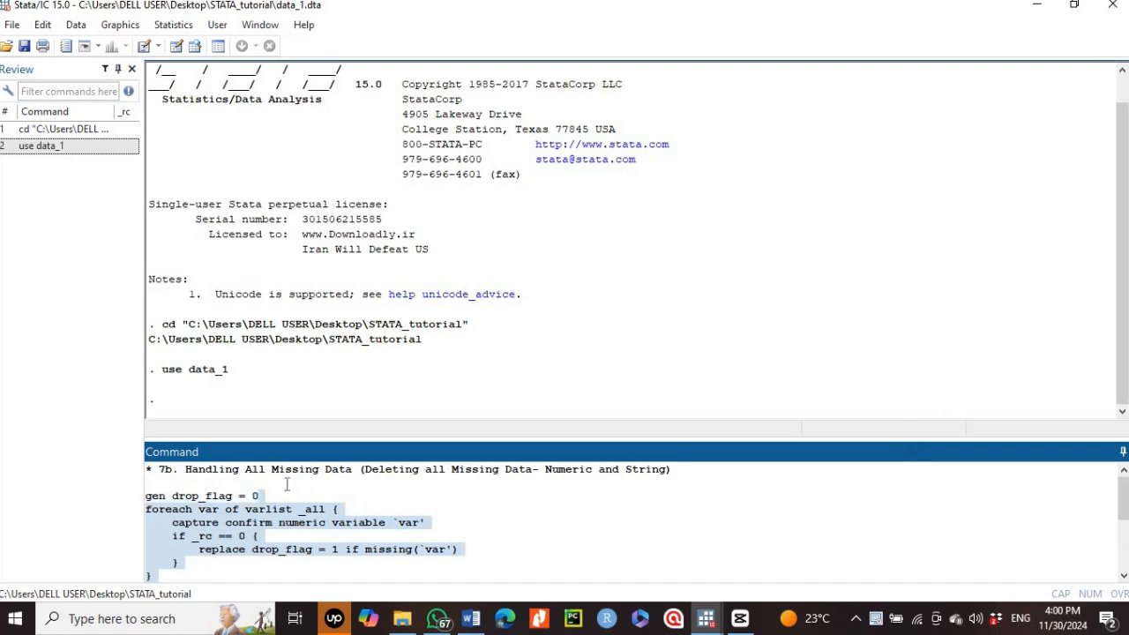
pyautogui.click(186, 470)
pyautogui.press('BackSpace')
pyautogui.press('BackSpace')
pyautogui.press('BackSpace')
pyautogui.press('BackSpace')
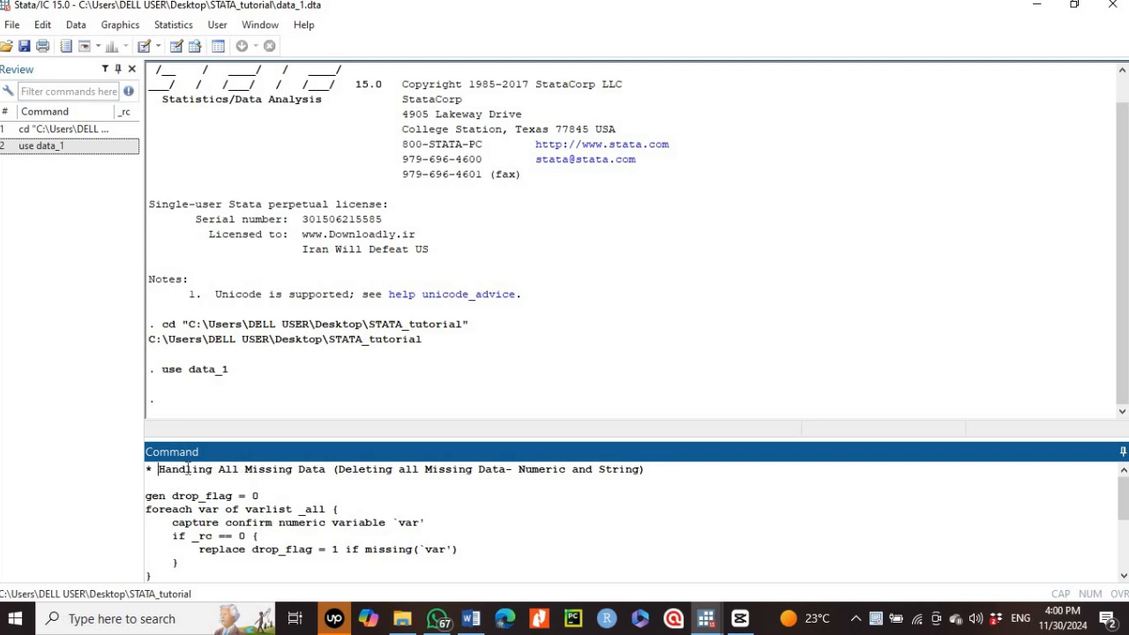
# Step: Reword the heading comment to start with "To Handle All Missing Data", then run the block and review its output
pyautogui.write('To')
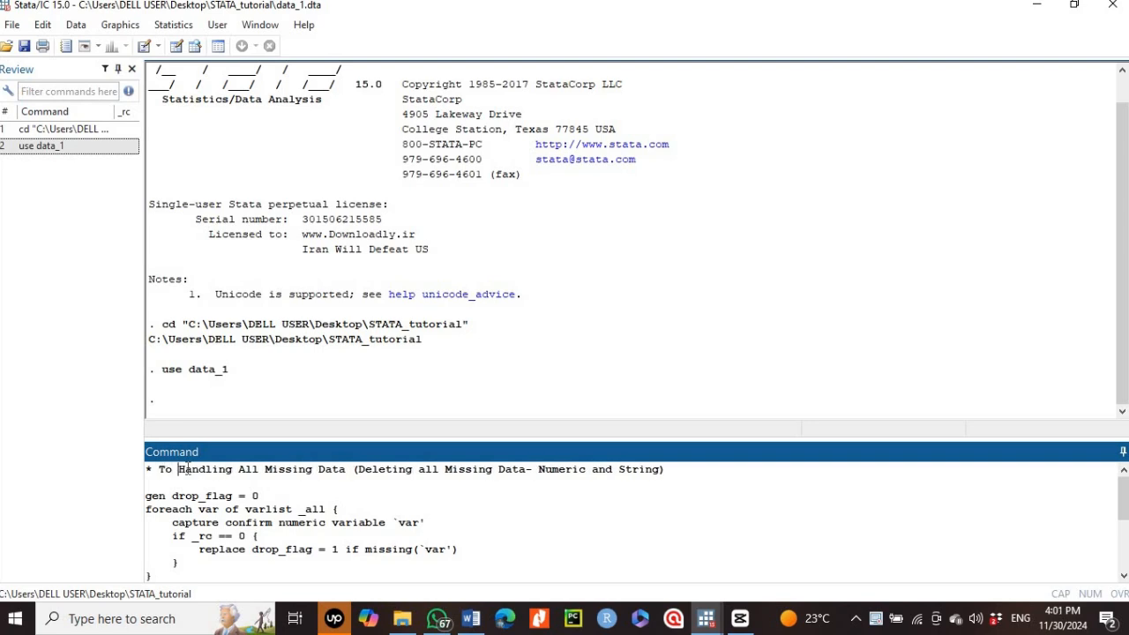
pyautogui.press('Right')
pyautogui.press('Right')
pyautogui.press('Right')
pyautogui.press('Right')
pyautogui.press('Right')
pyautogui.press('Right')
pyautogui.press('Right')
pyautogui.press('Right')
pyautogui.press('BackSpace')
pyautogui.press('BackSpace')
pyautogui.press('BackSpace')
pyautogui.press('BackSpace')
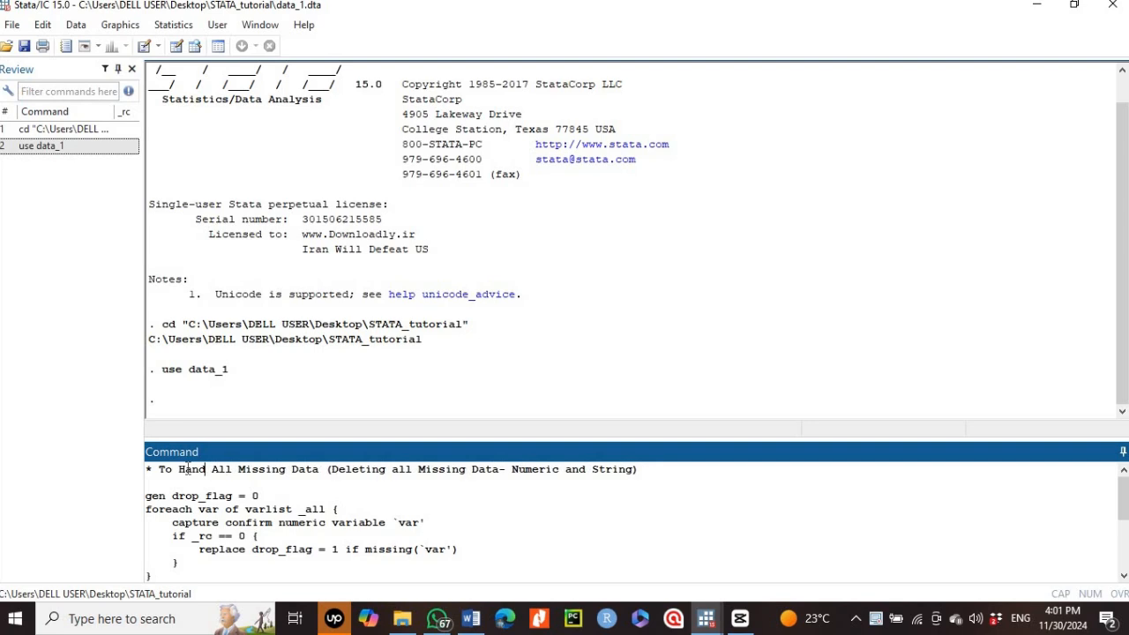
pyautogui.write('le')
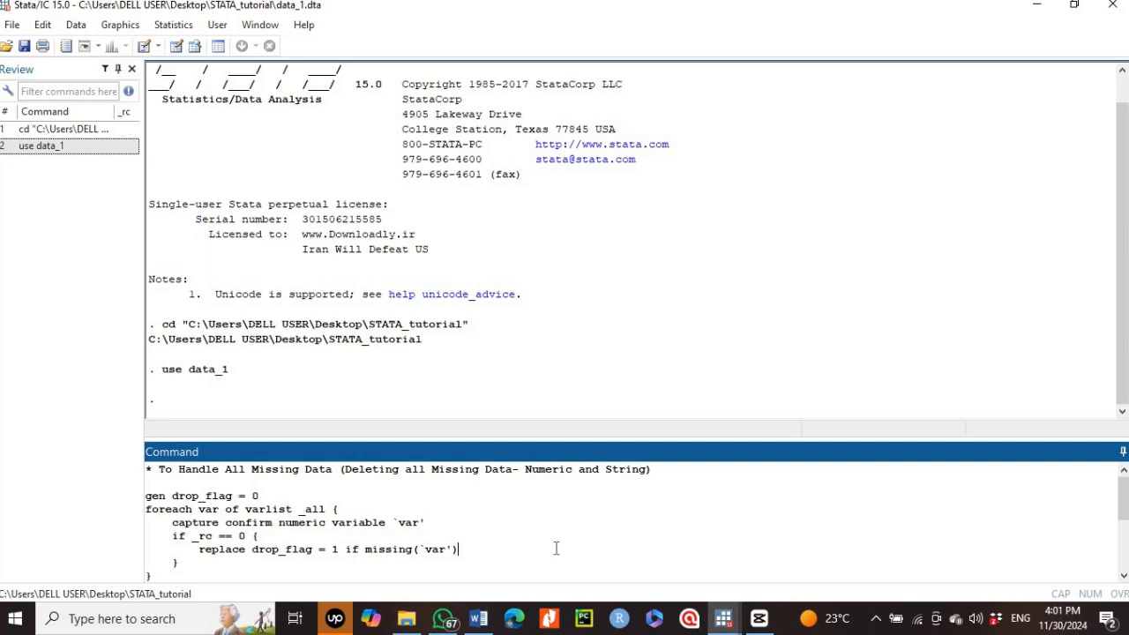
pyautogui.press('Return')
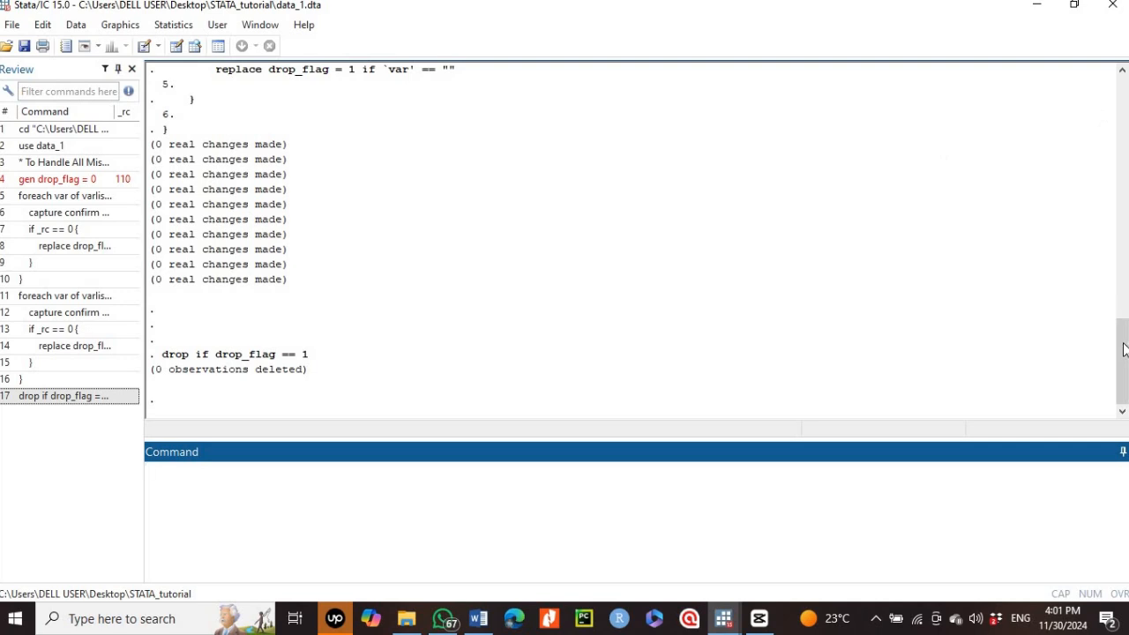
pyautogui.moveTo(1122, 342); pyautogui.dragTo(1123, 406)
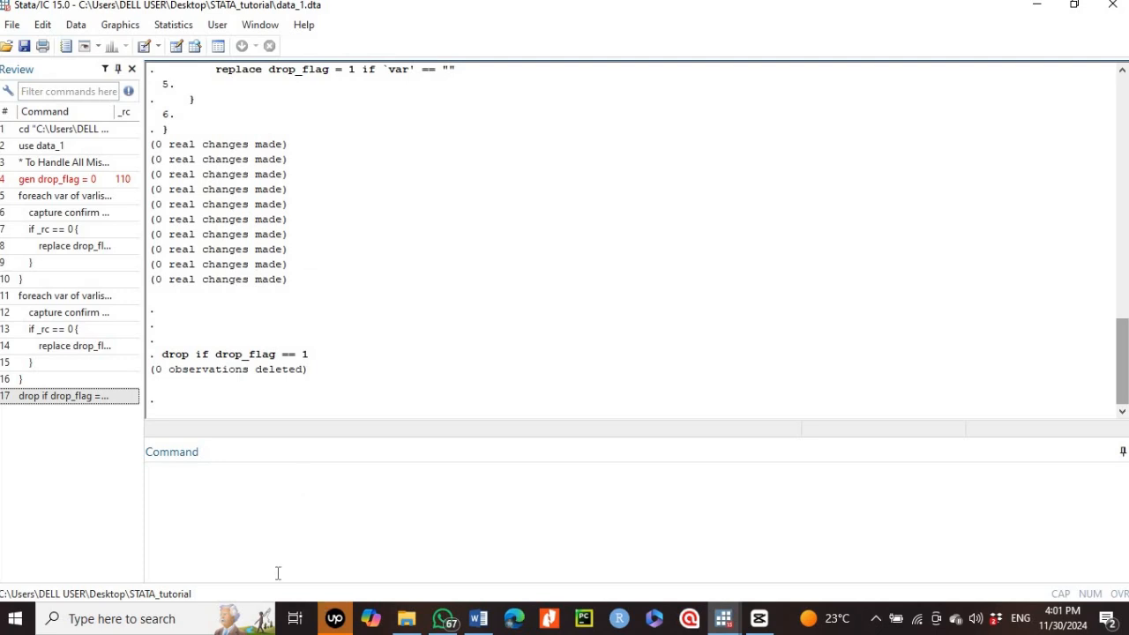
# Step: Insert the missing-data code block again and enlarge the command area to show all its lines
pyautogui.click(223, 499)
pyautogui.write('foreach var of varlist _all {     capture confirm string variable `var\'     if _rc == 0 {         replace drop_flag = 1 if `var\' == ""     } }  drop if drop_flag == 1')
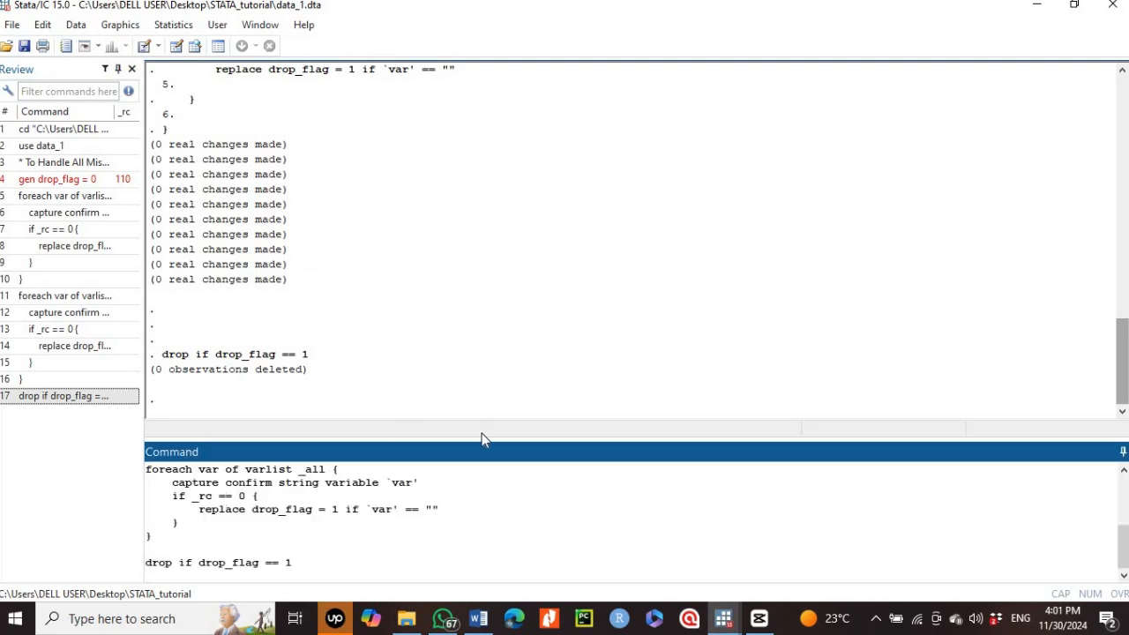
pyautogui.moveTo(497, 438); pyautogui.dragTo(479, 196)
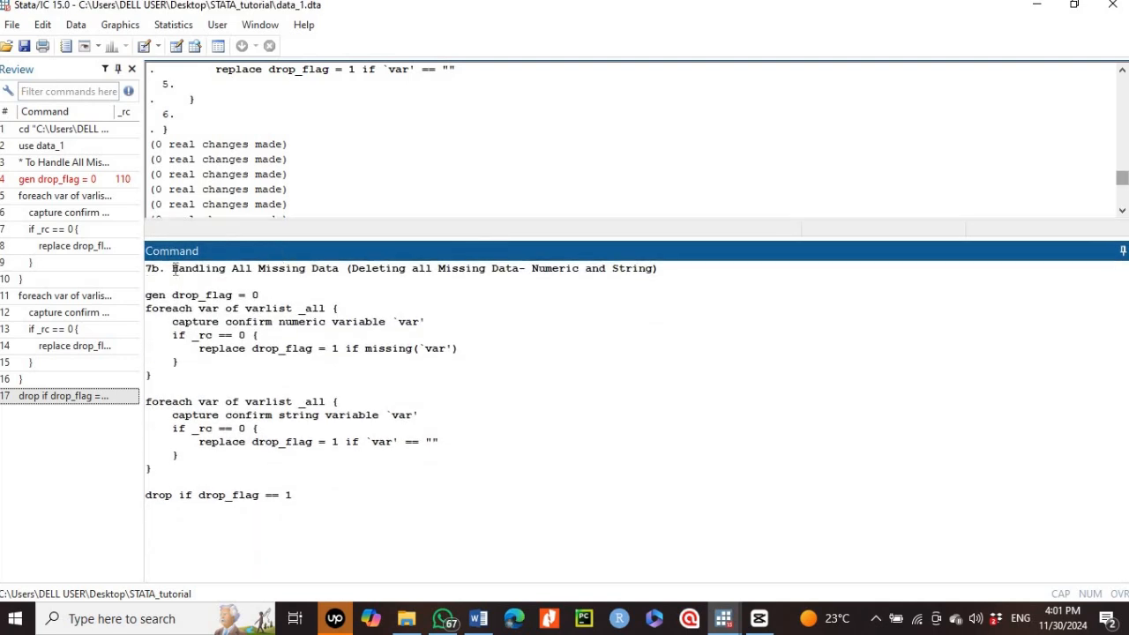
# Step: Change the heading to "* To Handle All Missing Data (Deleting all Missing Data- Numeric and String)" and run the whole block
pyautogui.press('BackSpace')
pyautogui.press('BackSpace')
pyautogui.press('BackSpace')
pyautogui.press('BackSpace')
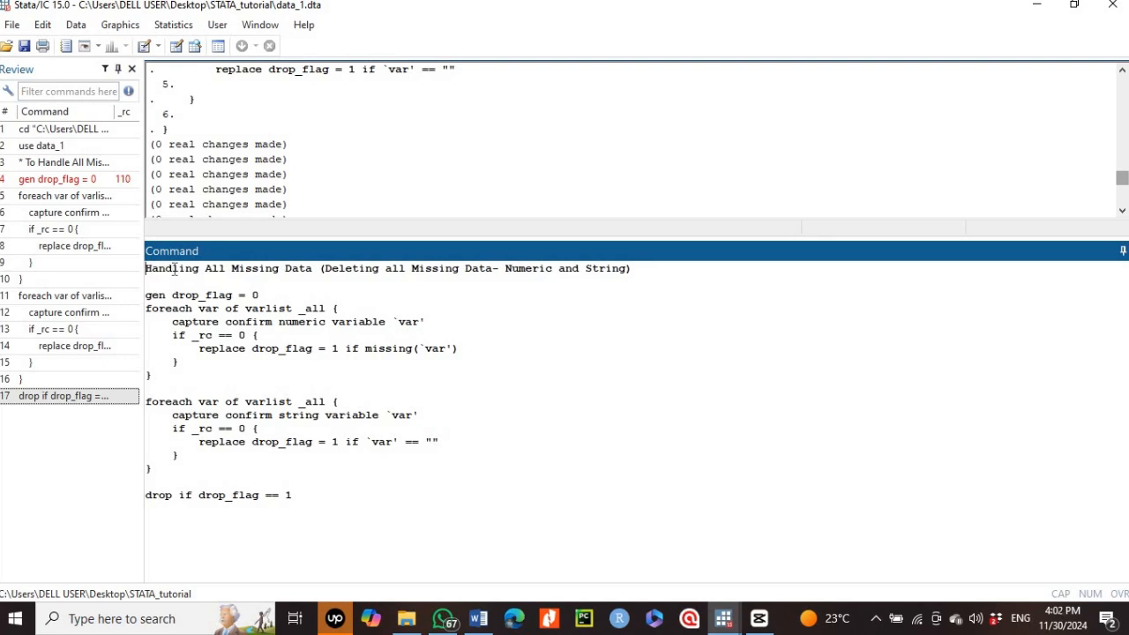
pyautogui.write('* ')
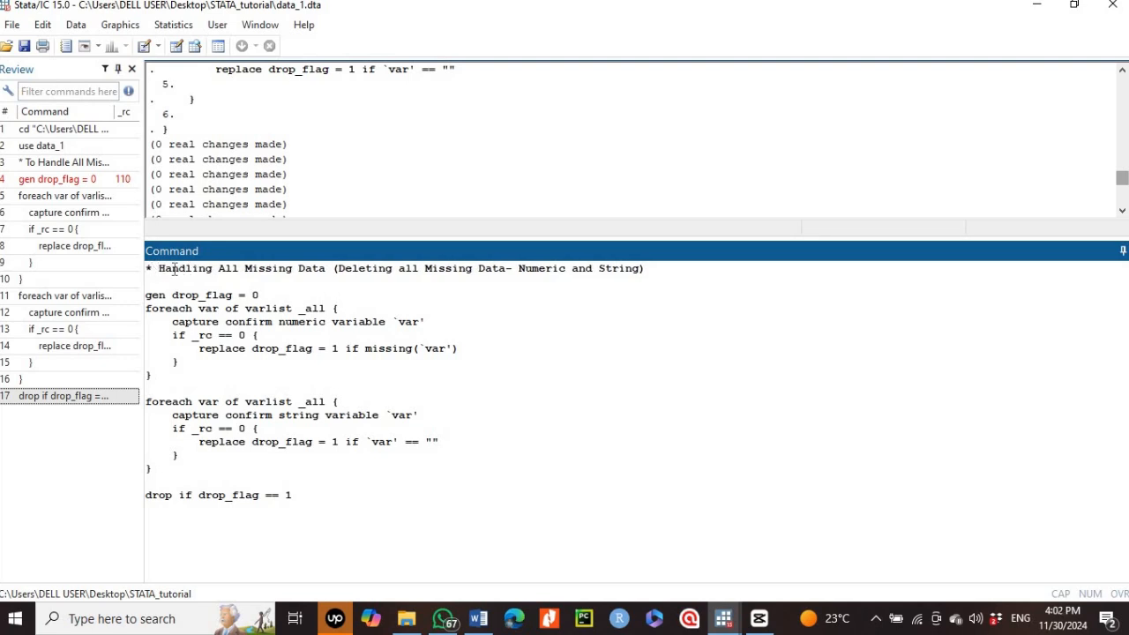
pyautogui.write('To')
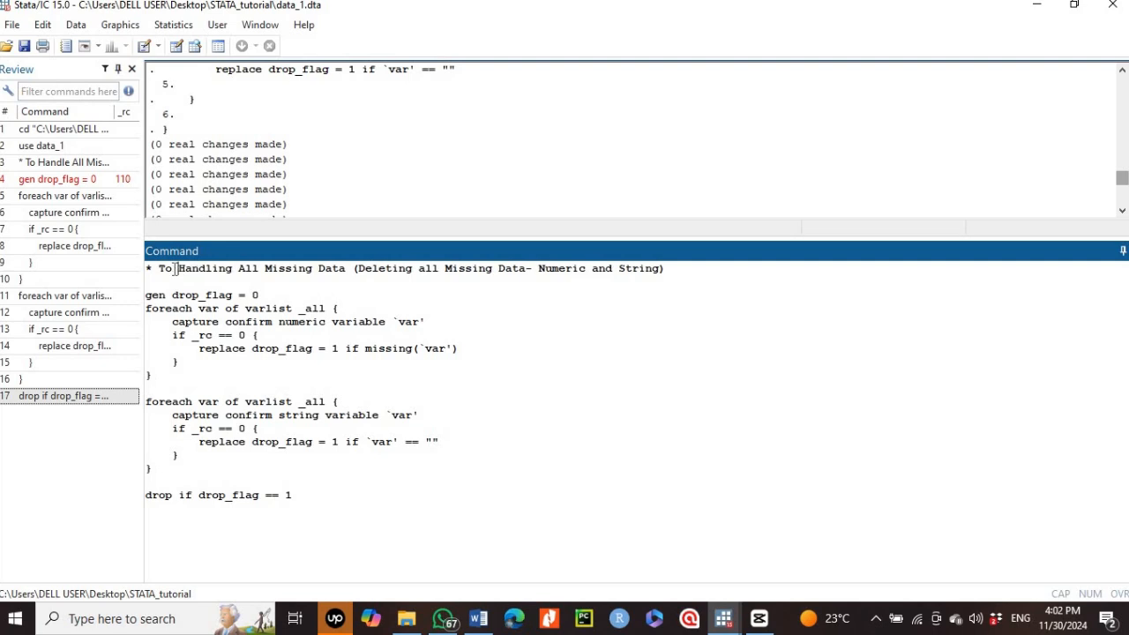
pyautogui.press('Right')
pyautogui.press('Right')
pyautogui.press('Right')
pyautogui.press('Right')
pyautogui.press('Right')
pyautogui.press('Right')
pyautogui.press('Right')
pyautogui.press('Right')
pyautogui.press('BackSpace')
pyautogui.press('BackSpace')
pyautogui.press('BackSpace')
pyautogui.write('e')
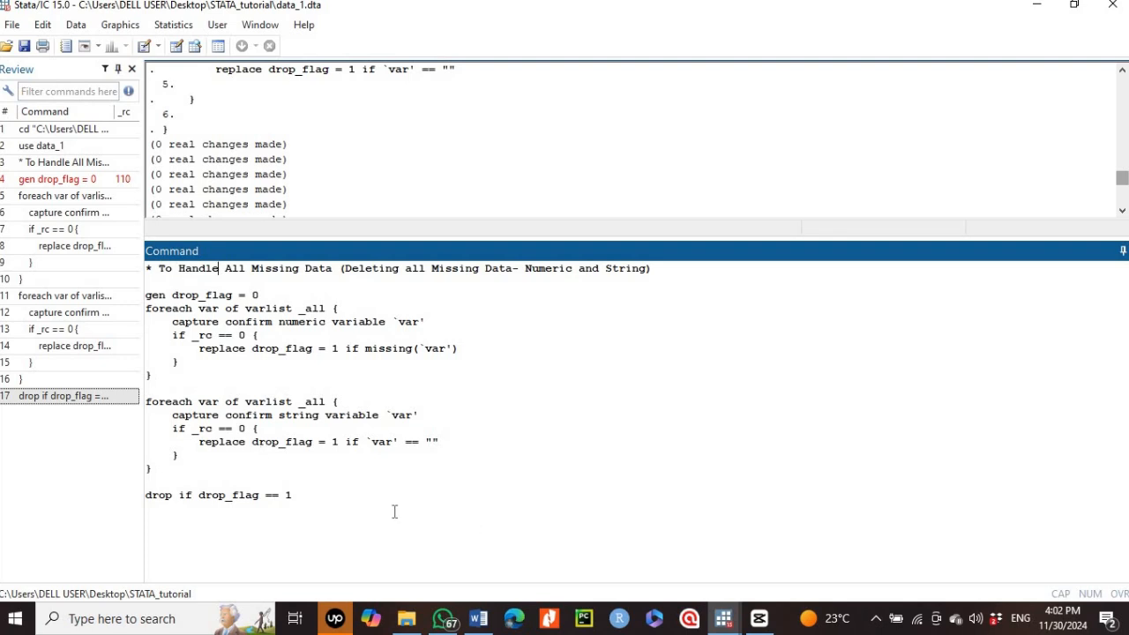
pyautogui.press('Return')
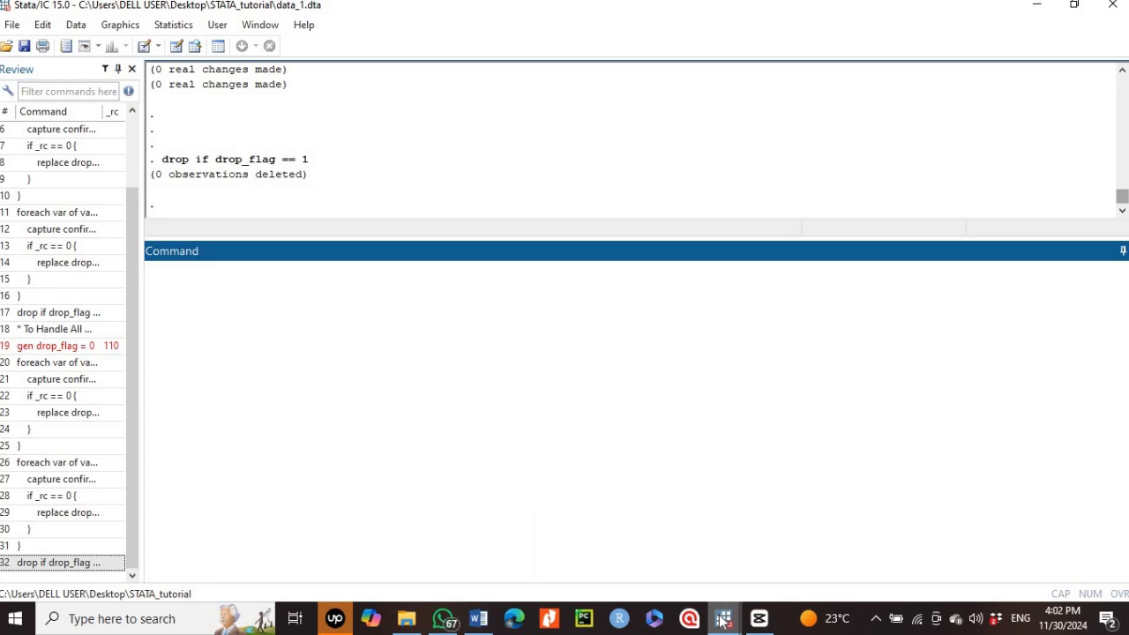
# Step: Inspect the Local_Government column in the data browser
pyautogui.moveTo(723, 620)
pyautogui.click(815, 547)
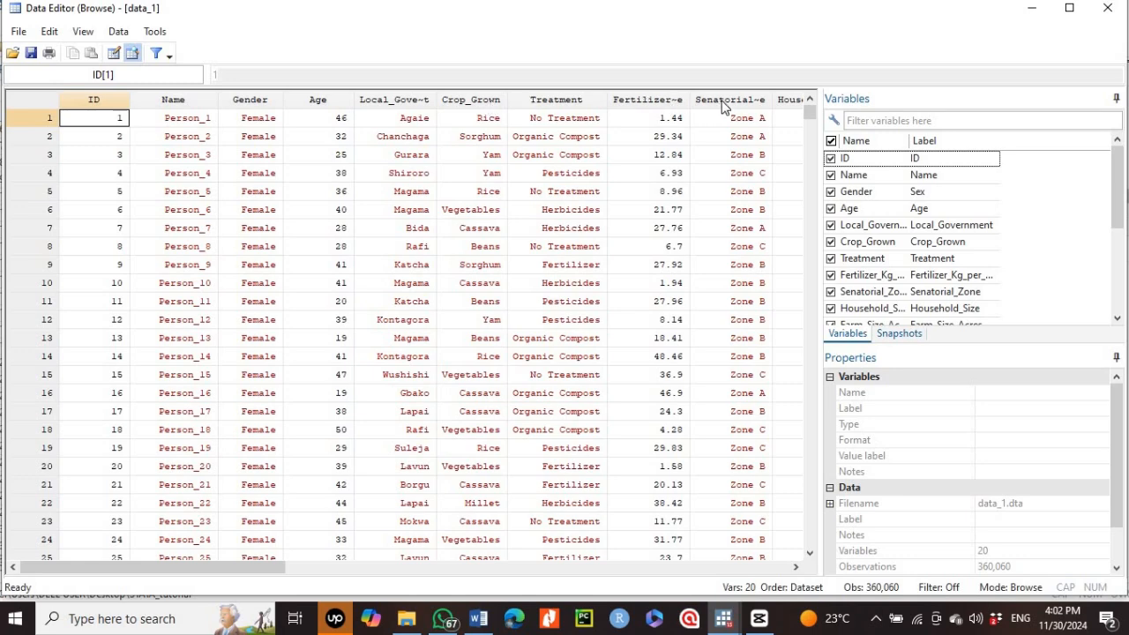
pyautogui.click(391, 106)
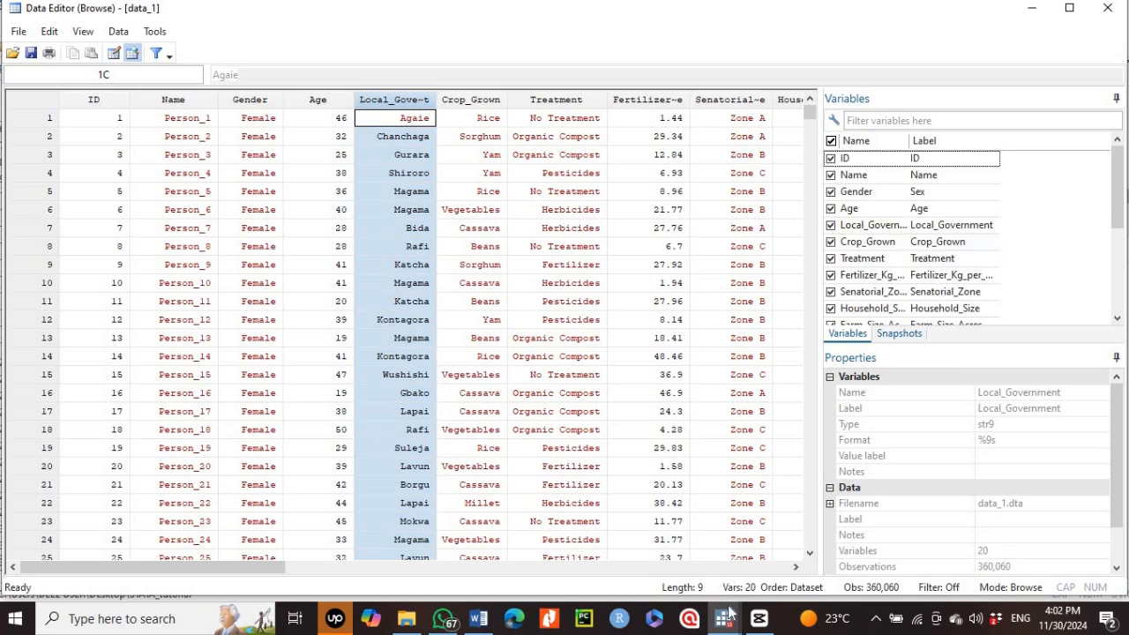
# Step: Return to the main Stata window, show the Variables and Properties windows again, and enlarge the results area
pyautogui.moveTo(732, 622)
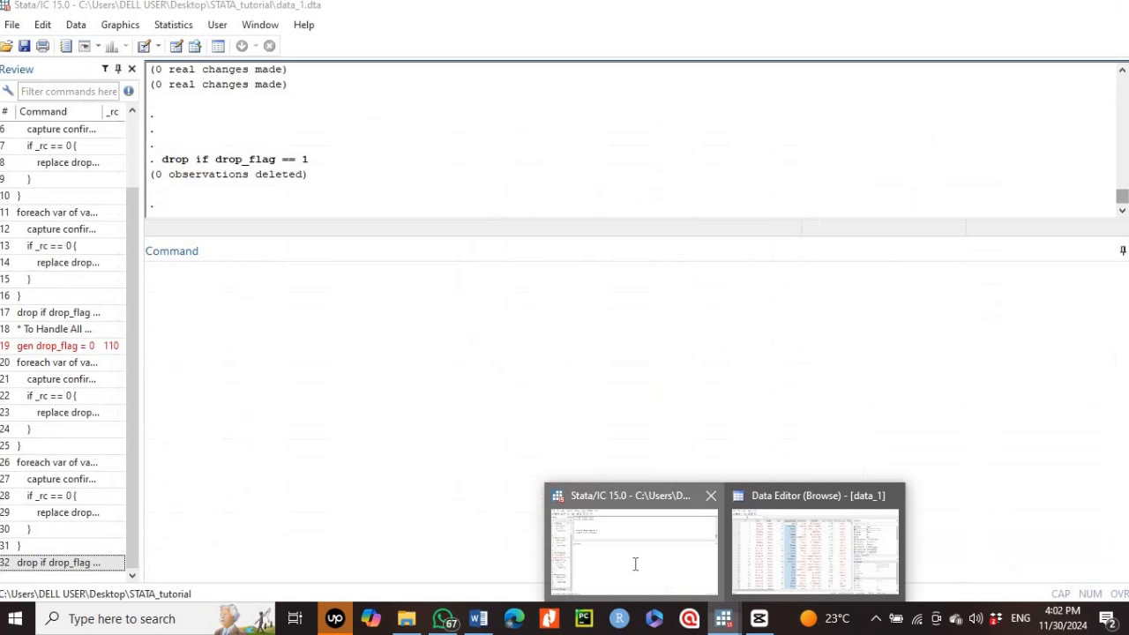
pyautogui.click(635, 565)
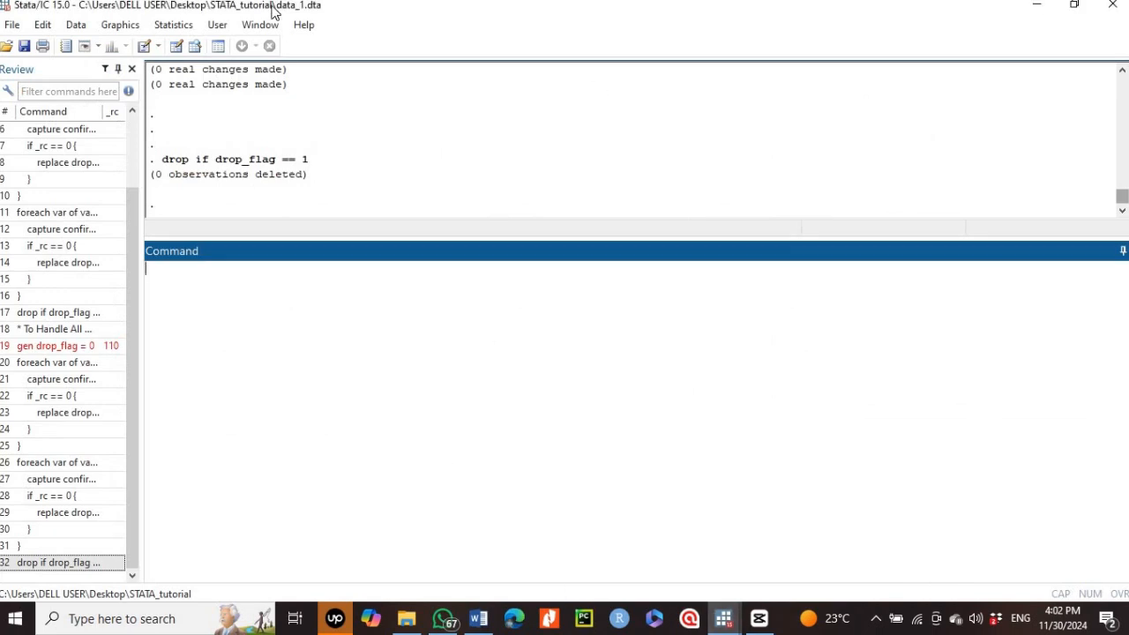
pyautogui.click(261, 27)
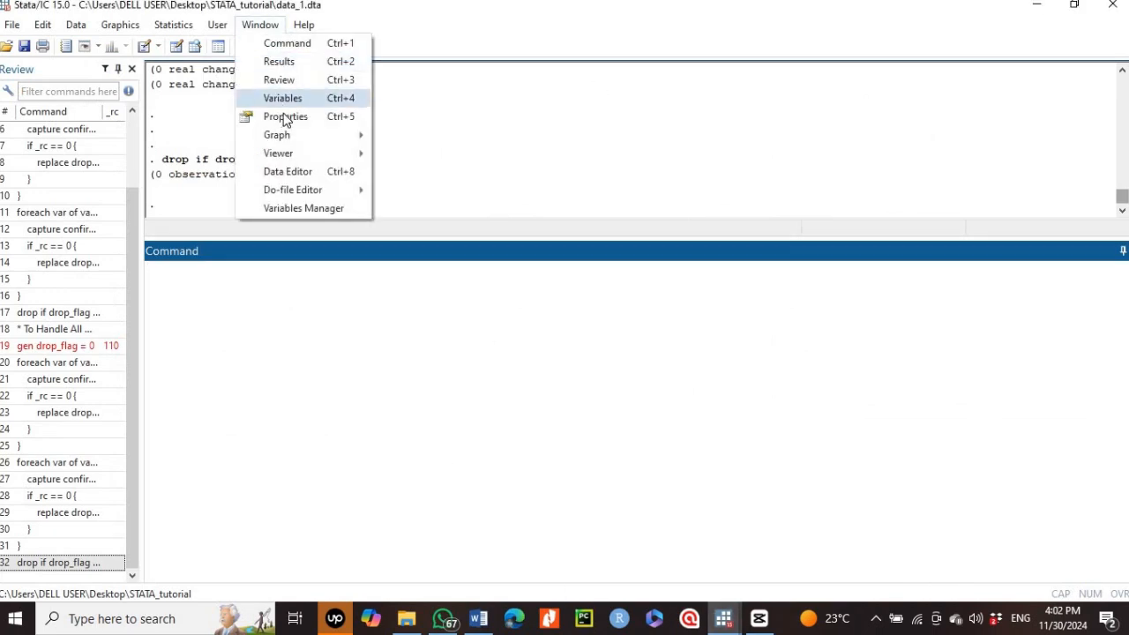
pyautogui.click(284, 99)
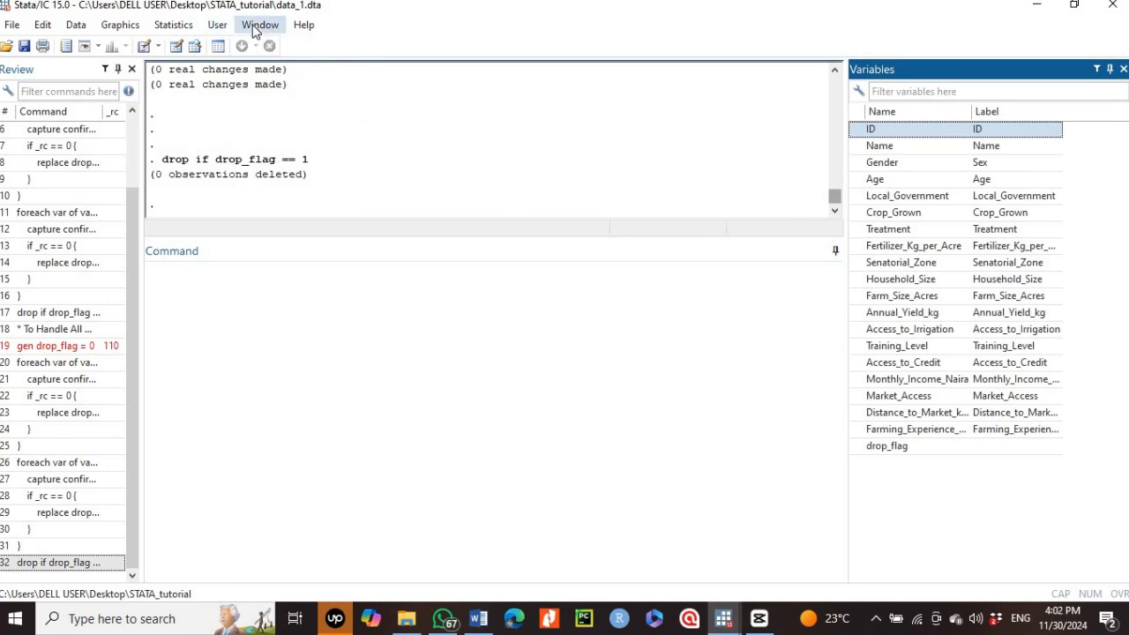
pyautogui.click(260, 25)
pyautogui.click(285, 117)
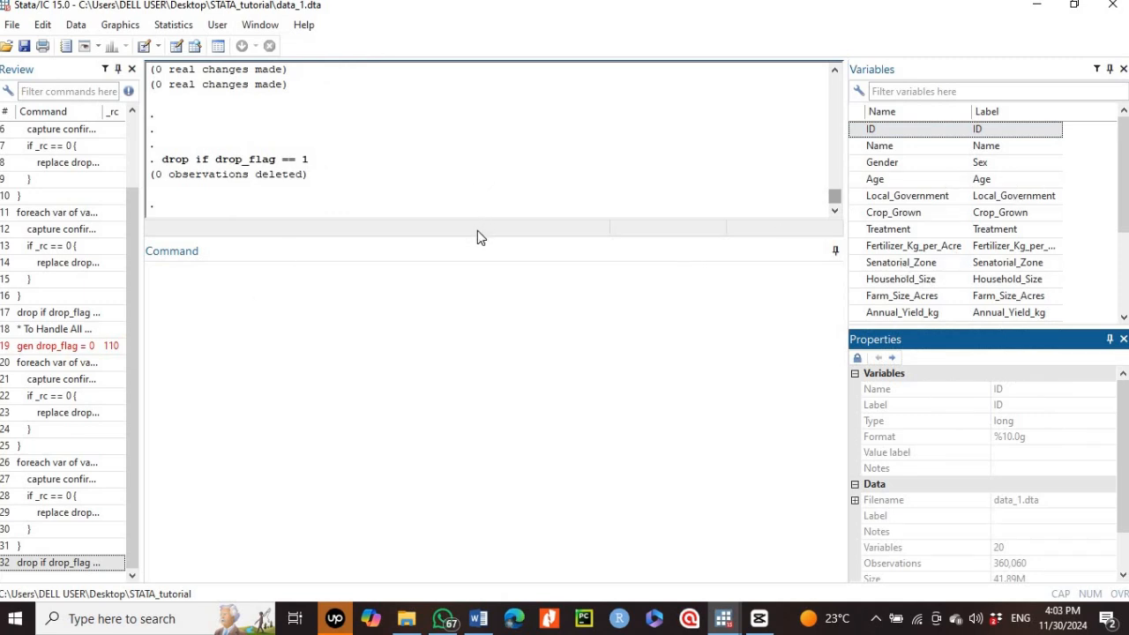
pyautogui.moveTo(476, 236); pyautogui.dragTo(481, 301)
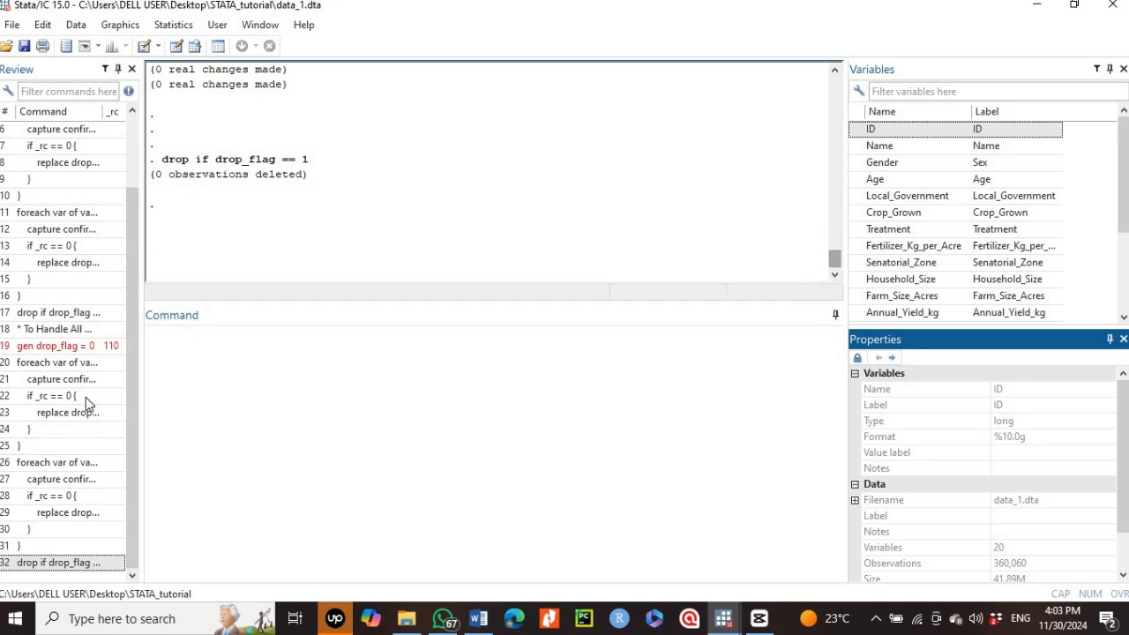
# Step: Rename the variable Local_Government to LGA with the rename command
pyautogui.click(162, 345)
pyautogui.write('rename')
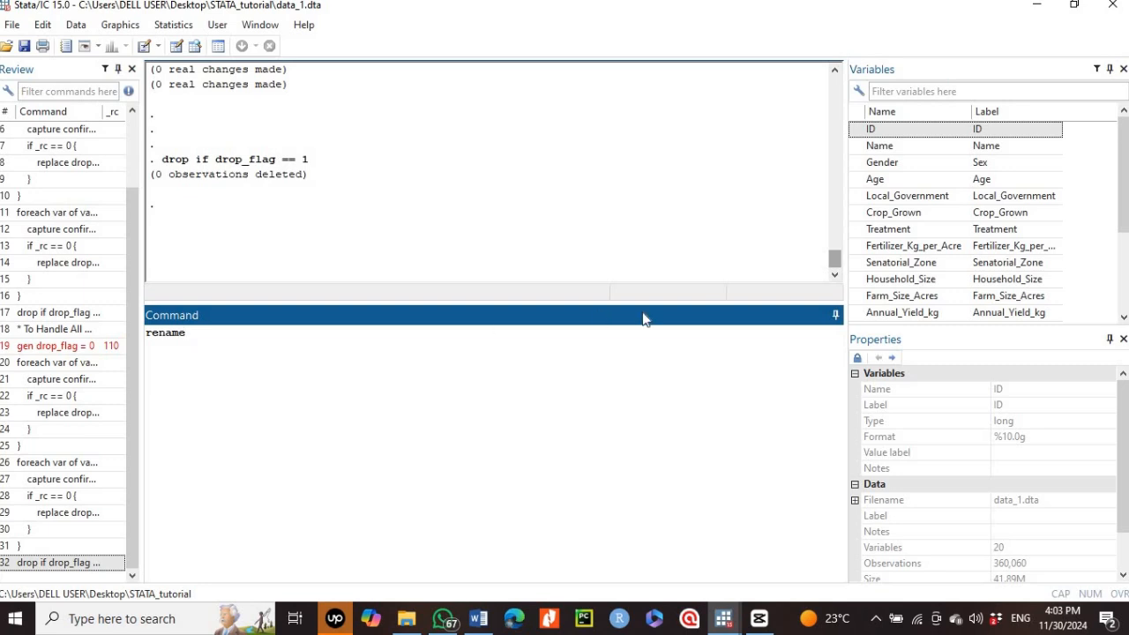
pyautogui.click(917, 196)
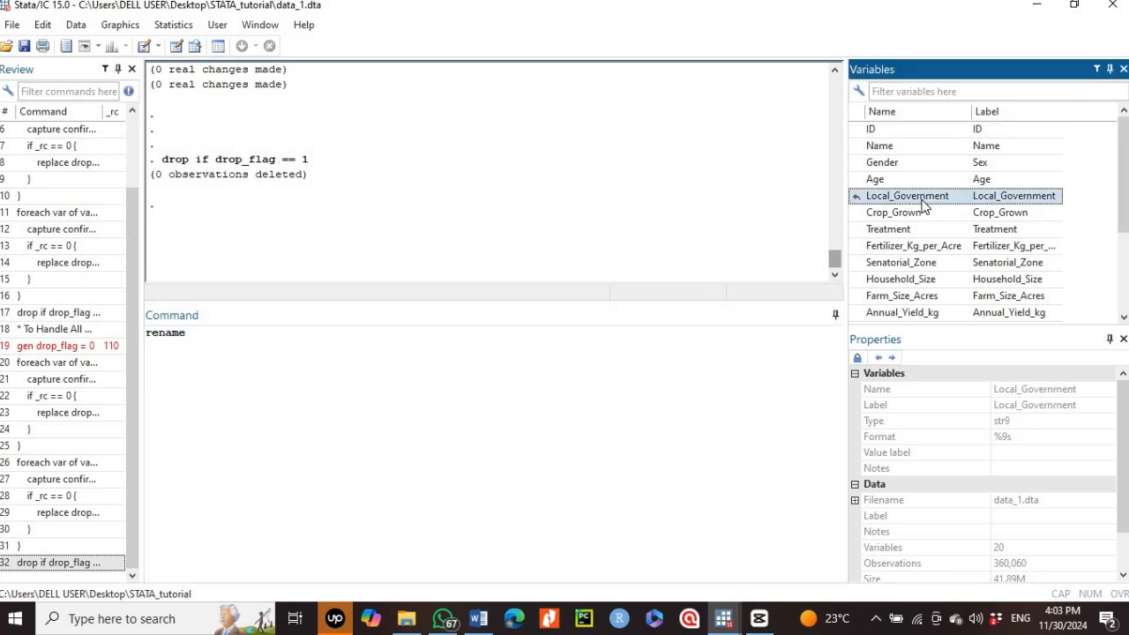
pyautogui.doubleClick(917, 197)
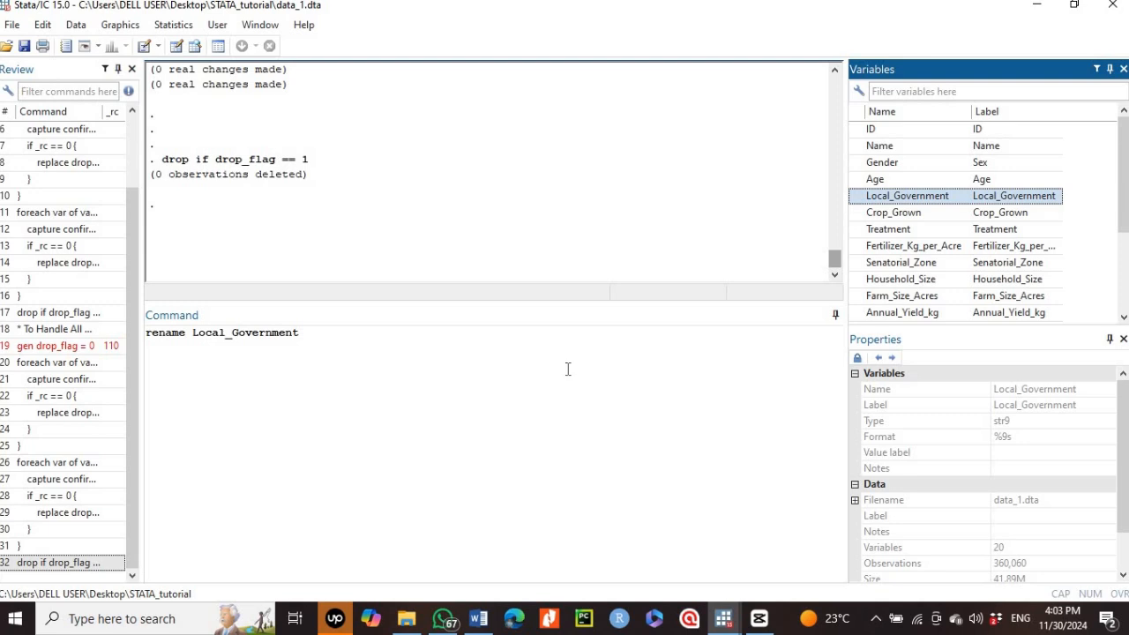
pyautogui.click(568, 368)
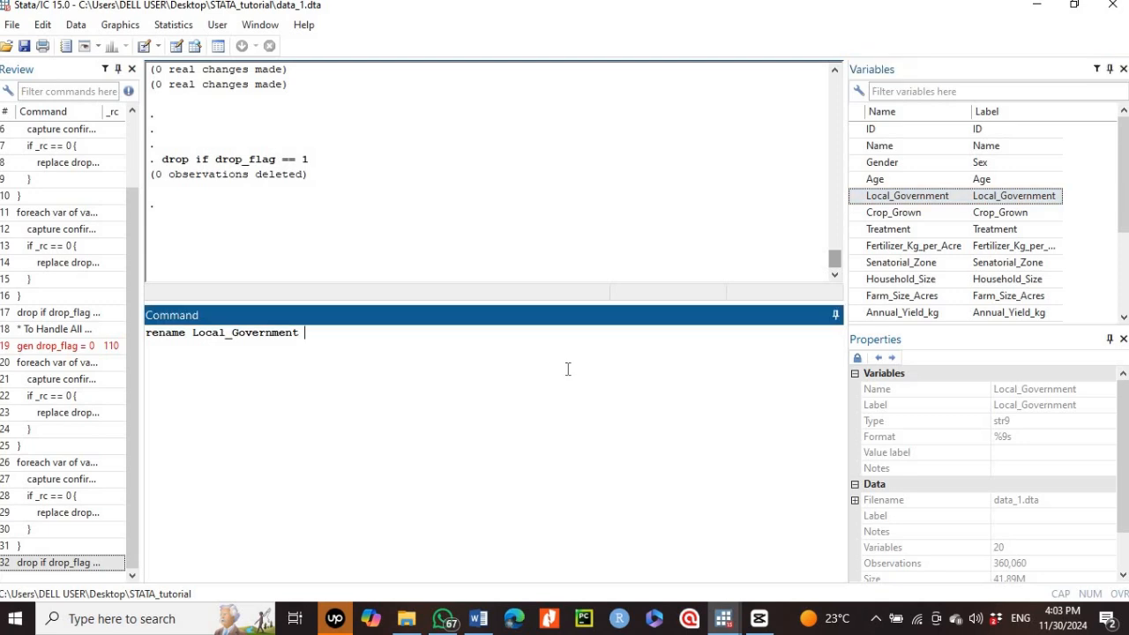
pyautogui.write('lga')
pyautogui.press('BackSpace')
pyautogui.press('BackSpace')
pyautogui.press('BackSpace')
pyautogui.write('LGA')
pyautogui.press('Return')
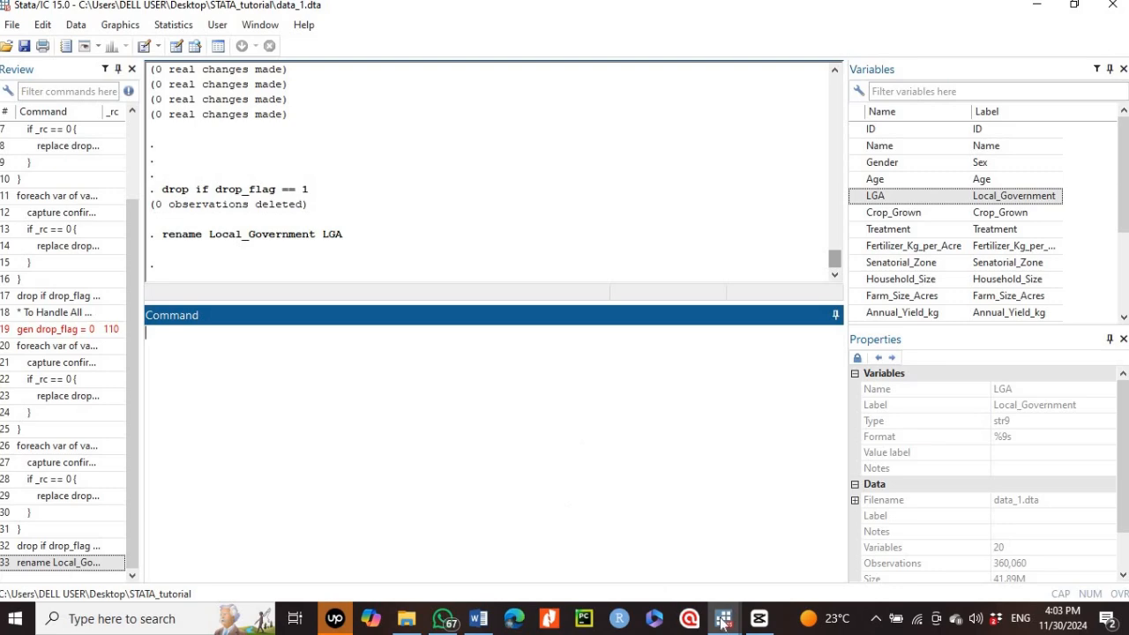
# Step: Check the renamed LGA column in the data browser
pyautogui.moveTo(723, 618)
pyautogui.click(776, 538)
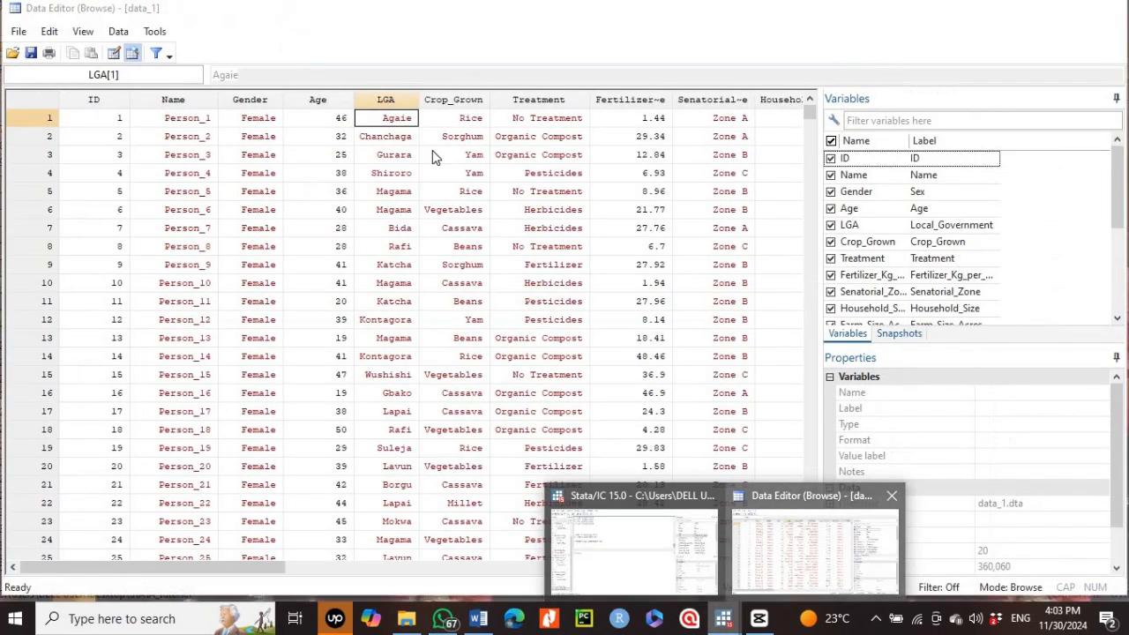
pyautogui.click(399, 99)
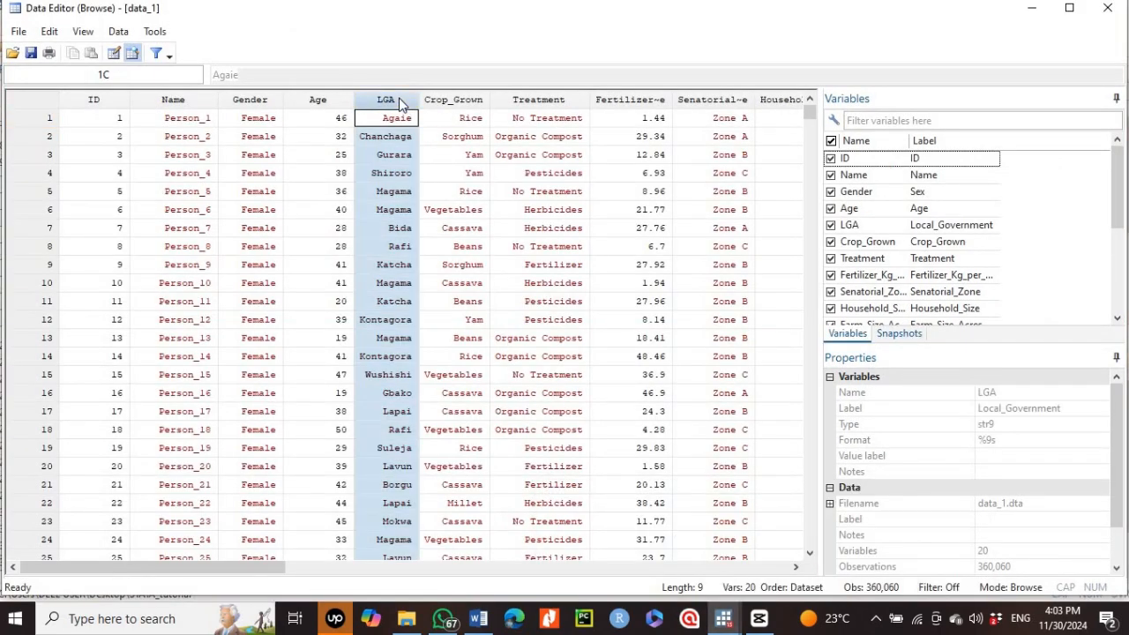